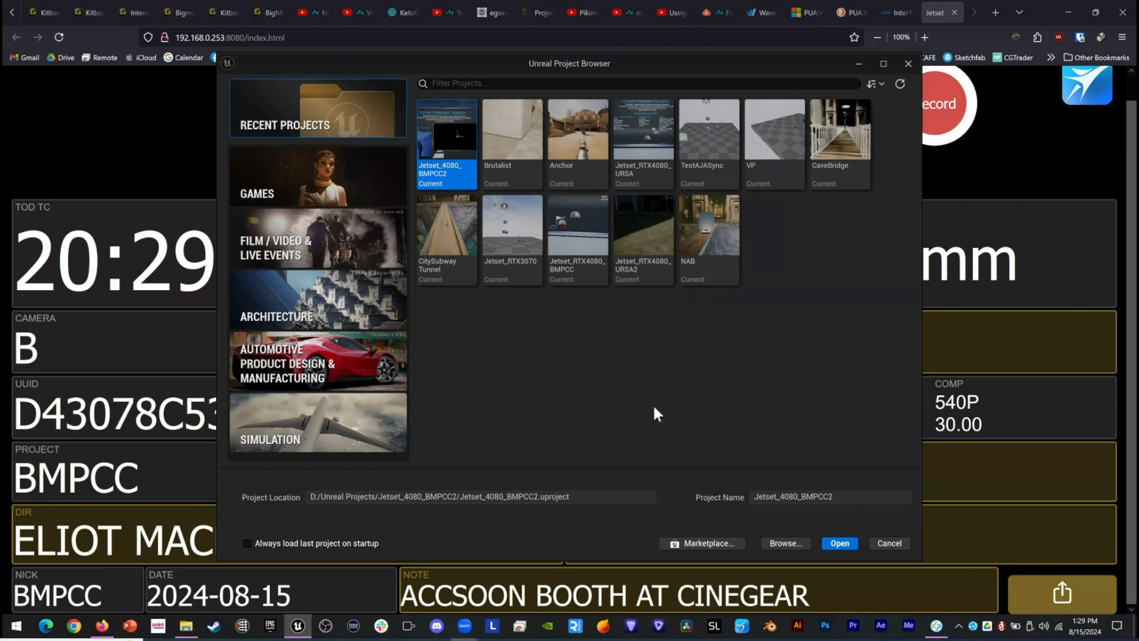
Create a Blank Film / Video & Live Events project named TestAJA.
left_click_drag(682, 68, 665, 74)
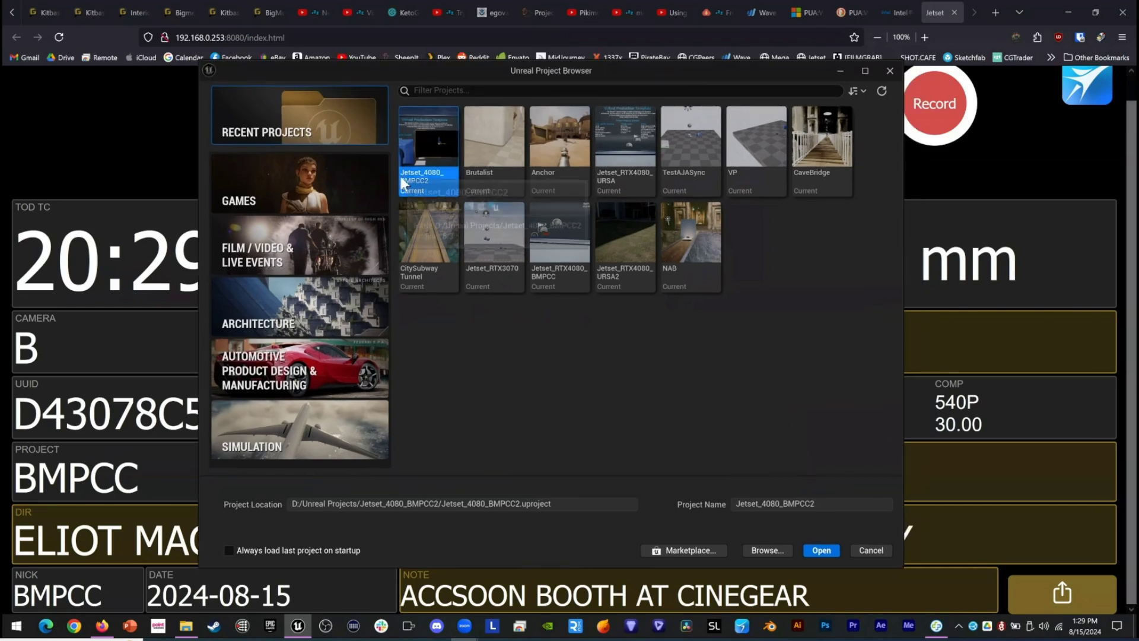
left_click(267, 249)
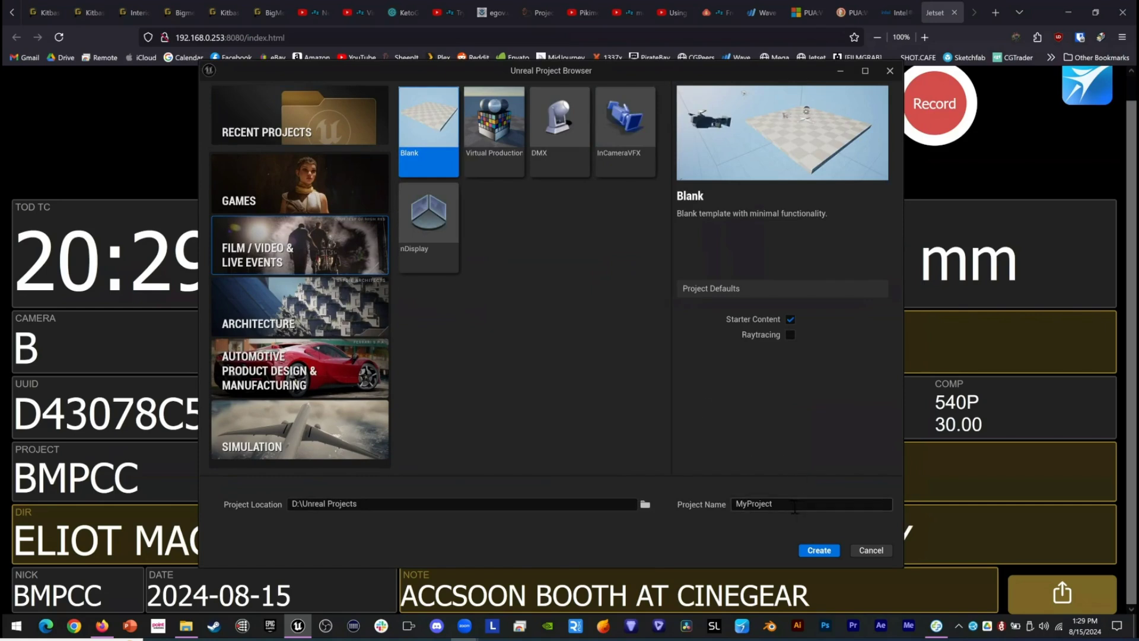
left_click_drag(788, 503, 713, 502)
type("TestAJA")
left_click(817, 550)
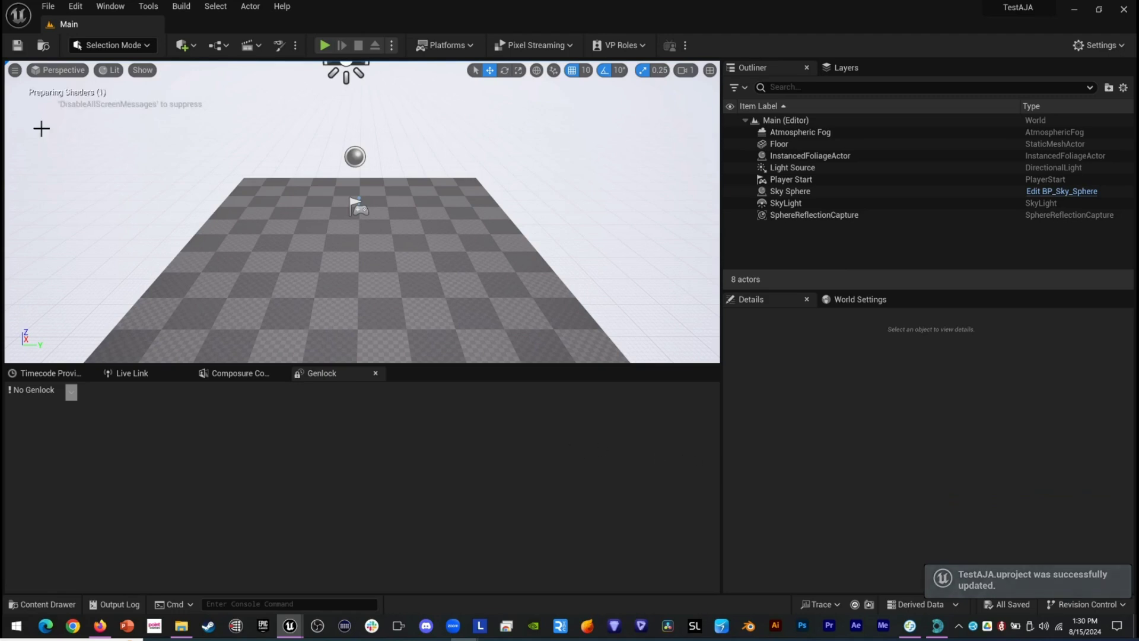
Look up AJA in the plugin list to check whether the AJA Media Player plugin is enabled.
left_click(76, 6)
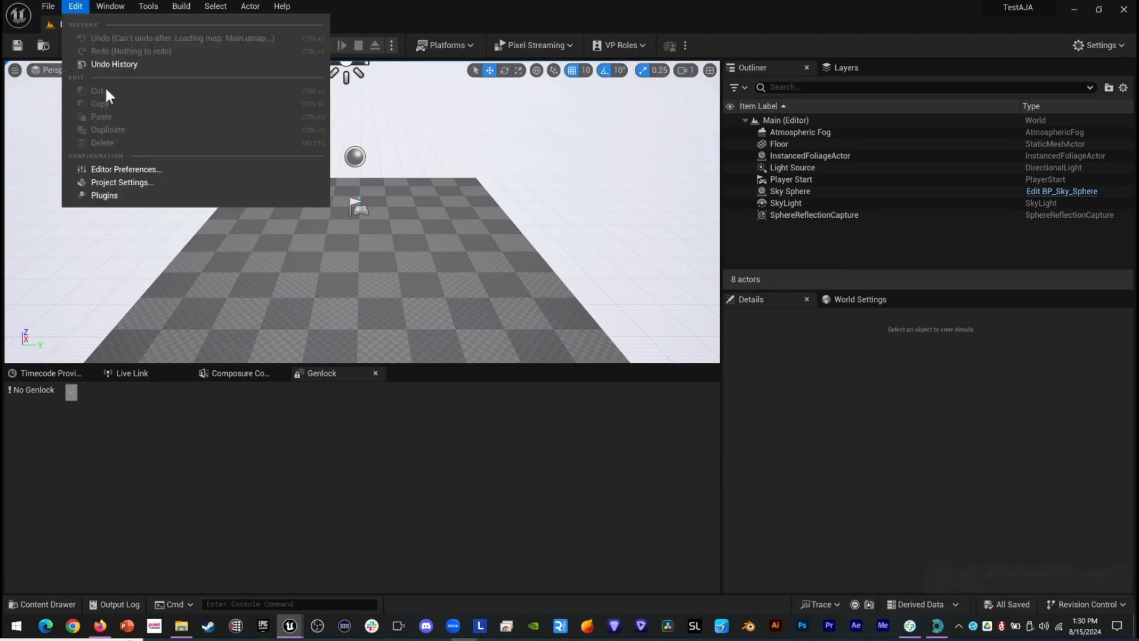
left_click(104, 196)
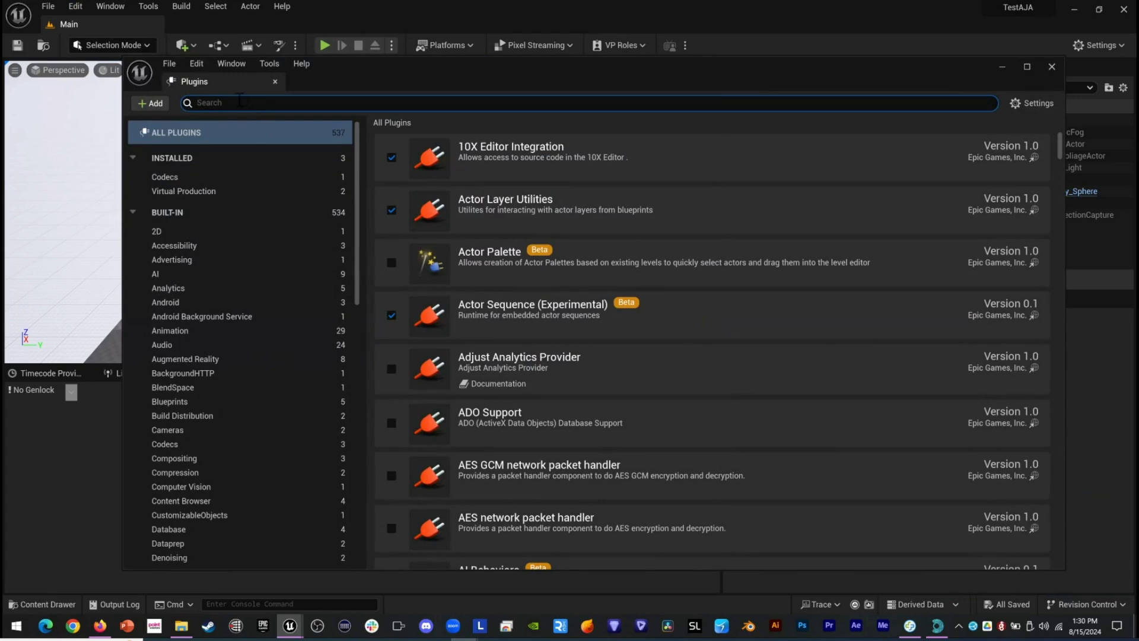
type("AJA")
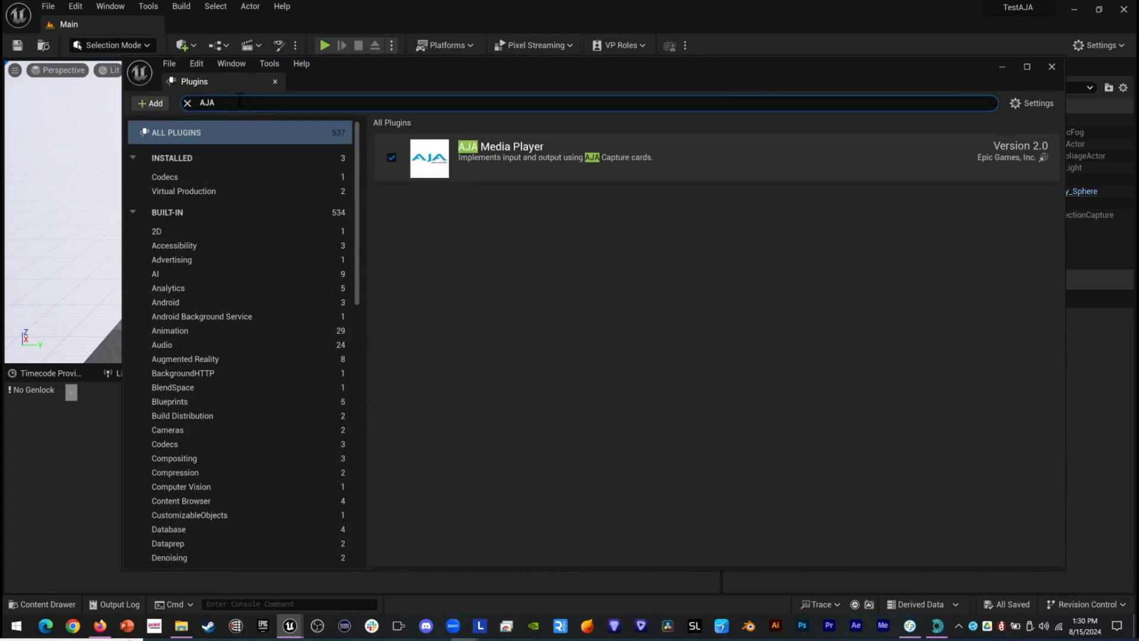
Find LONET in the plugin list and enable the LONET 2 Plugin, accepting the beta version.
key("BackSpace")
key("BackSpace")
key("BackSpace")
type("LONET")
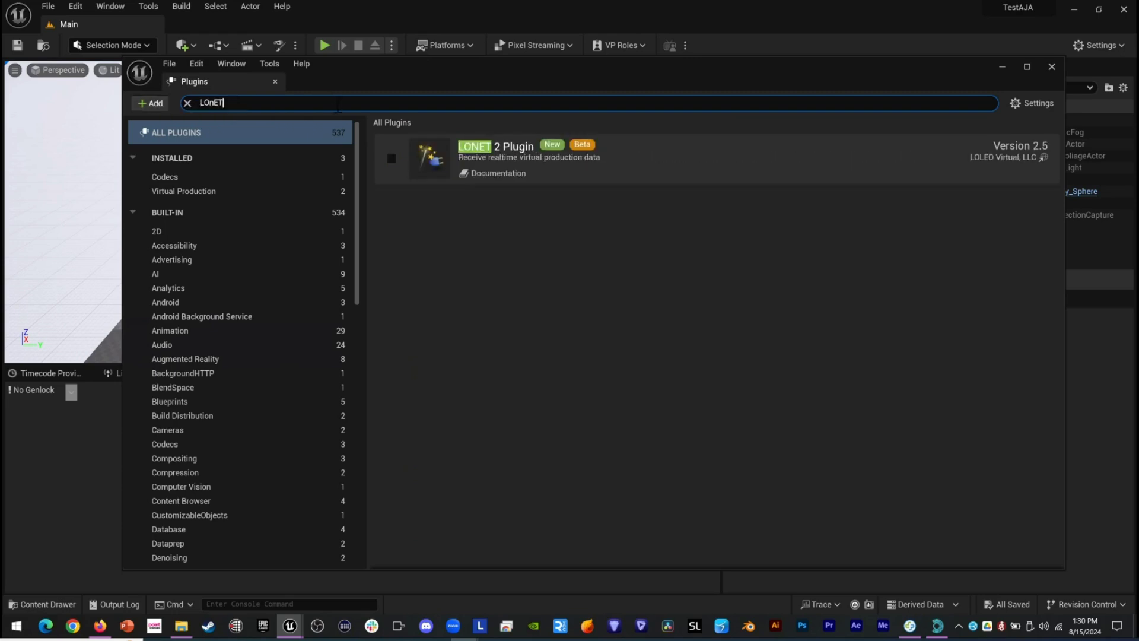
left_click(391, 158)
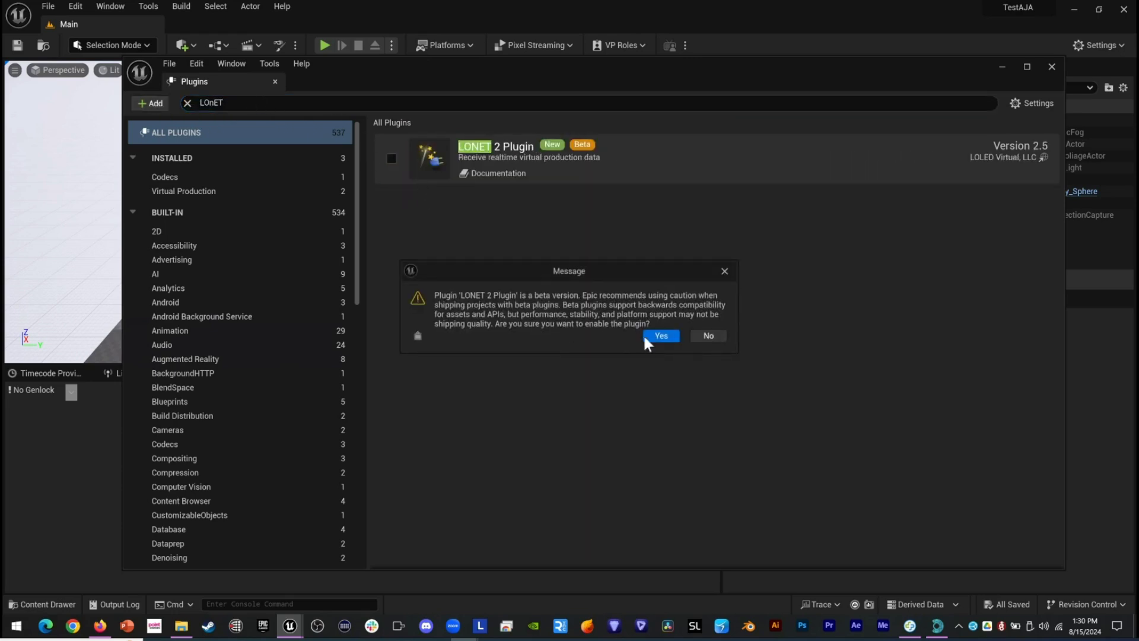
left_click(653, 335)
Look up the Composure and Python plugins to check whether they are enabled.
left_click(230, 102)
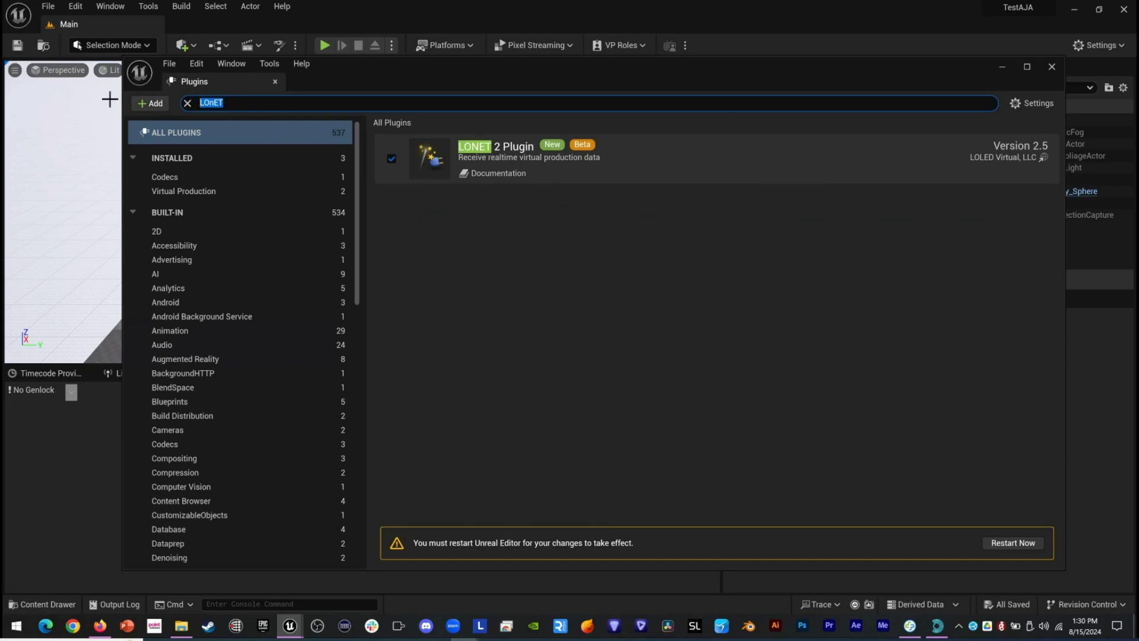
type("composure")
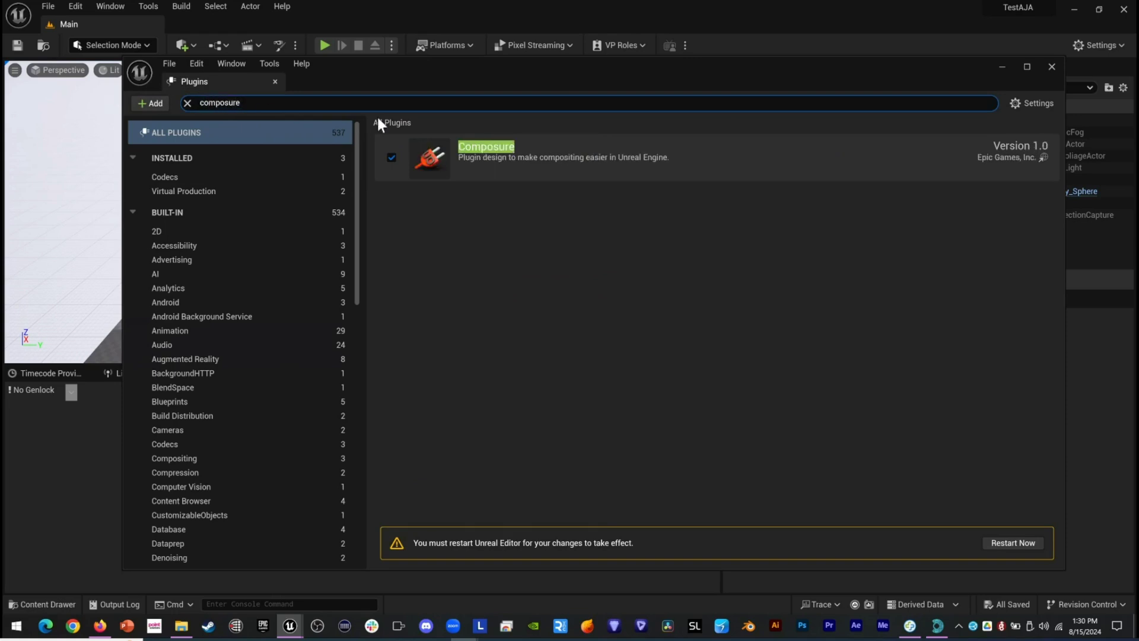
key("ctrl+a")
type("python")
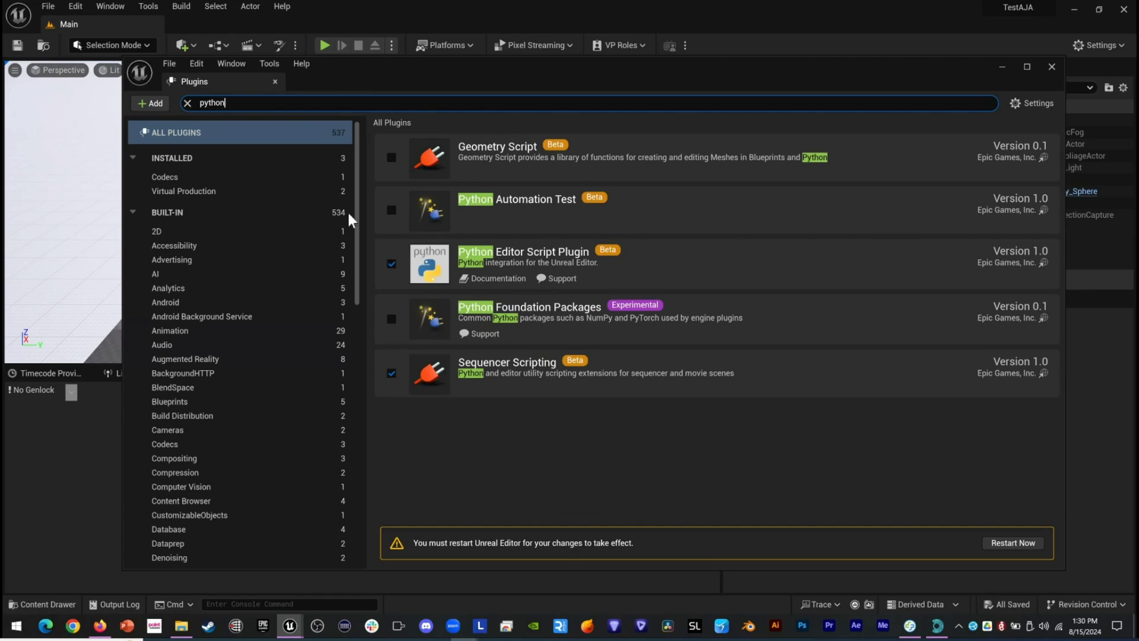
Find the Timed Data Monitor plugin, enable it and restart the editor.
double_click(246, 106)
type("timed data")
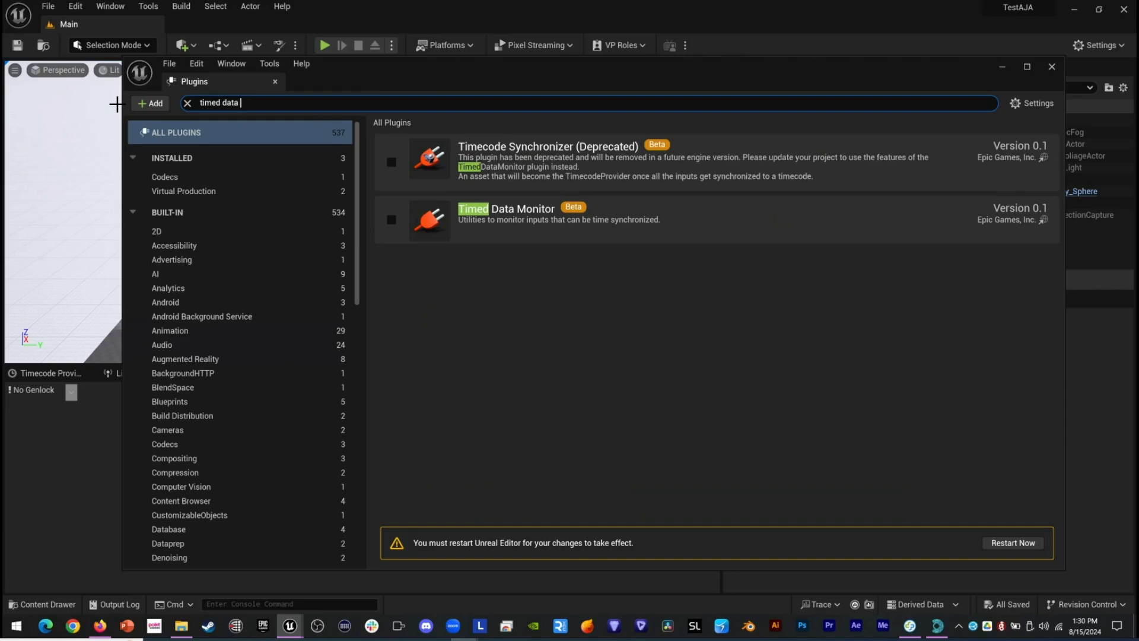
left_click(391, 220)
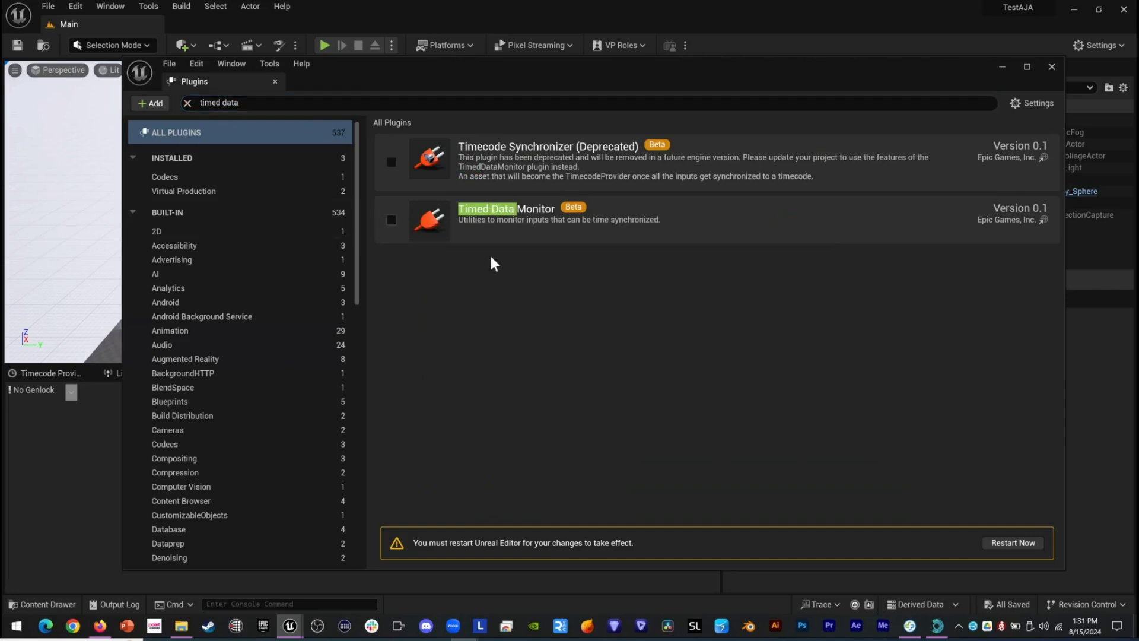
key("Return")
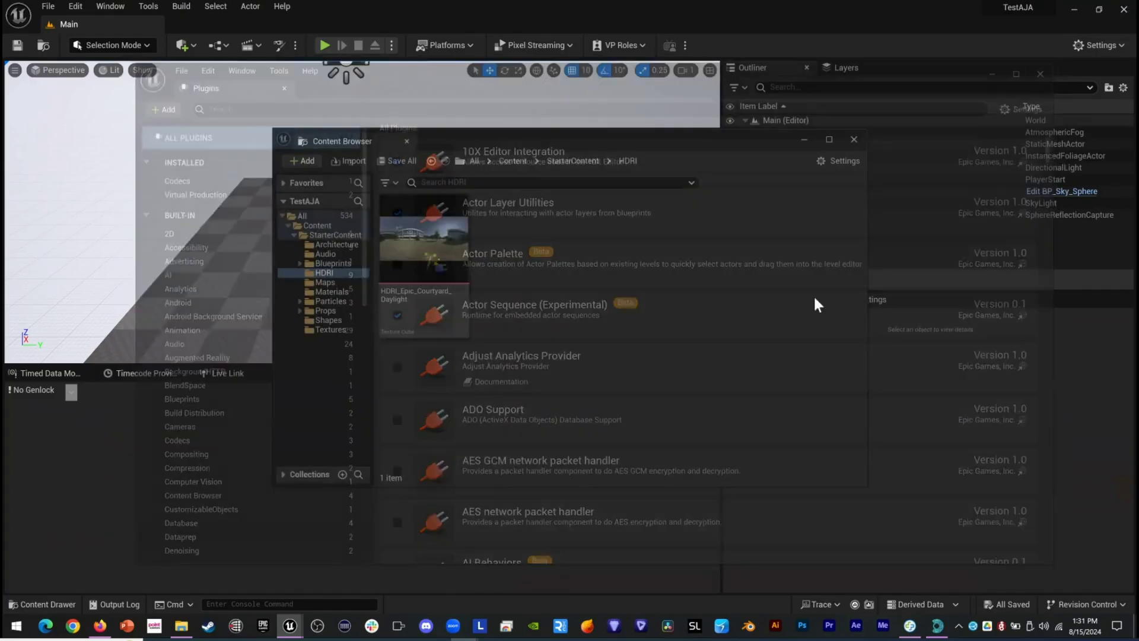
Switch to Autoshot and generate the Unreal LivePreview script with the video device left empty.
left_click(721, 625)
left_click(31, 39)
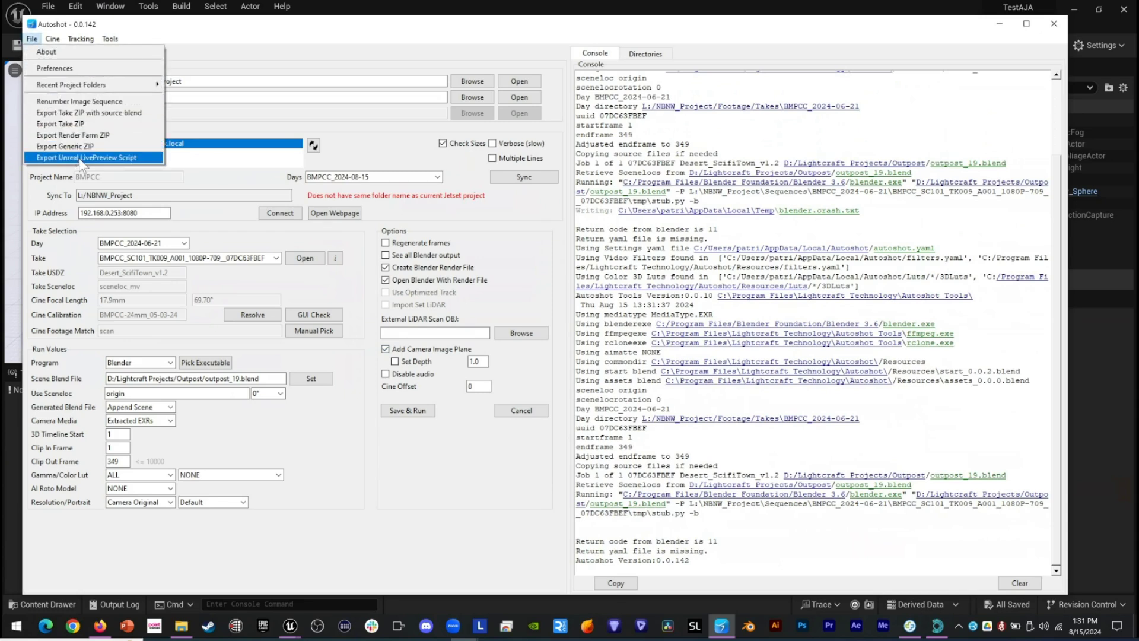
left_click(86, 157)
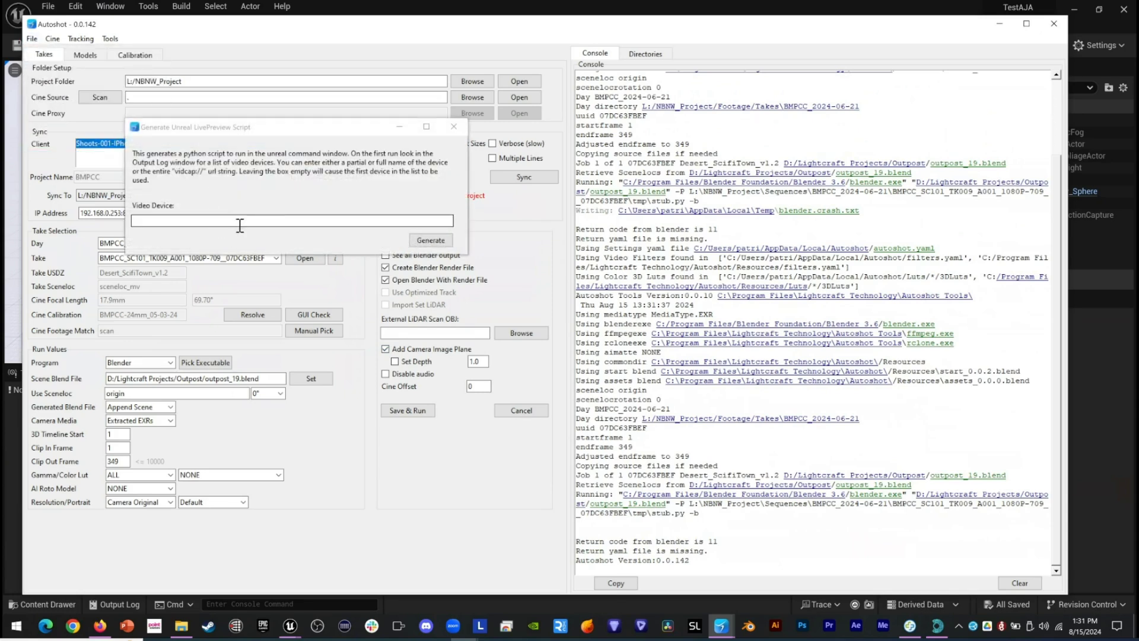
left_click(429, 241)
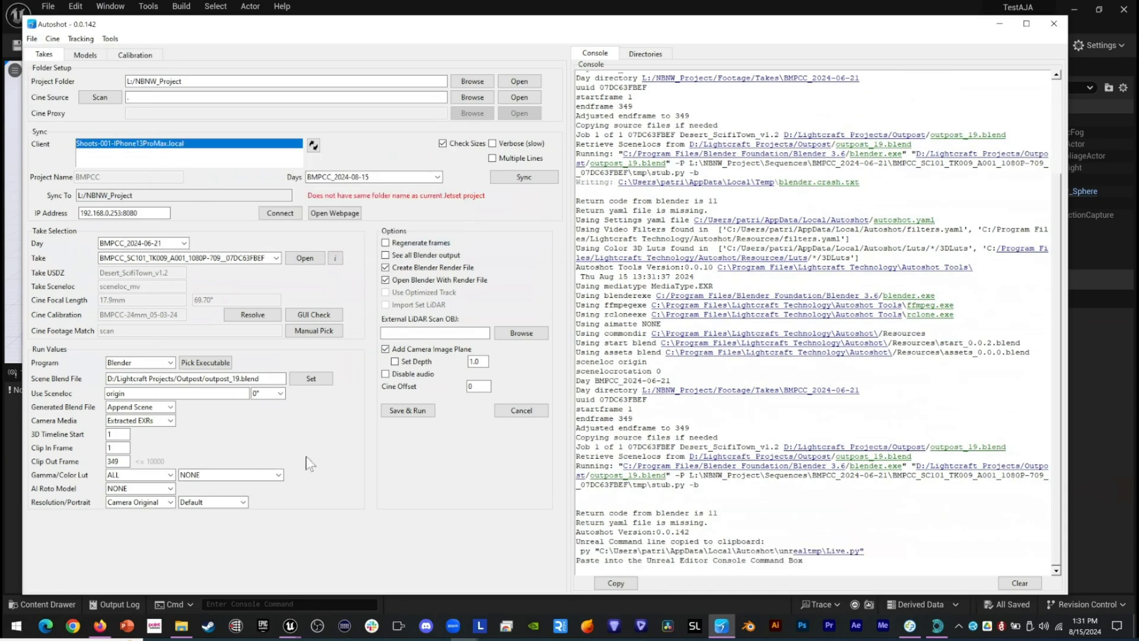
Return to Unreal Editor and run the copied Live.py command in the console with the Cmd interpreter.
left_click(8, 472)
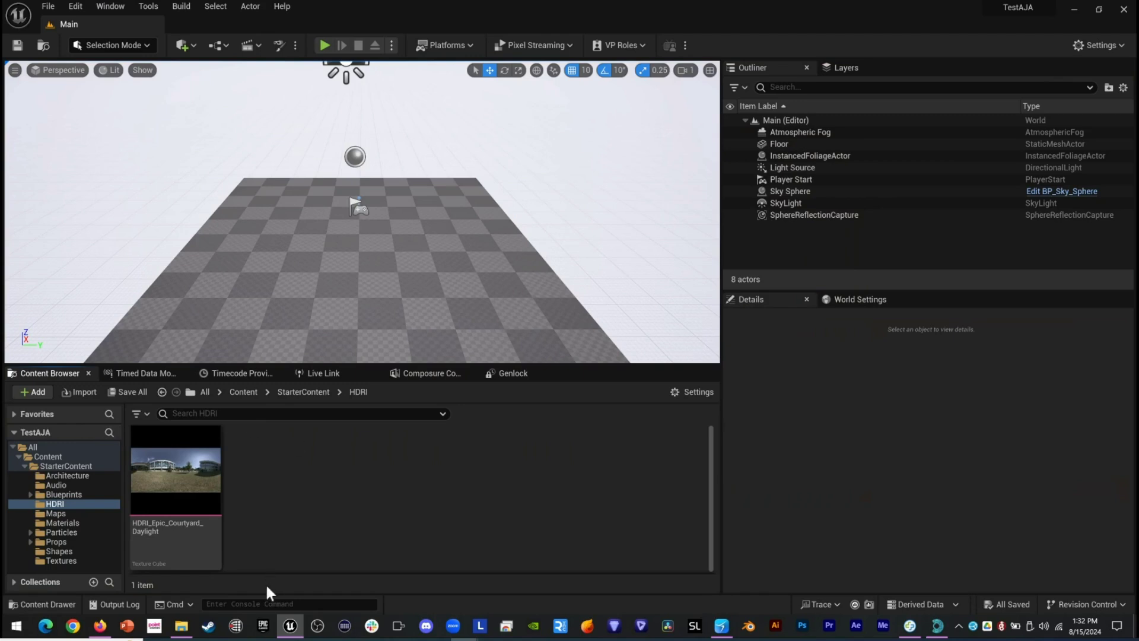
left_click(189, 604)
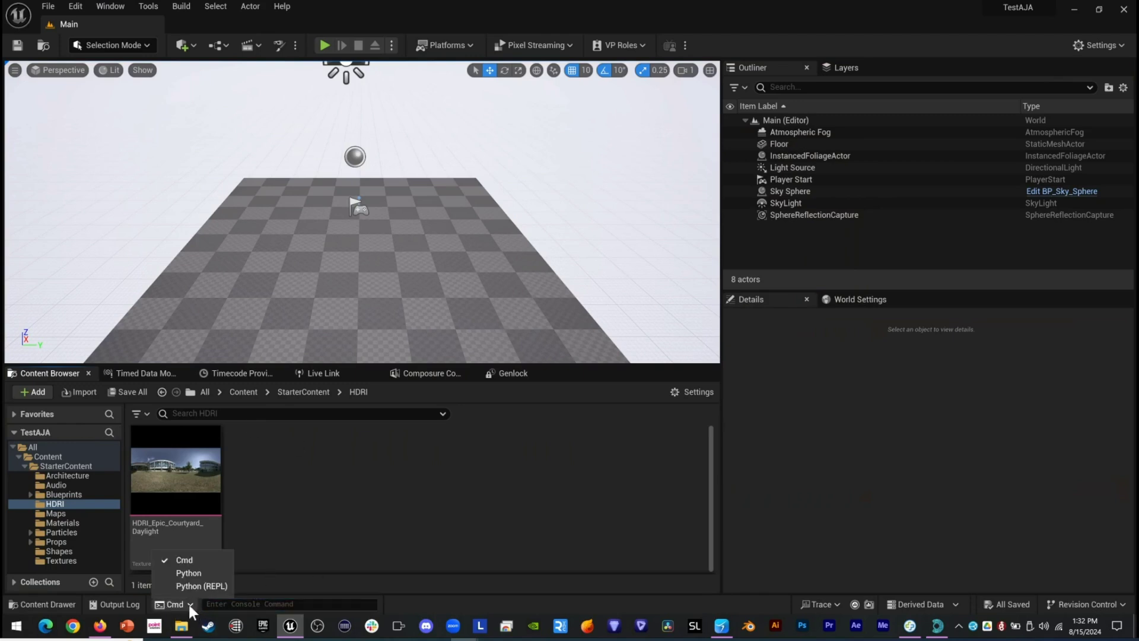
left_click(188, 603)
key("ctrl+v")
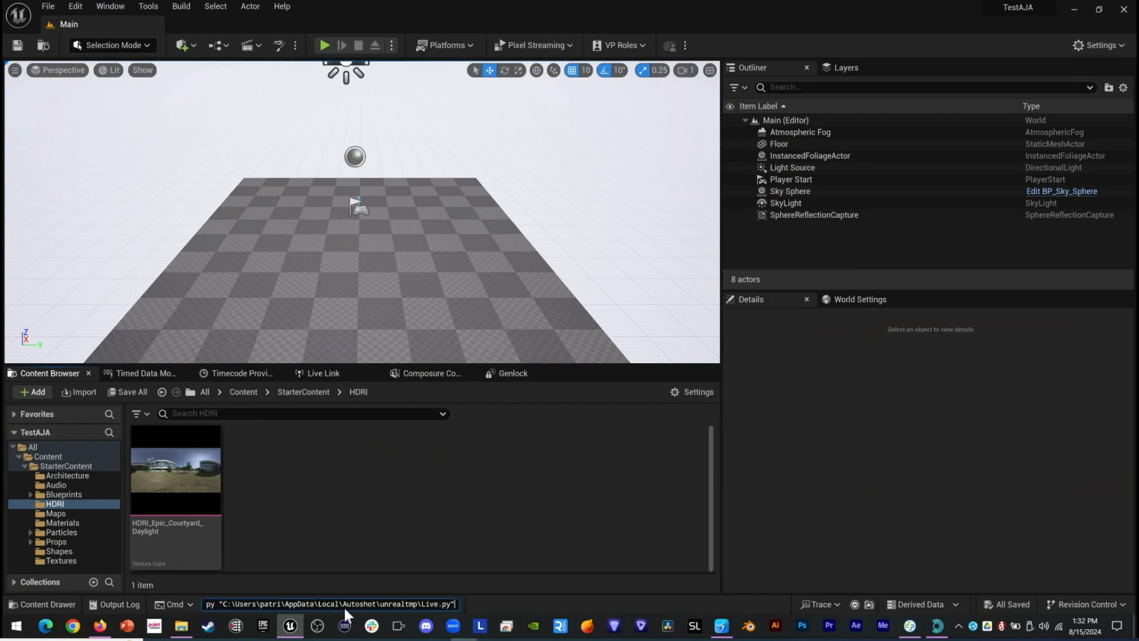
key("Return")
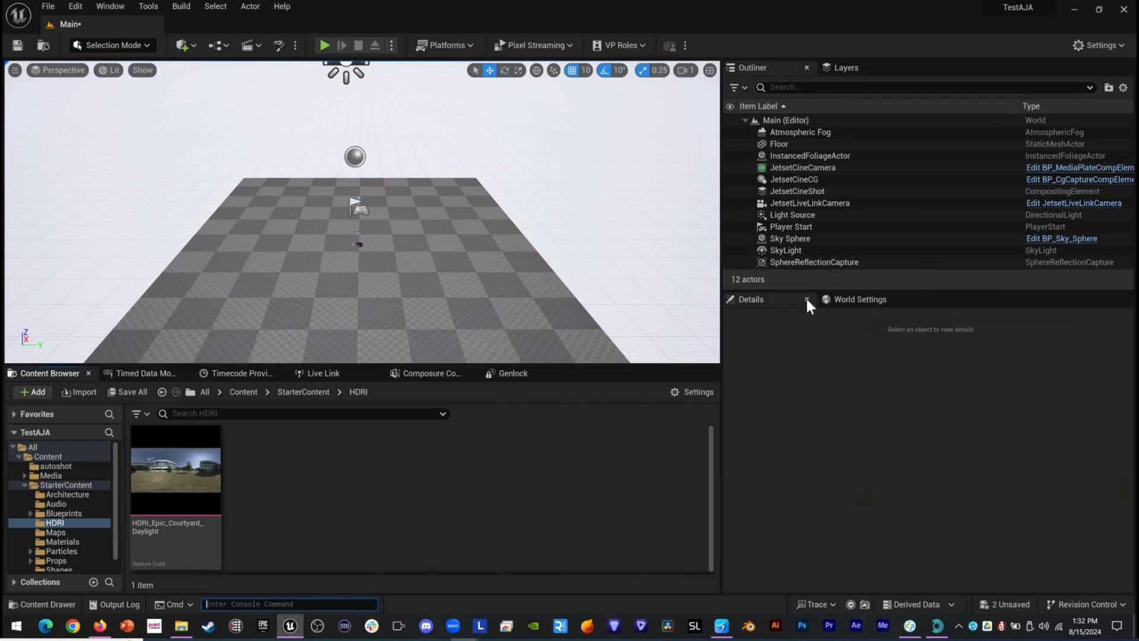
Inspect the JetsetCineCamera, JetsetCineCG, JetsetCineShot and JetsetLiveLinkCamera actors one by one.
left_click(804, 168)
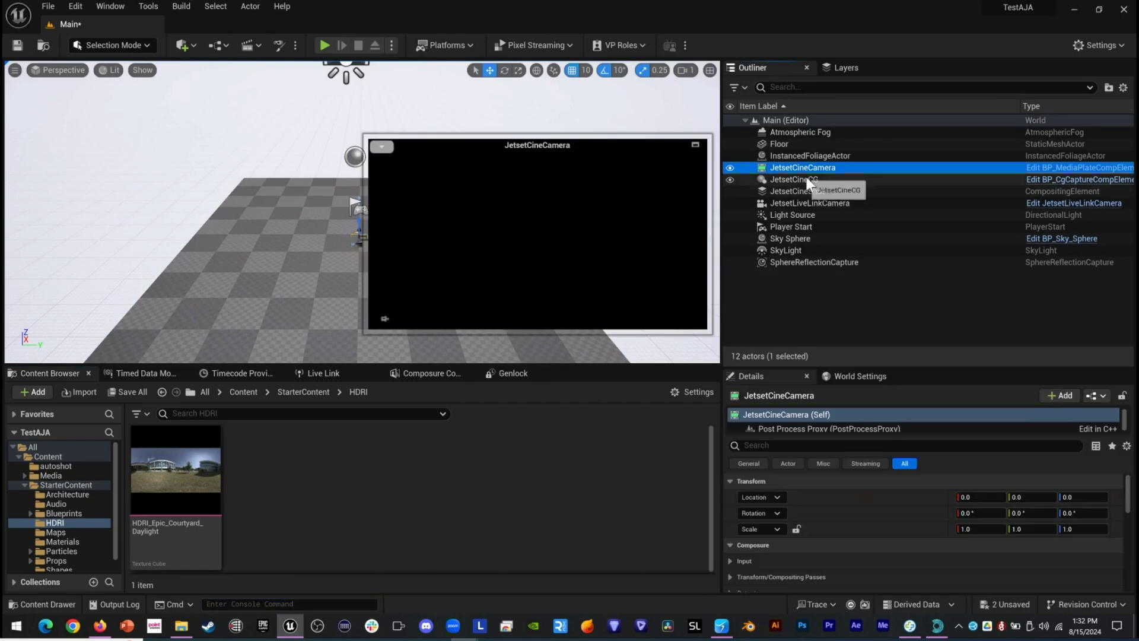
left_click(807, 179)
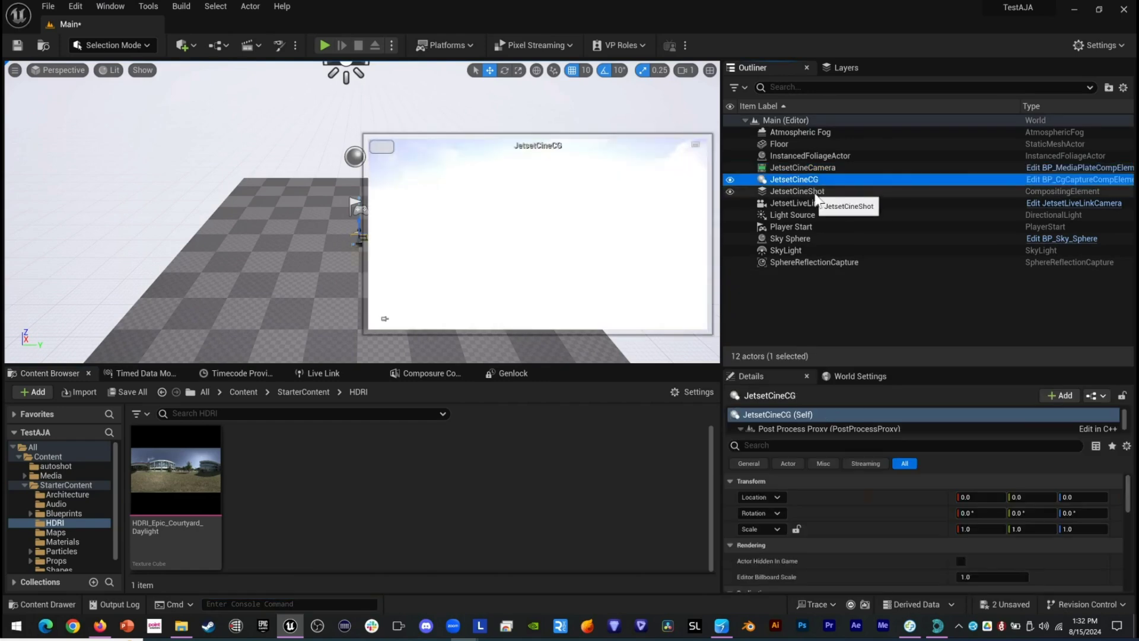
left_click(817, 193)
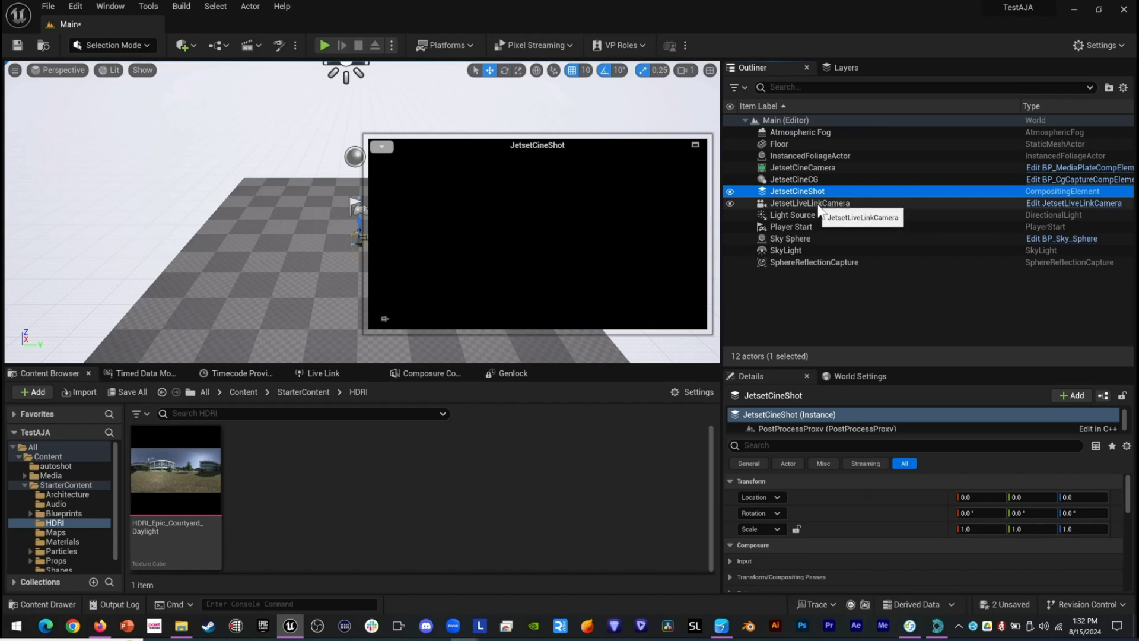
left_click(819, 205)
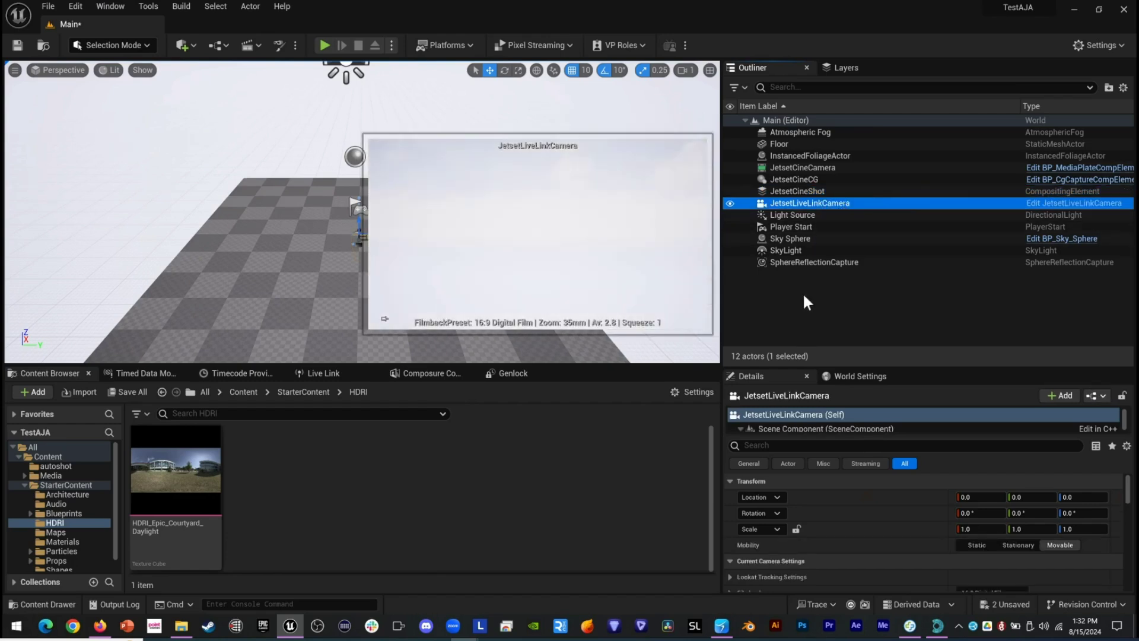
left_click(804, 296)
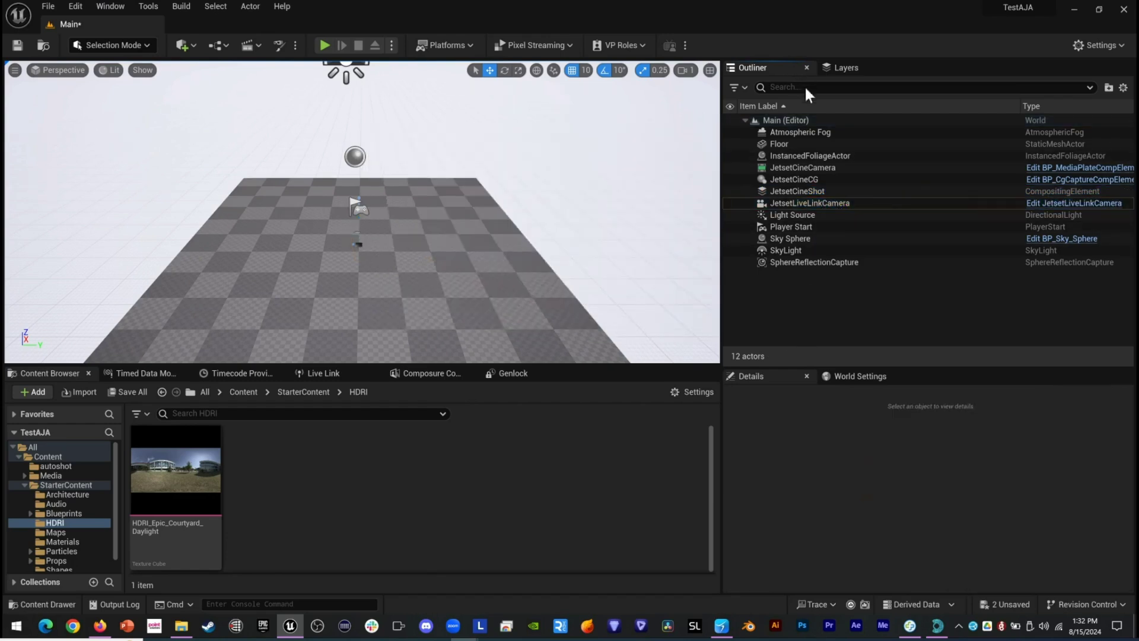
Create a folder named Jetset in the level's actor hierarchy.
right_click(811, 282)
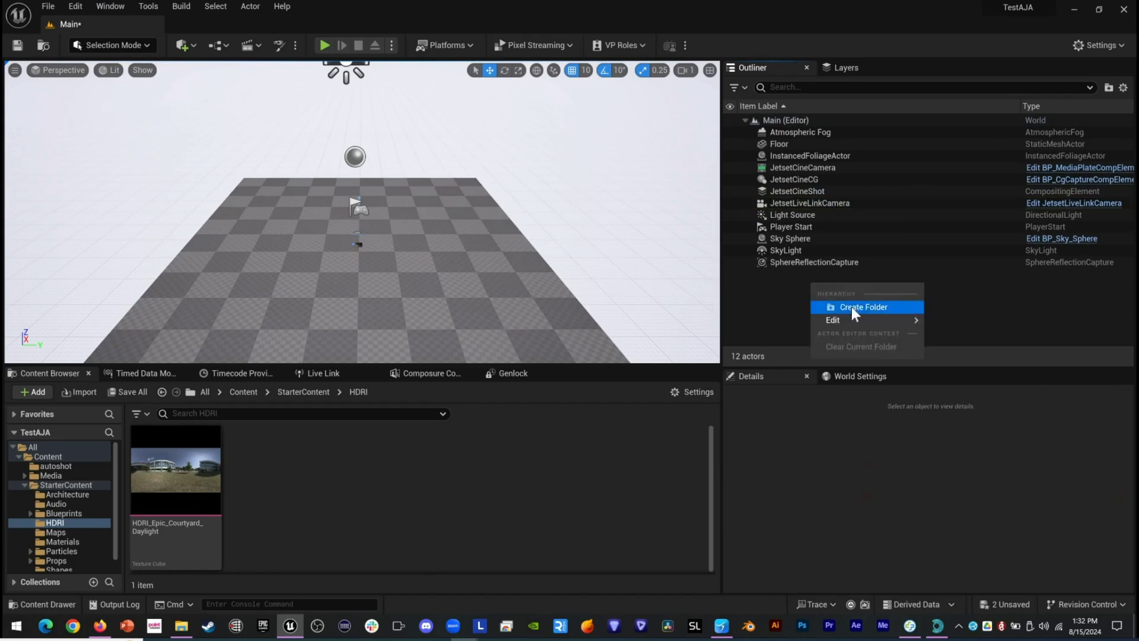
left_click(866, 308)
type("Jetset")
key("Return")
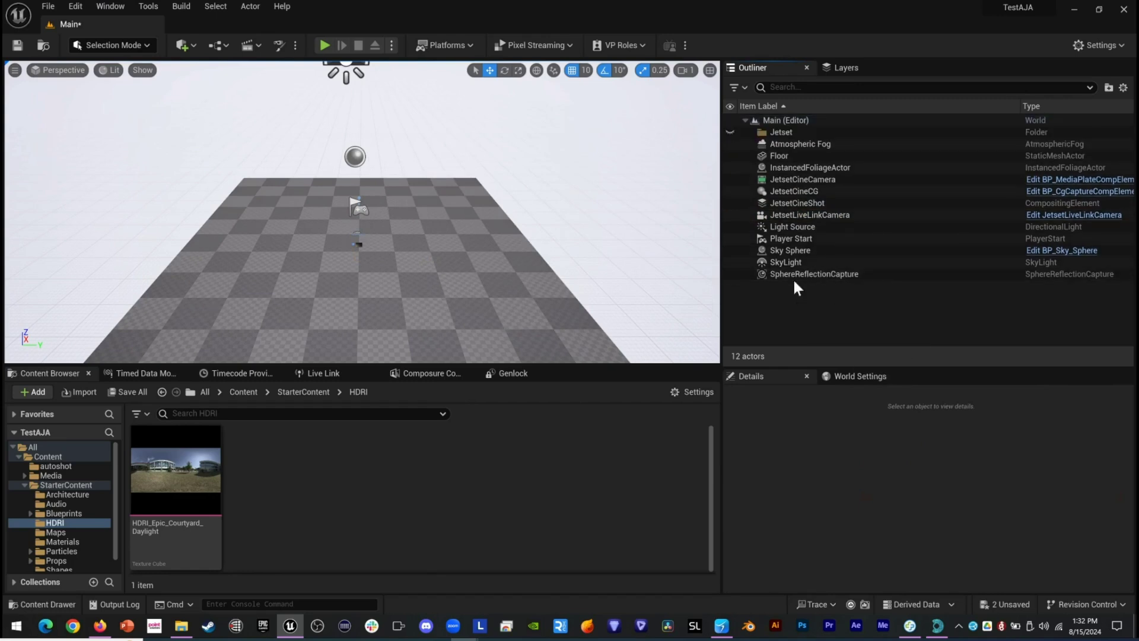
Move the four Jetset actors, from JetsetCineCamera through JetsetLiveLinkCamera, into the Jetset folder and clear the selection.
left_click(795, 180)
left_click(795, 212, "shift")
mouse_move(803, 178)
left_mouse_down()
mouse_move(789, 135)
mouse_move(794, 158)
left_mouse_up()
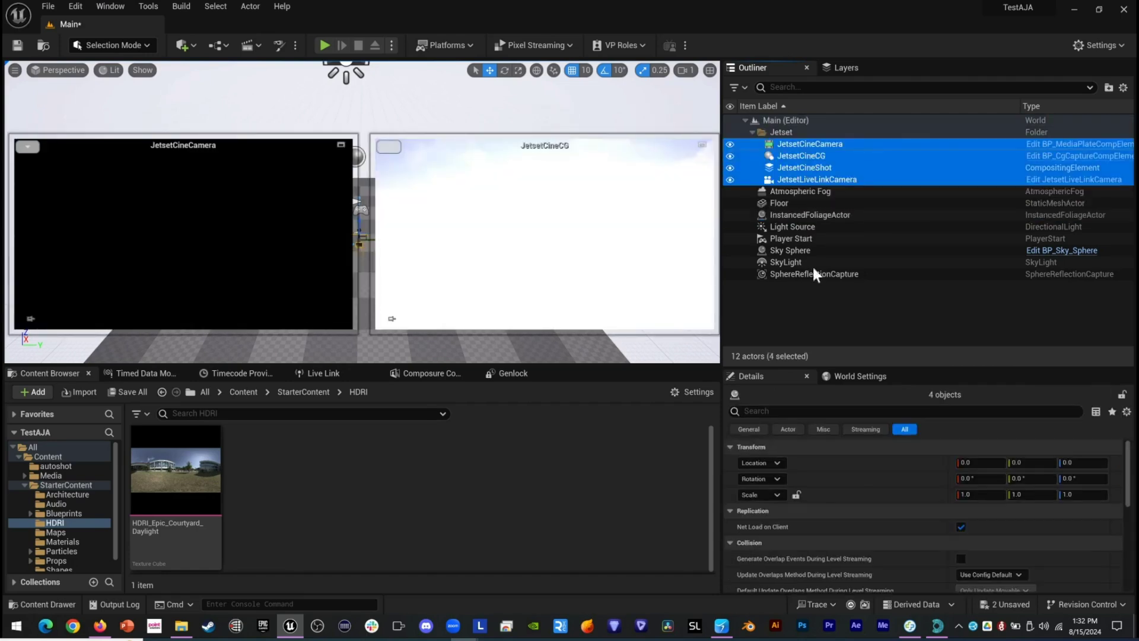
left_click(821, 285)
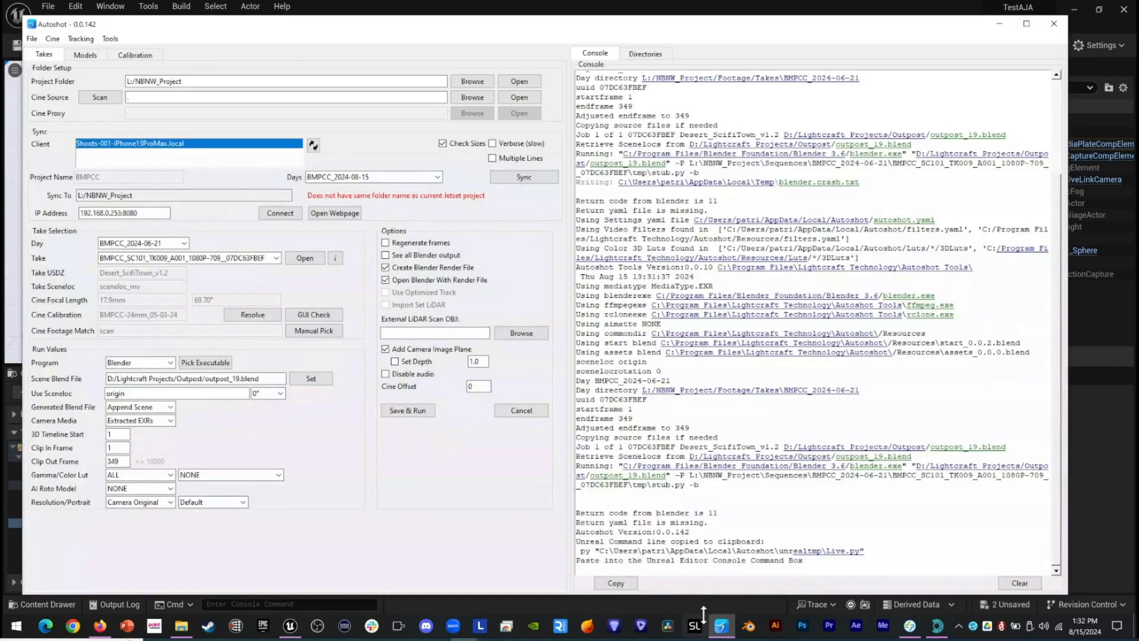
Open the Jetset web page's settings from Autoshot and choose Lonet2 as the External Tracking Protocol.
left_click(722, 626)
left_click(335, 213)
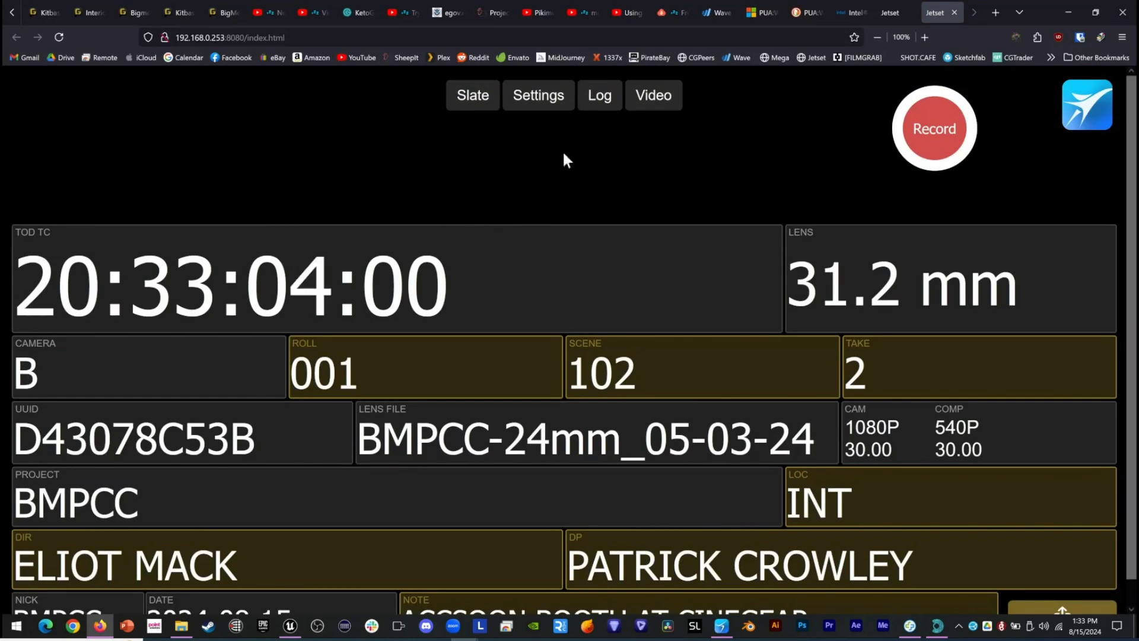
left_click(539, 98)
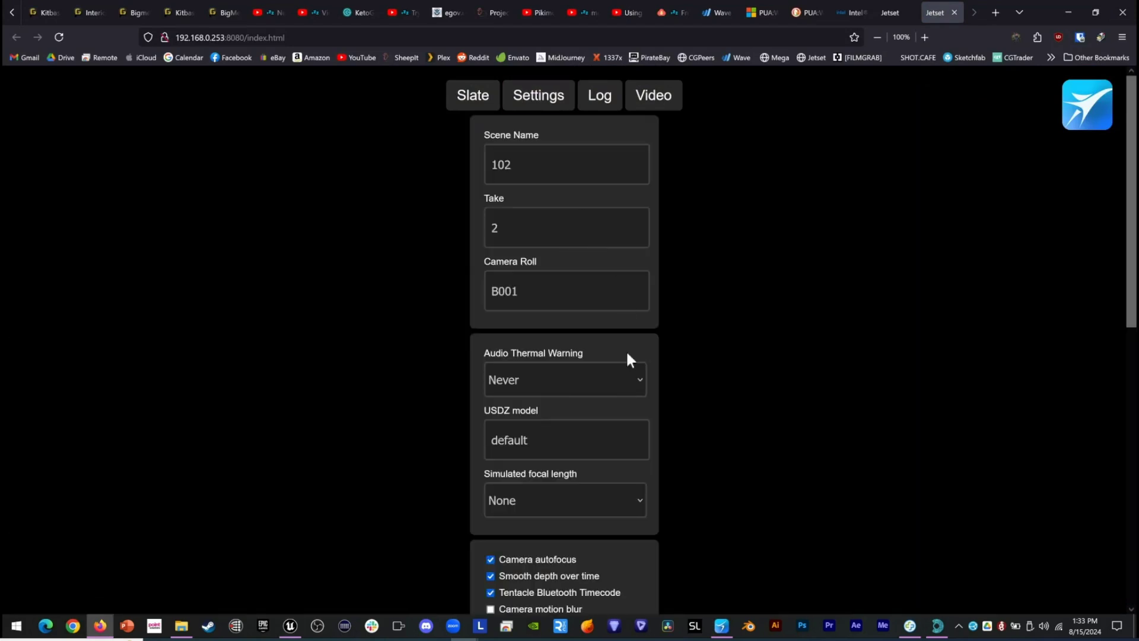
scroll(613, 372, "down", 10)
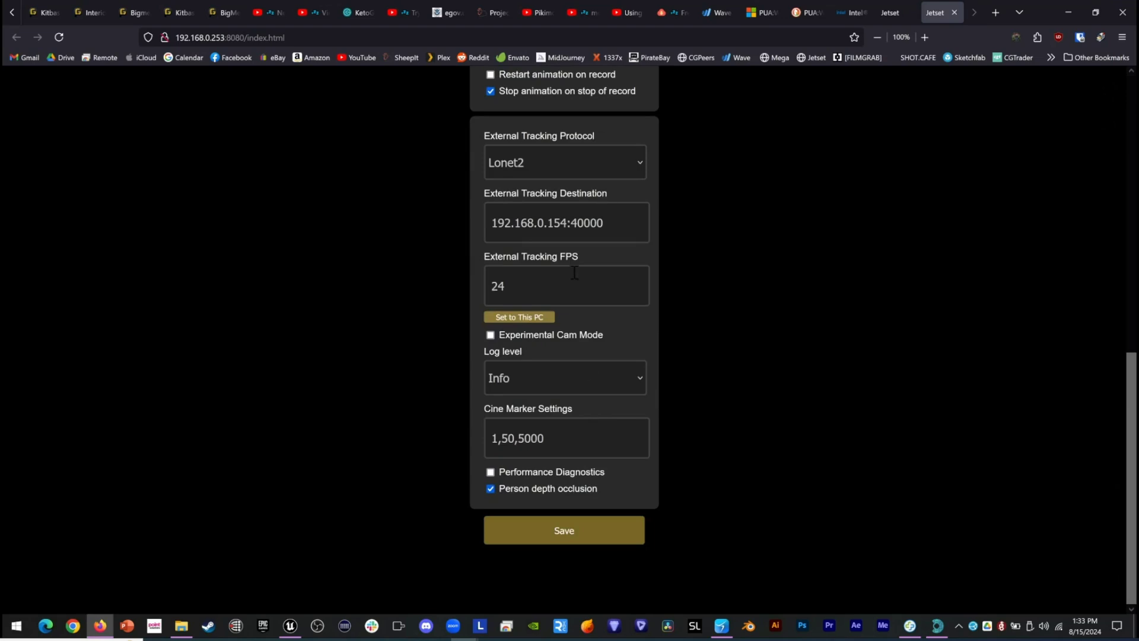
left_click(614, 171)
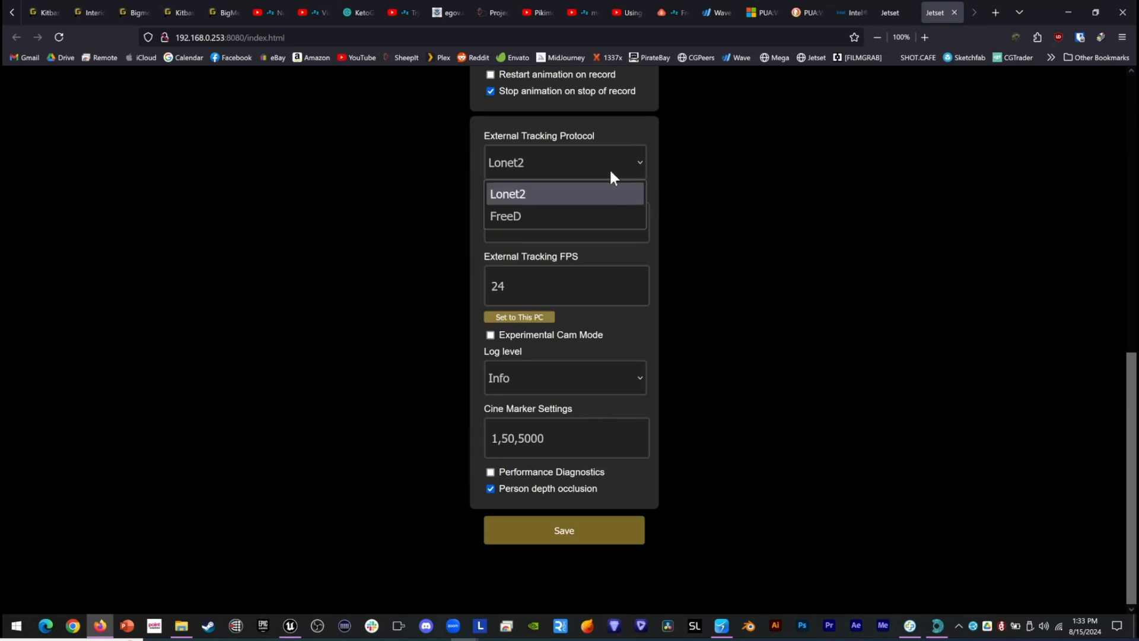
left_click(600, 195)
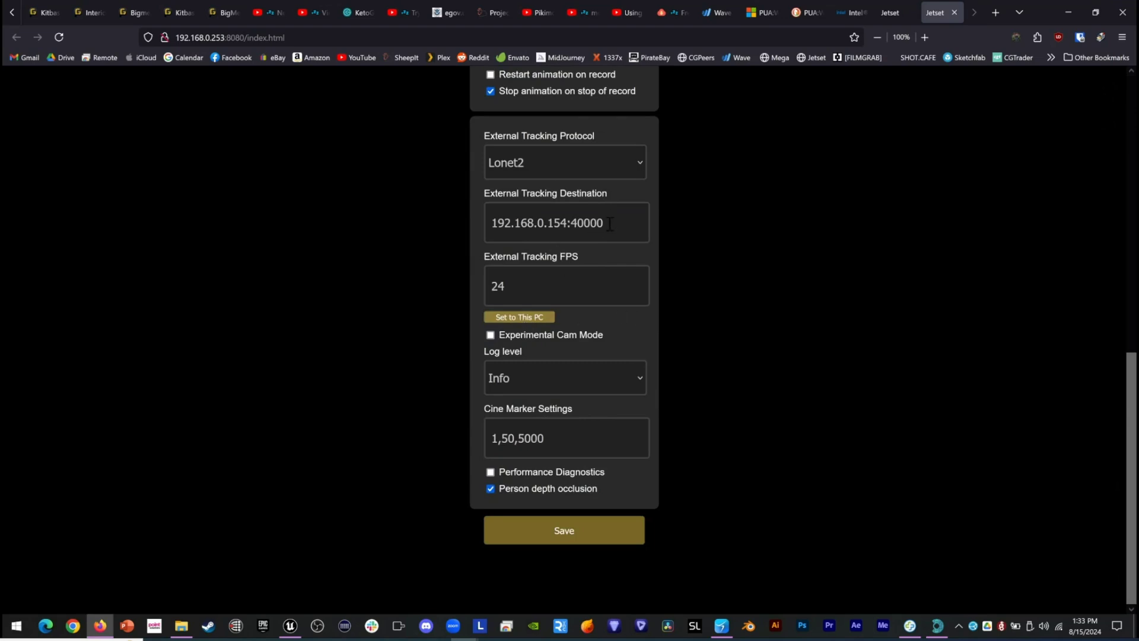
Check the External Tracking Destination and save the Jetset settings.
left_click_drag(611, 223, 472, 232)
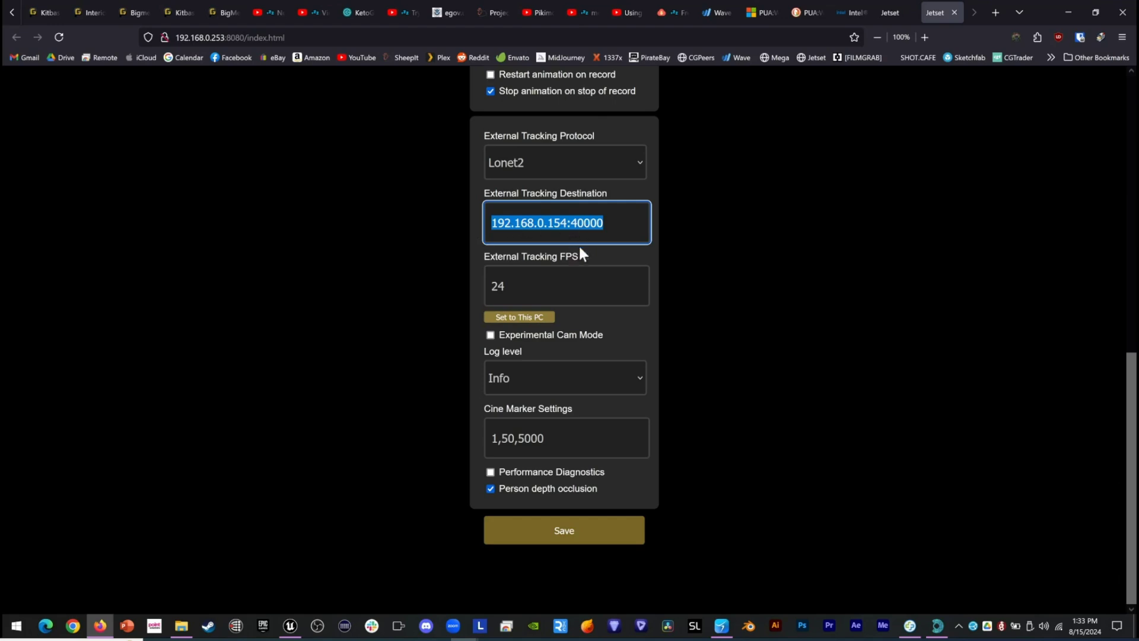
left_click(546, 538)
left_click(573, 537)
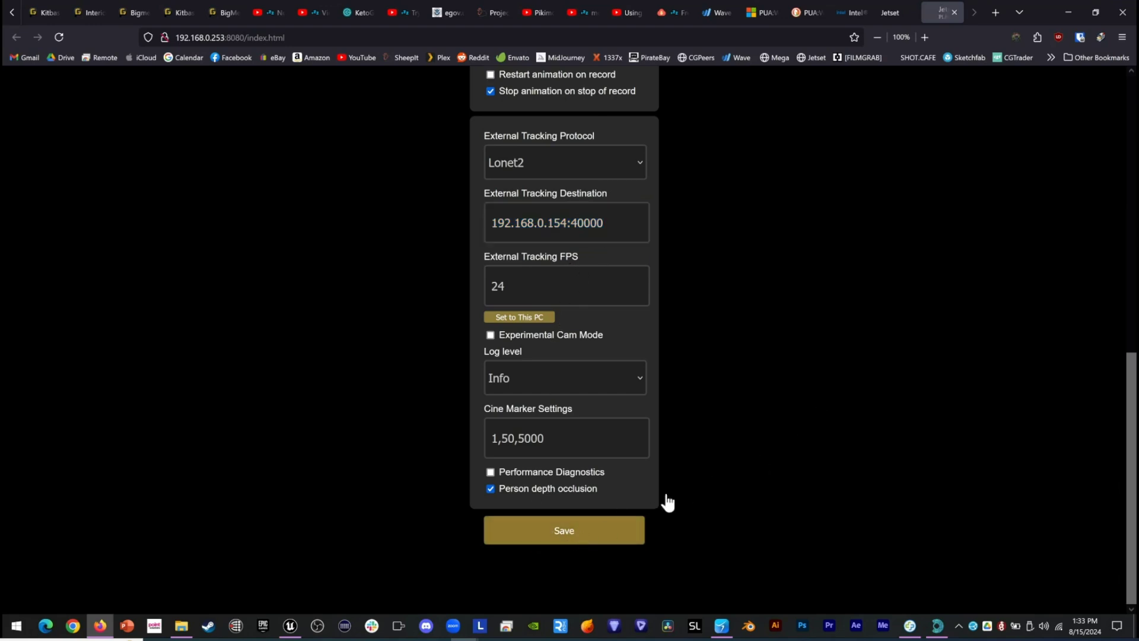
left_click(595, 540)
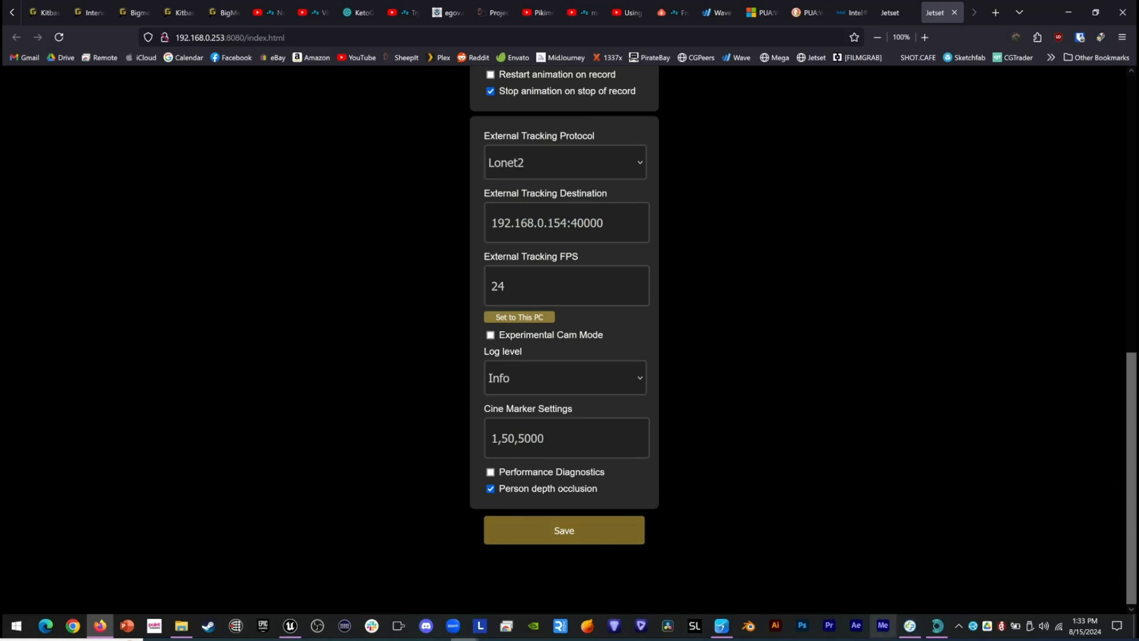
Switch to the Unreal Editor and add a LONET 2 LiveLink source in Live Link.
left_click(290, 625)
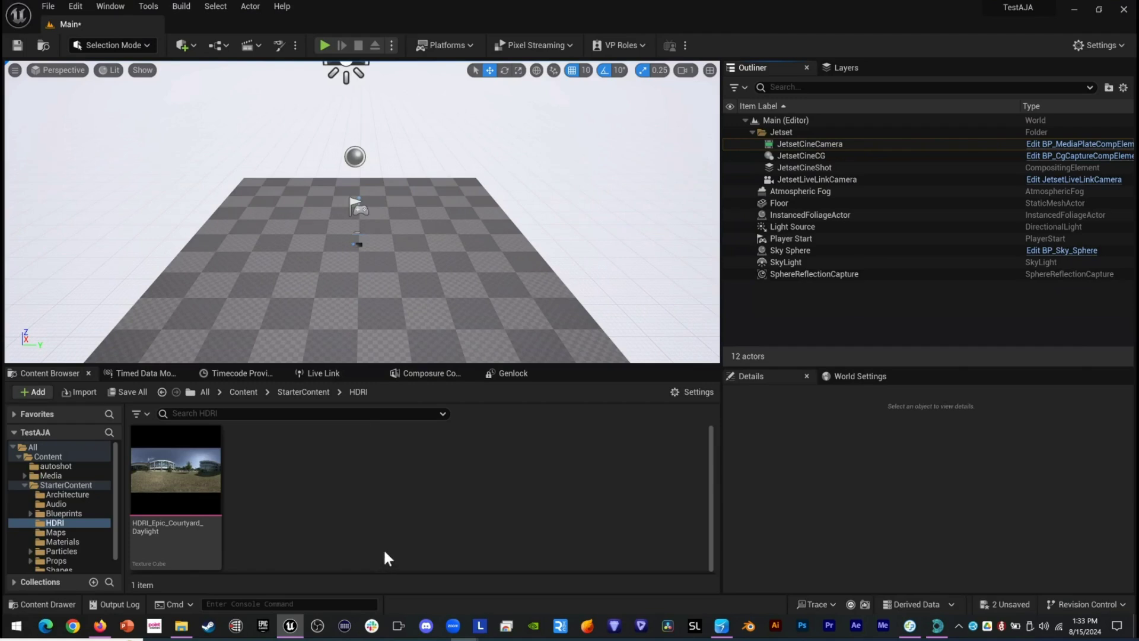
mouse_move(178, 504)
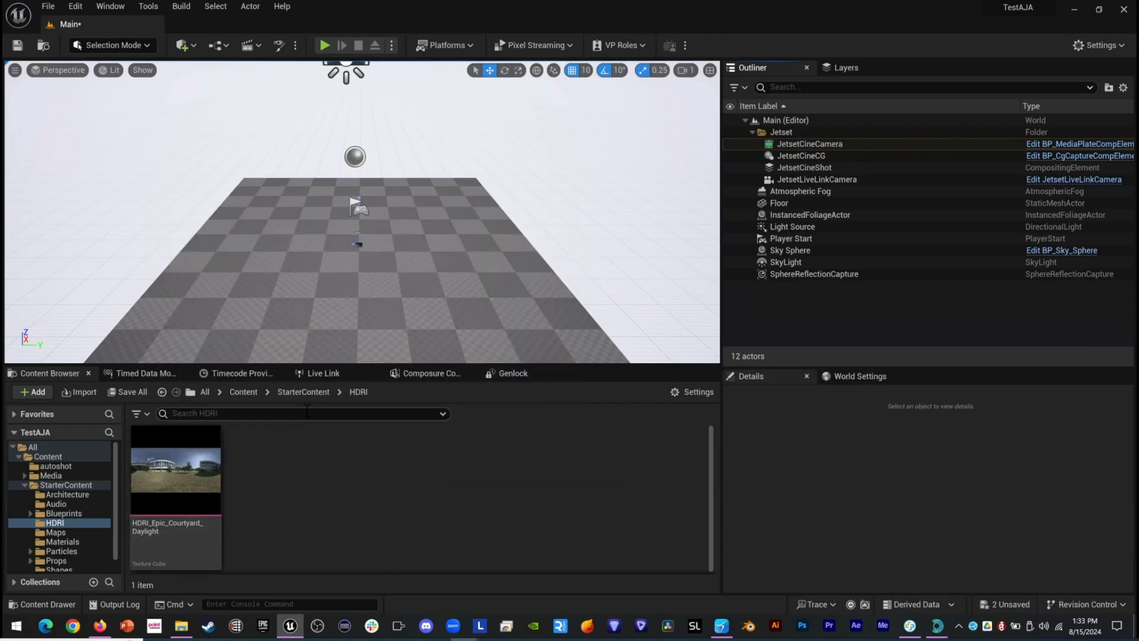
left_click(326, 374)
left_click(37, 394)
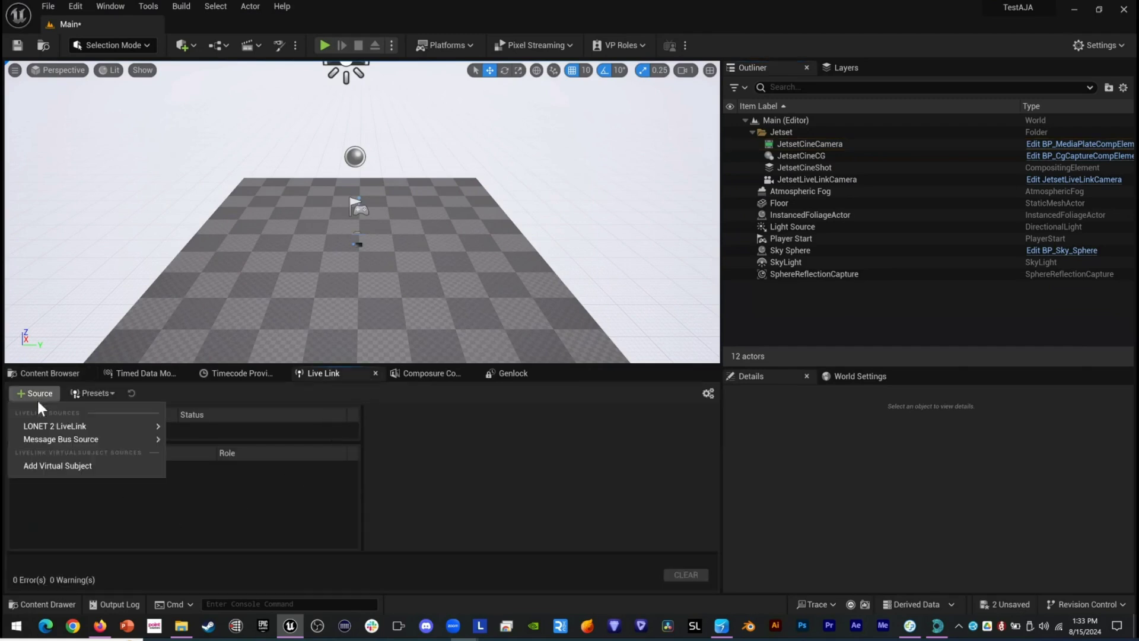
mouse_move(63, 428)
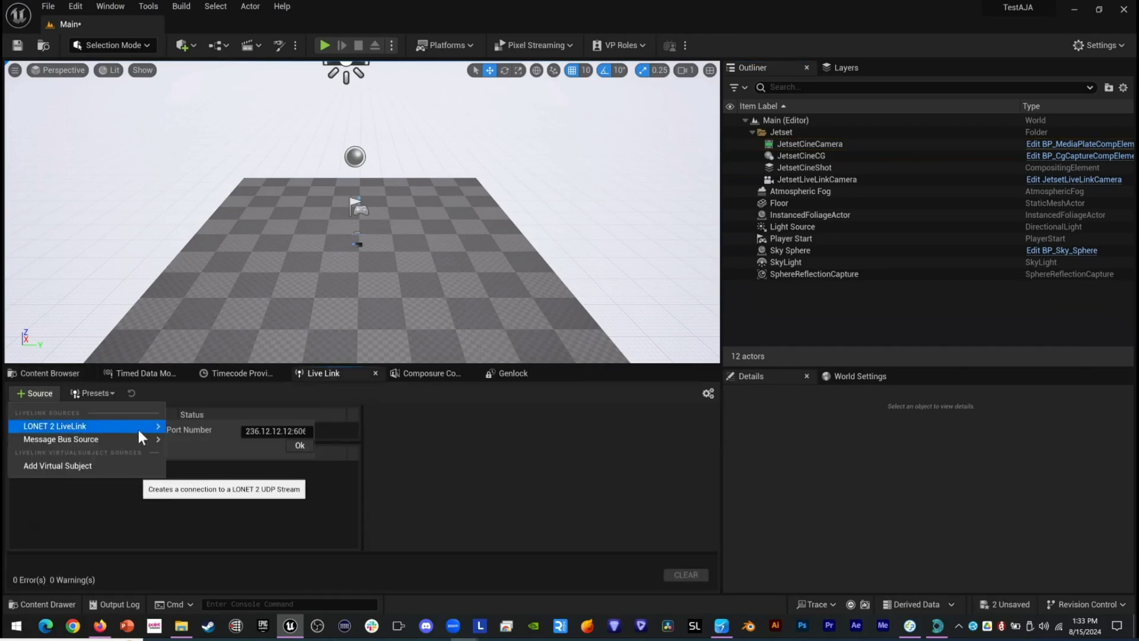
left_click(284, 434)
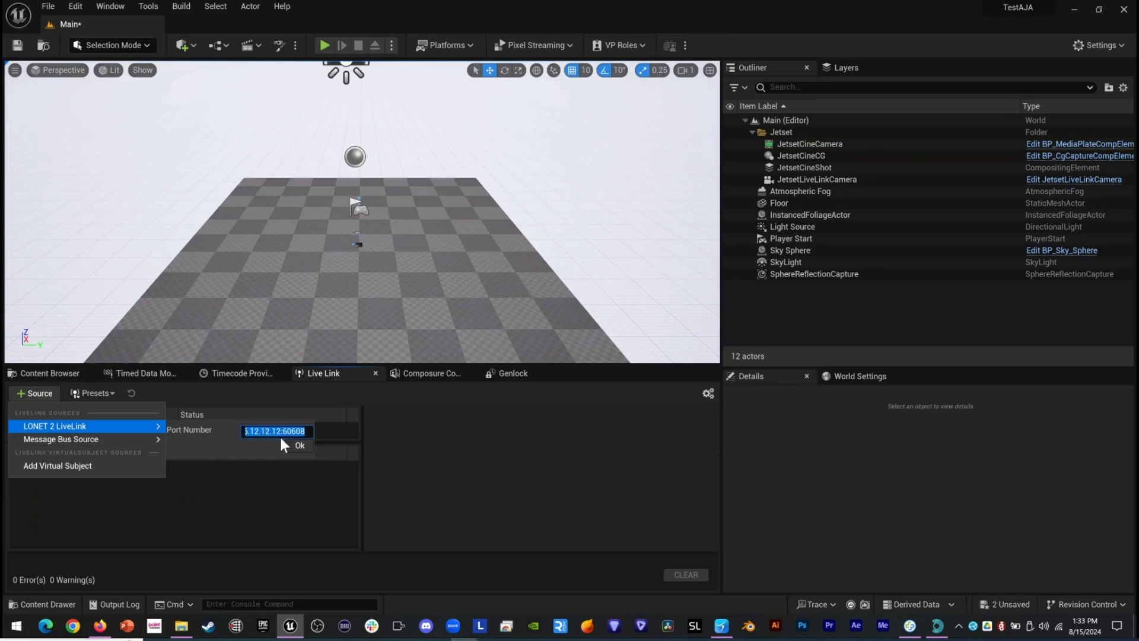
left_click(298, 445)
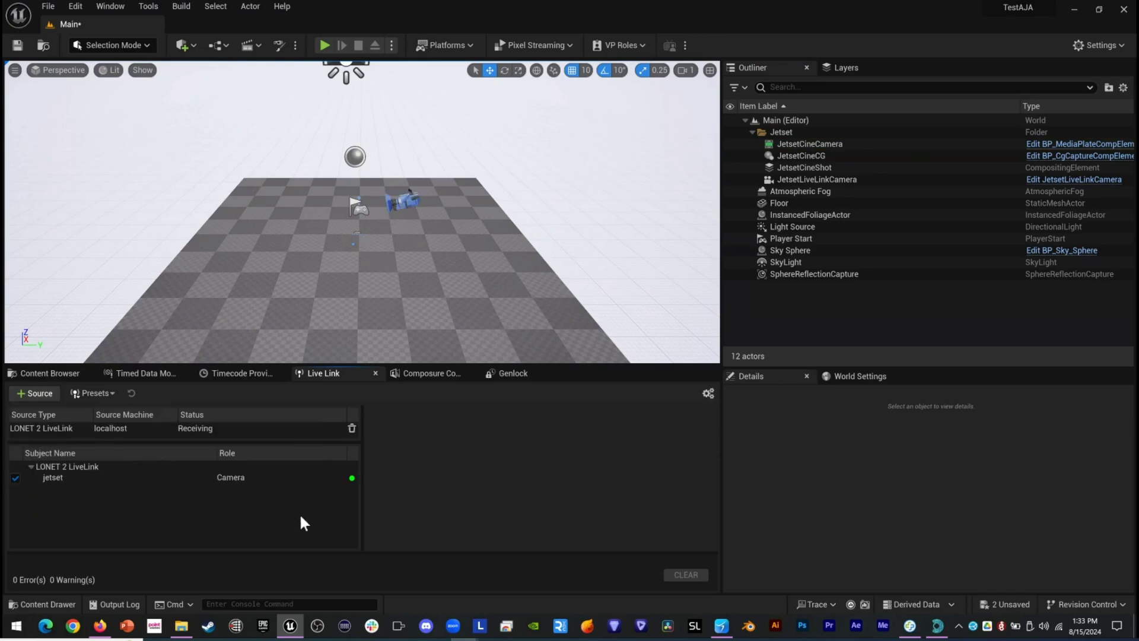
Select the jetset subject and save the Live Link setup as a preset named JetsetLiveLinkPreset in the Content folder.
left_click(91, 477)
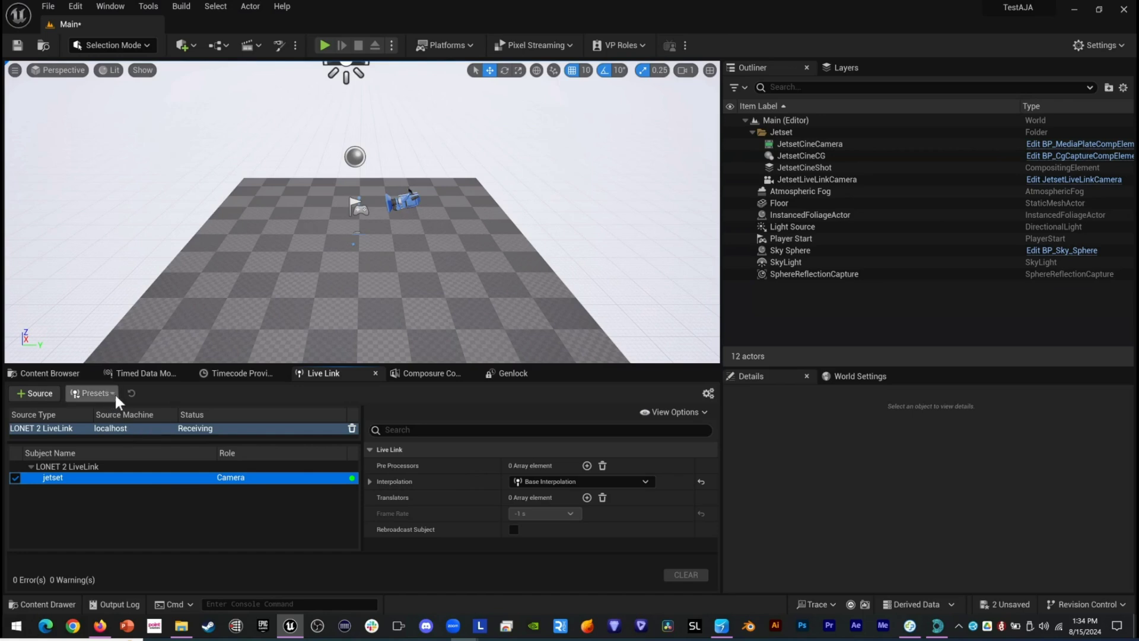
left_click(93, 392)
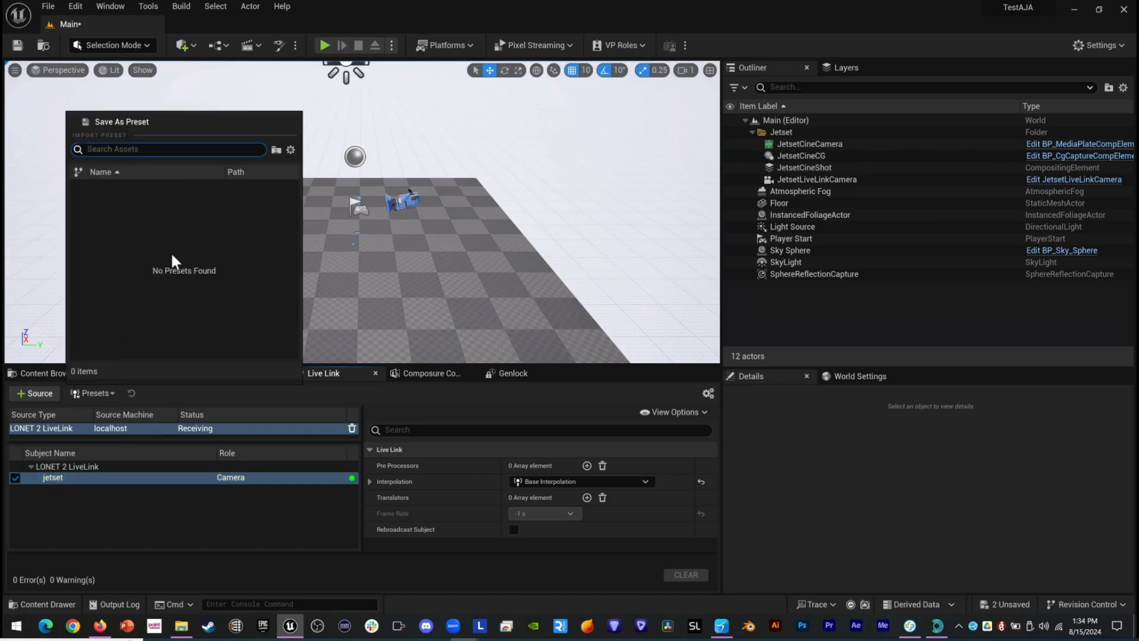
left_click(113, 121)
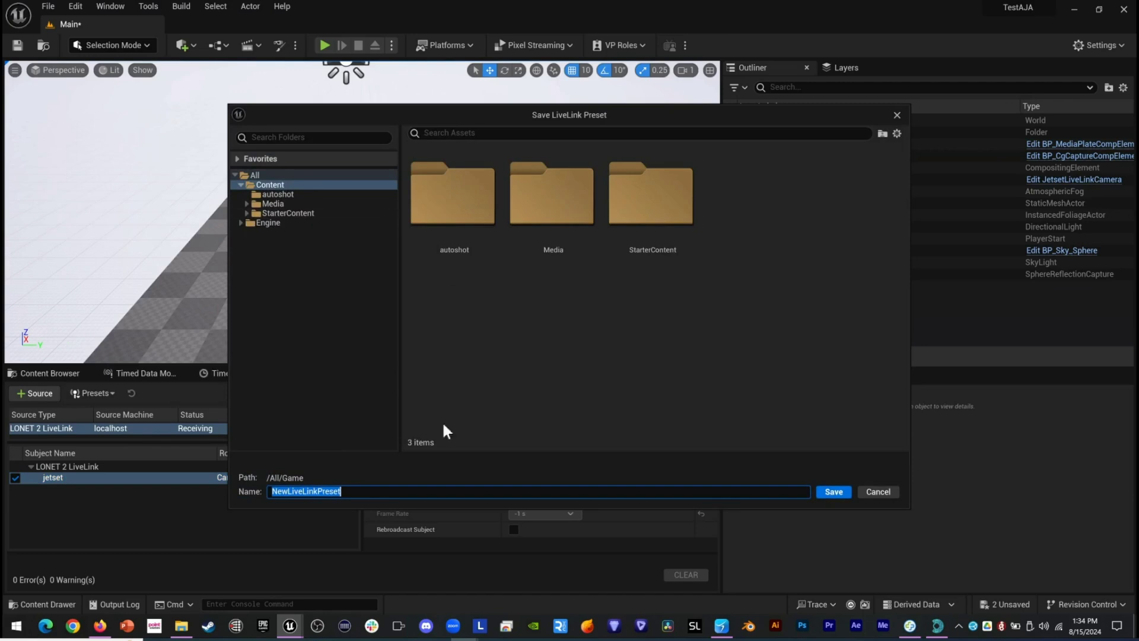
left_click_drag(287, 491, 227, 491)
type("Jetset")
left_click(834, 492)
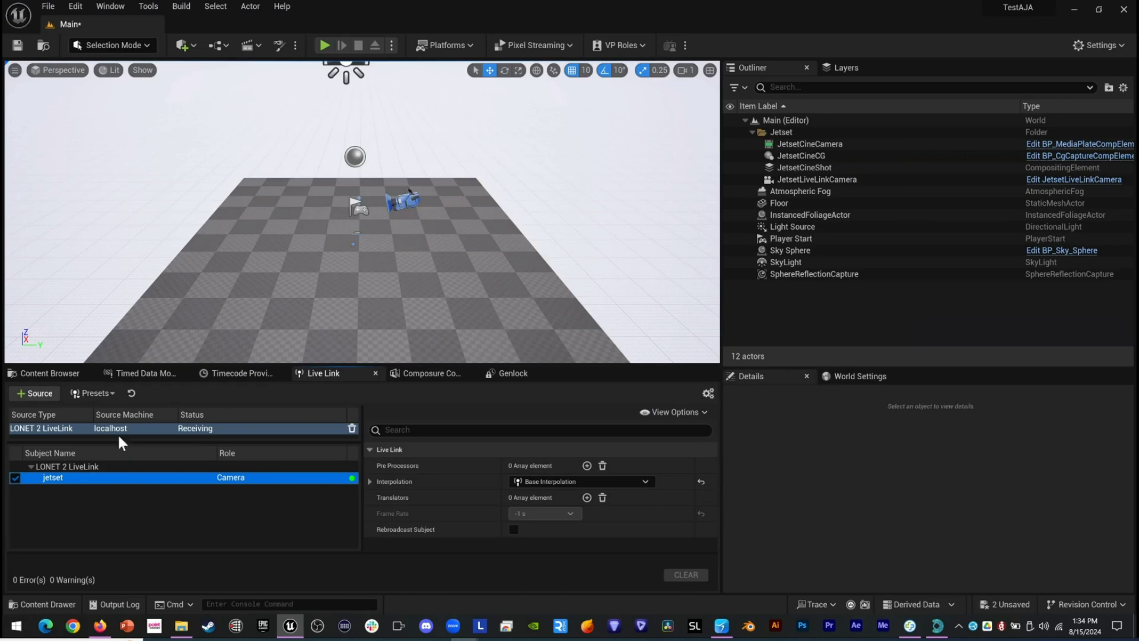
Set the project's Default Live Link Preset to JetsetLiveLinkPreset and close the Project Settings.
left_click(75, 7)
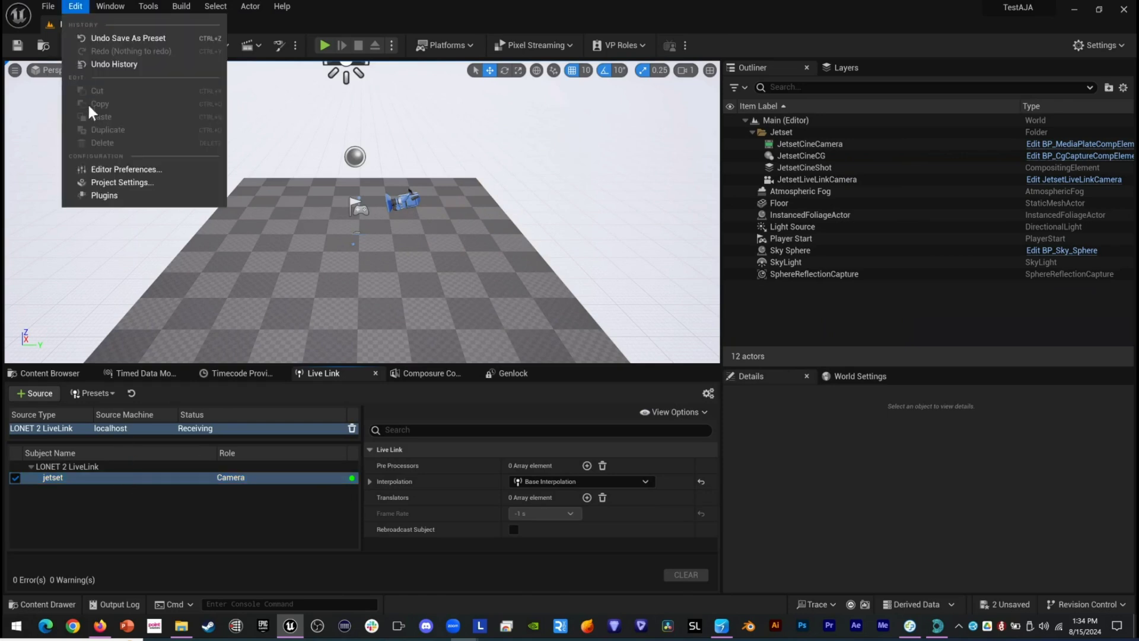
left_click(123, 181)
left_click(340, 104)
type("p")
type("ive link")
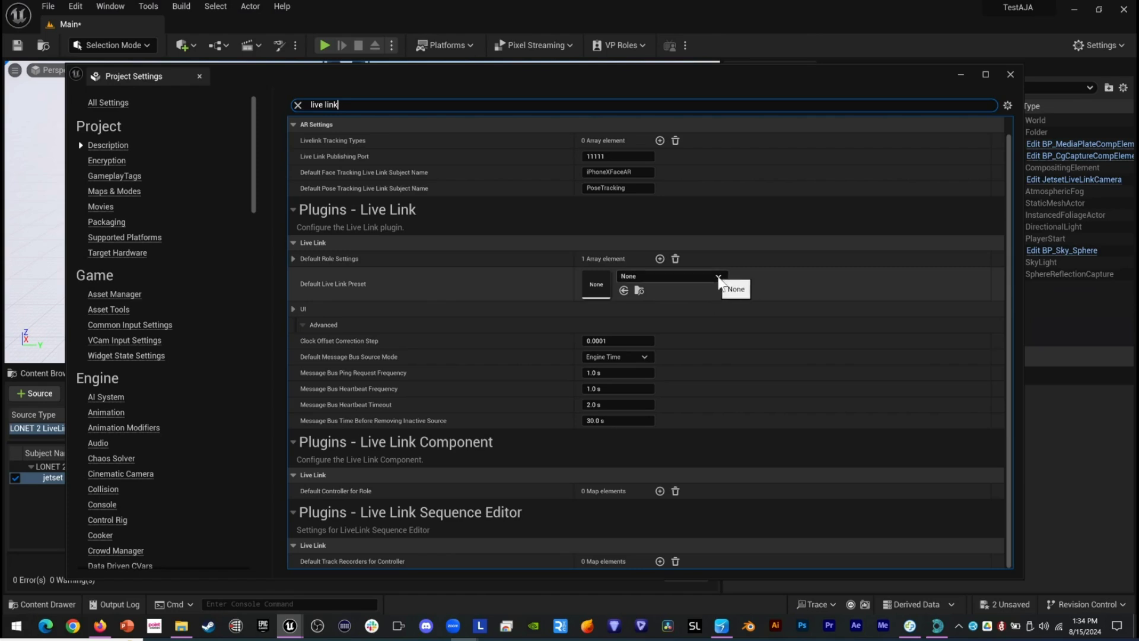
left_click(718, 277)
left_click(708, 409)
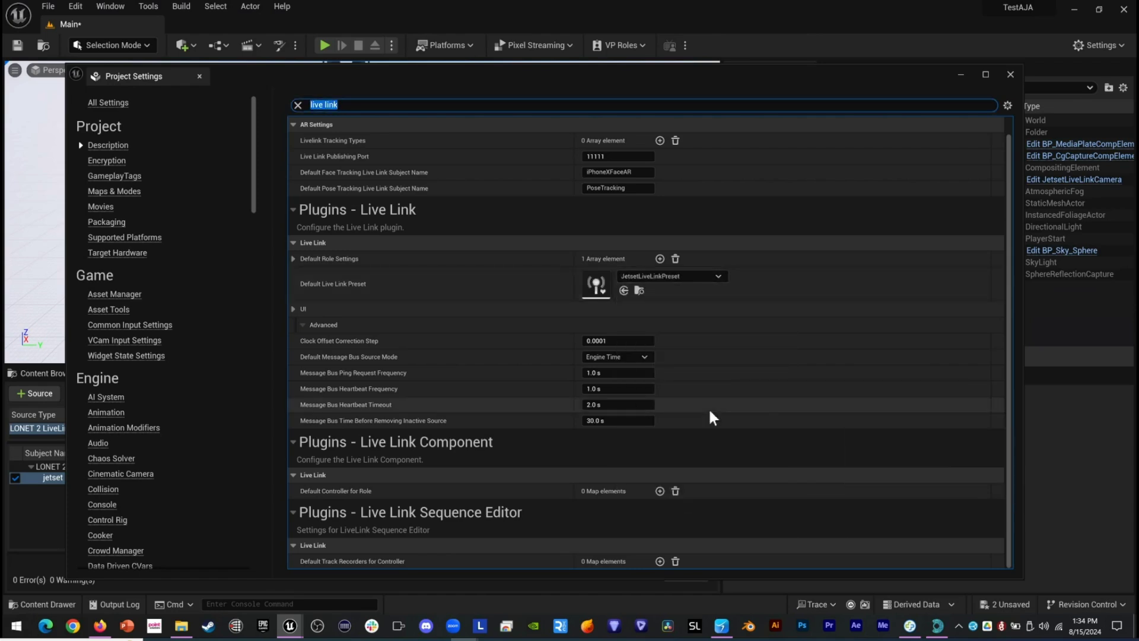
left_click(1011, 73)
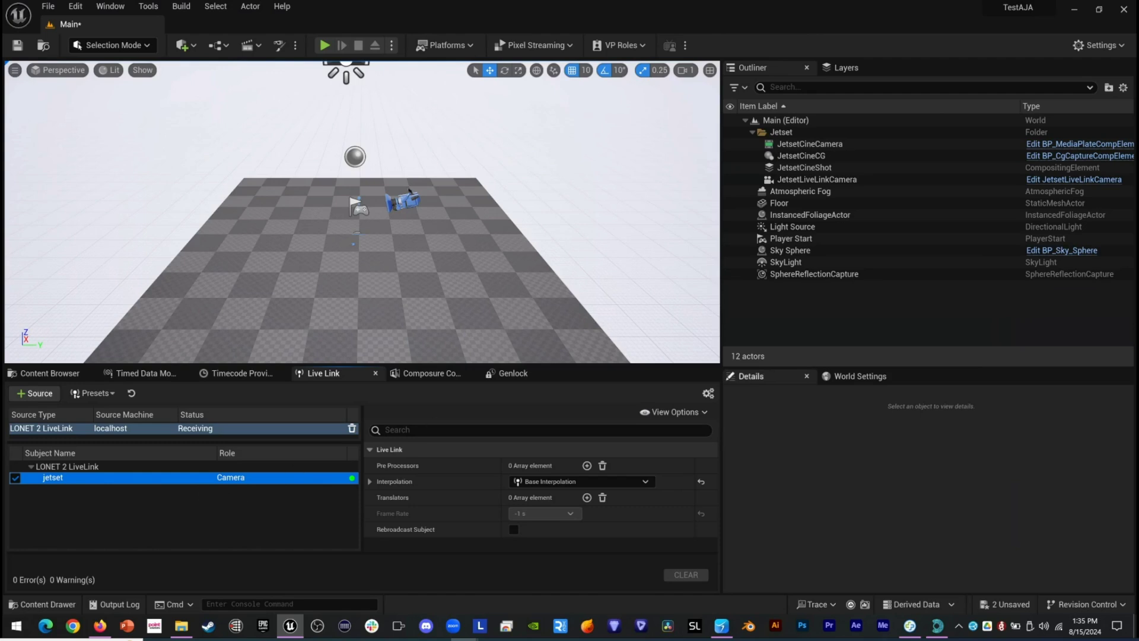
Create a Media Bundle named AJAMediaBundle in the Content/Media/Lightcraft folder.
left_click(52, 373)
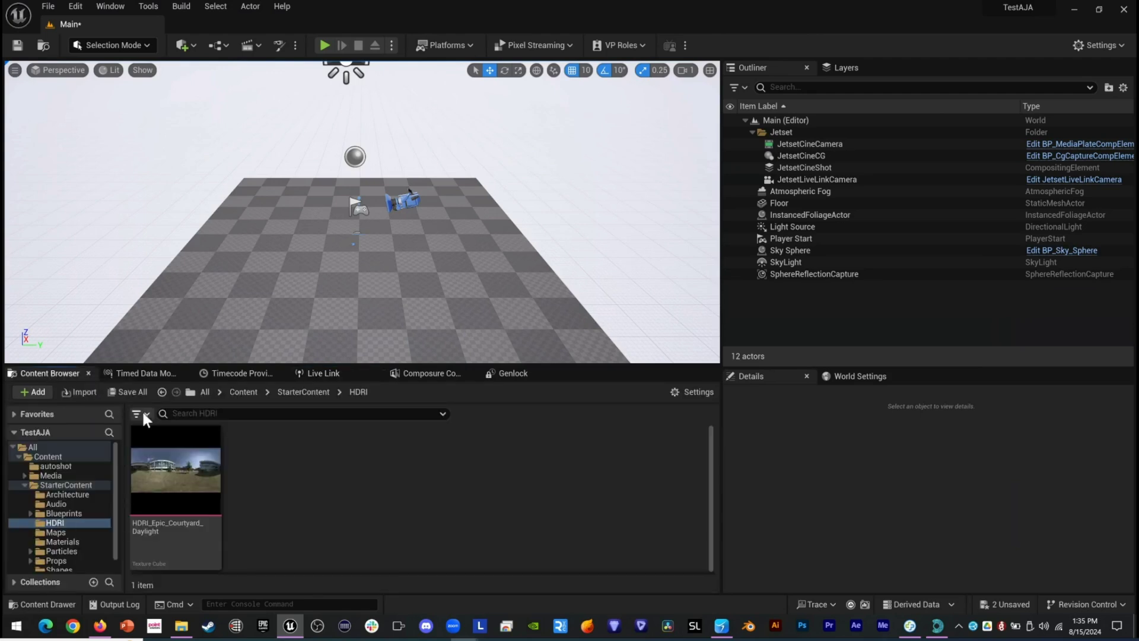
left_click(25, 486)
left_click(51, 474)
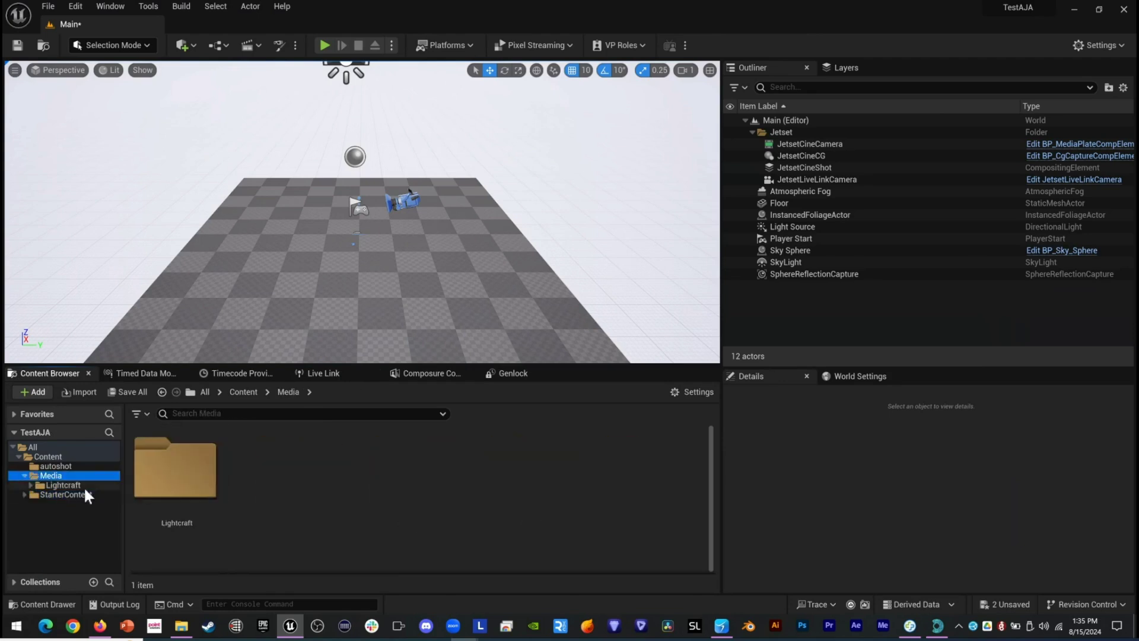
left_click(64, 486)
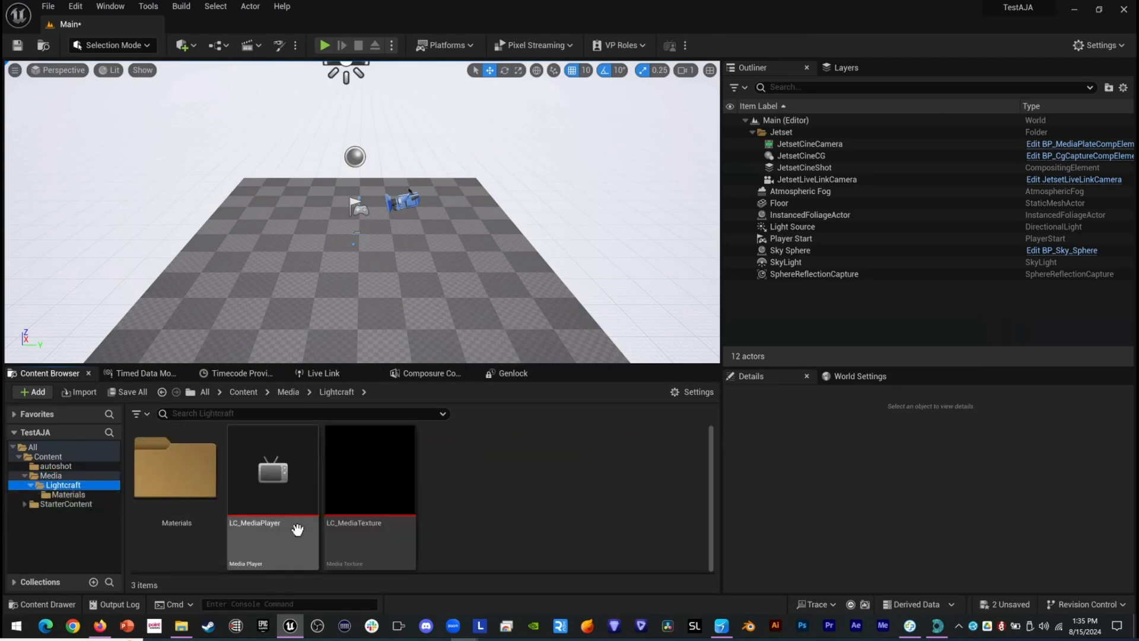
mouse_move(381, 521)
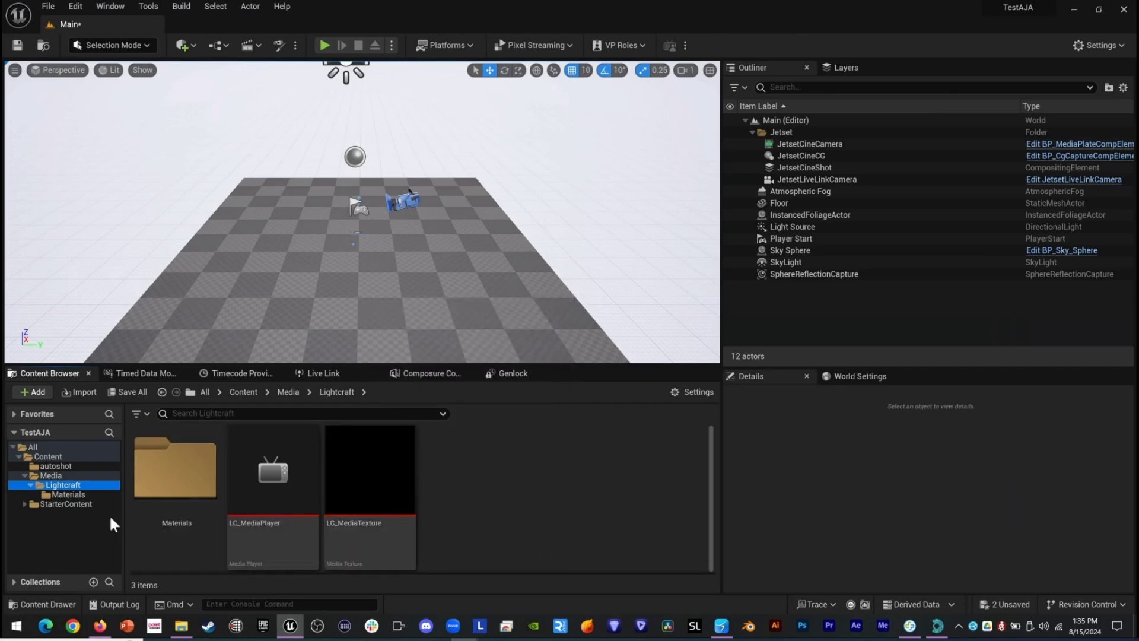
left_click(496, 493)
right_click(512, 488)
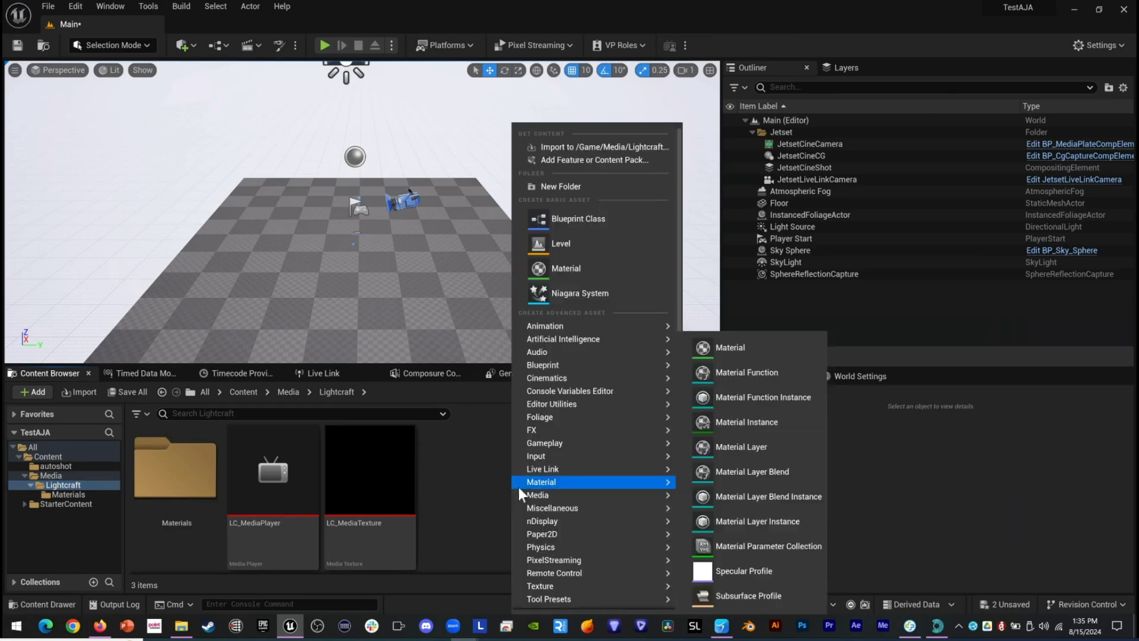
mouse_move(615, 502)
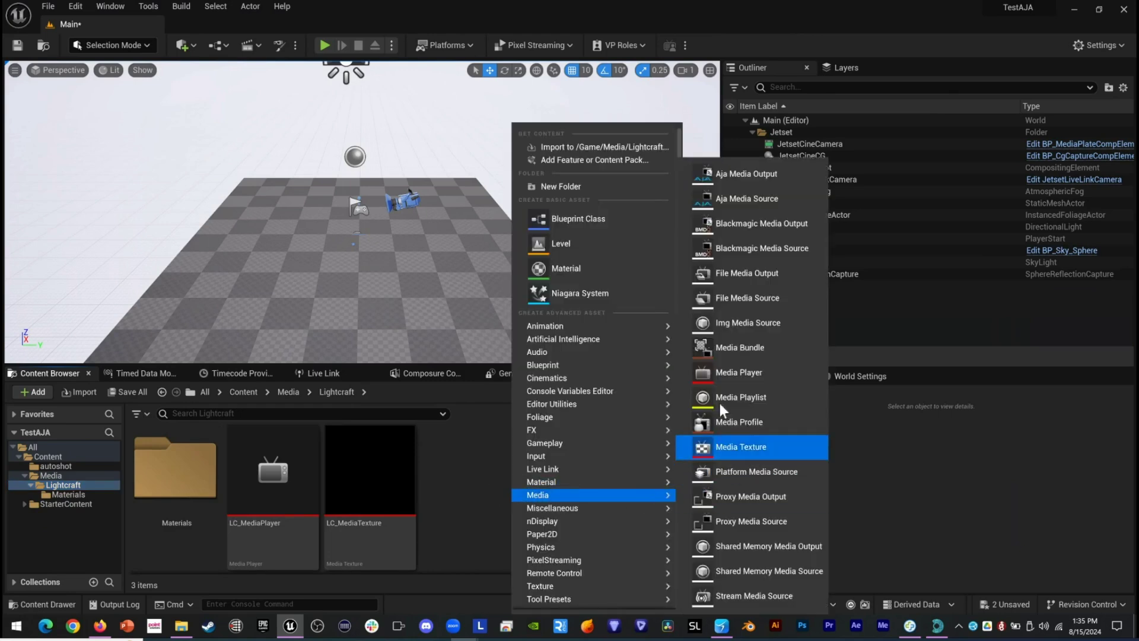
left_click(744, 346)
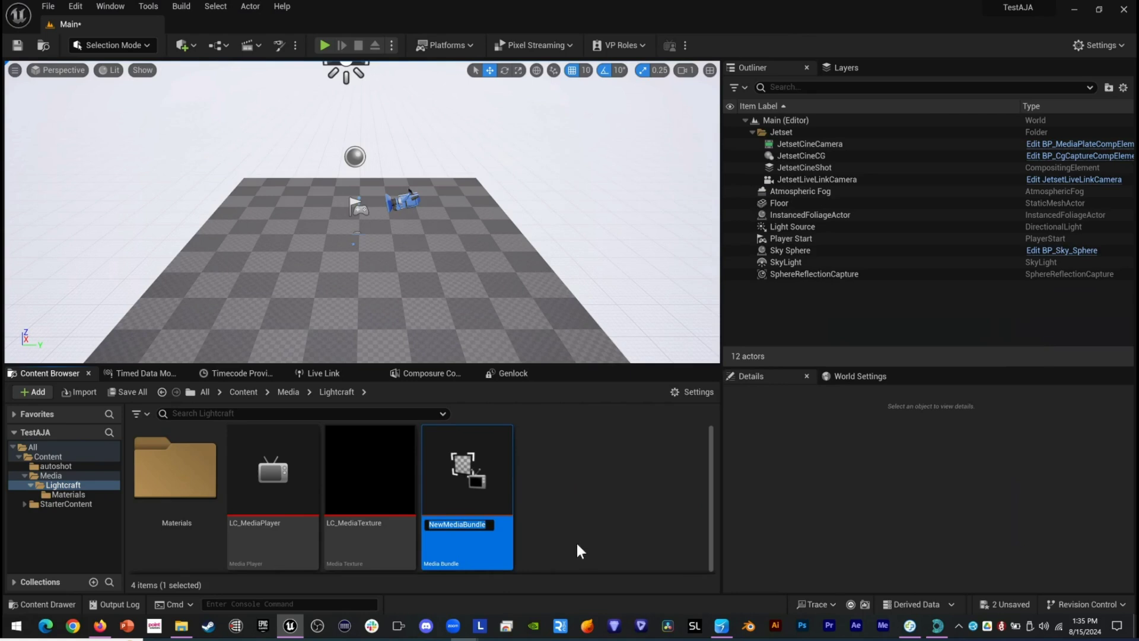
type("AJAMediaBundle")
key("Return")
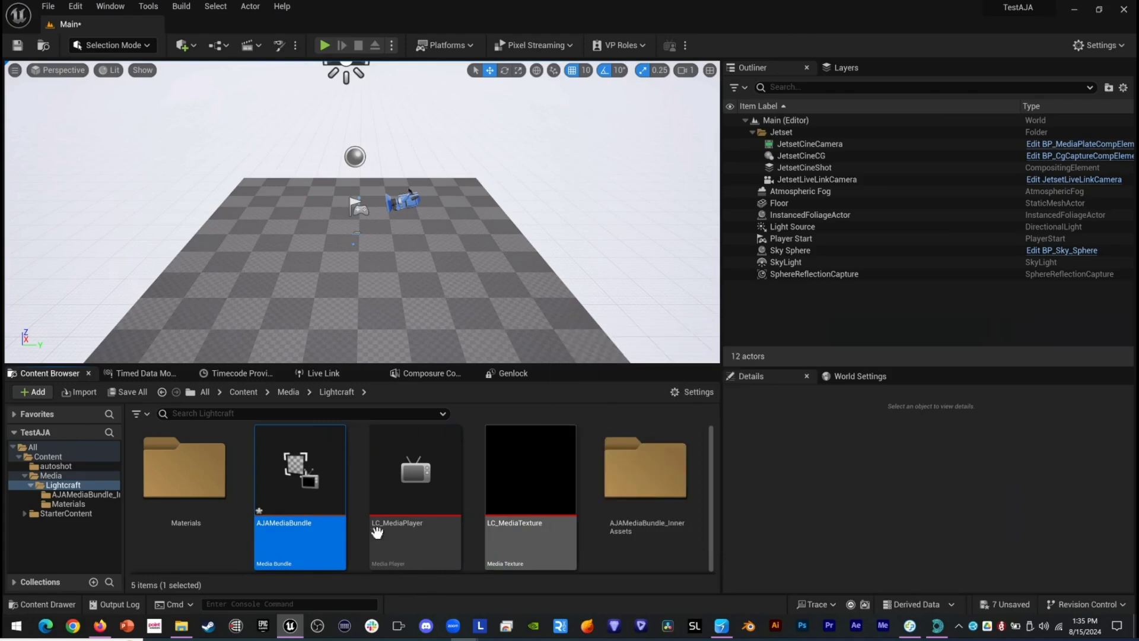
Open AJAMediaBundle and set its Media Source to Aja Media Source.
double_click(303, 478)
left_click(724, 201)
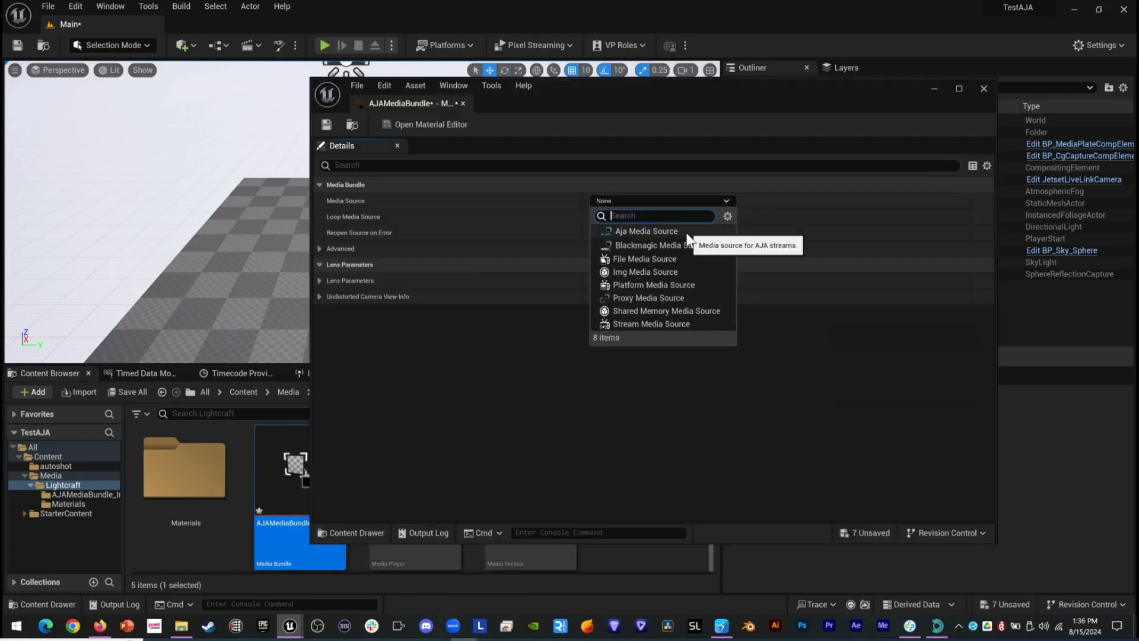
left_click(687, 231)
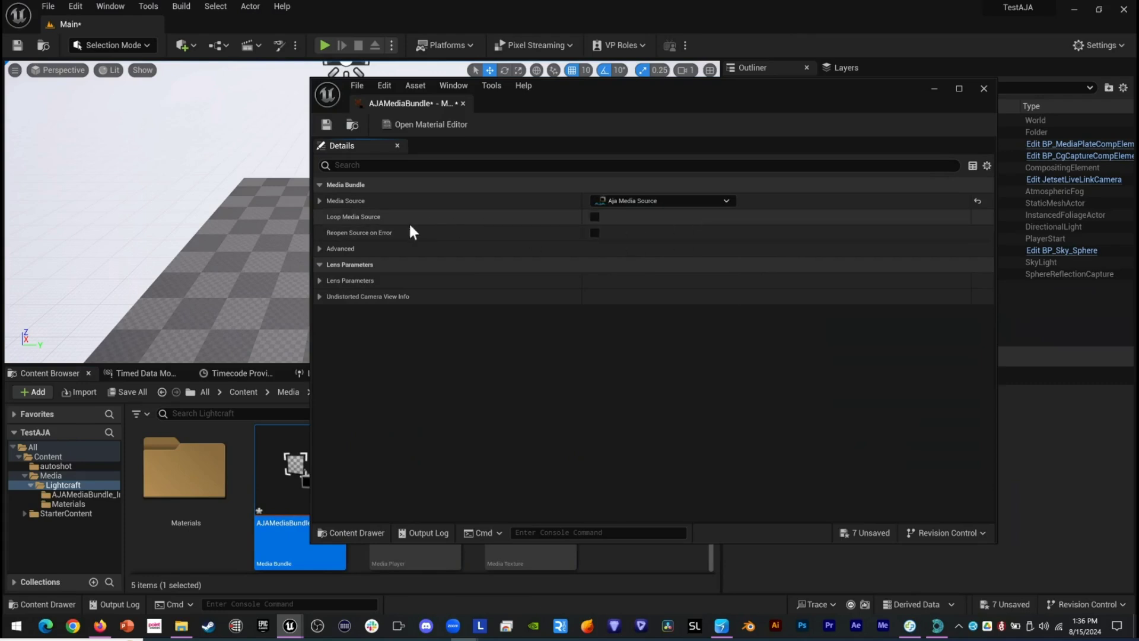
Turn off automatic detection in the AJA configuration and apply Io4KPlus, Single Link 1, HD 1080 Progressive at 24 fps.
left_click(320, 201)
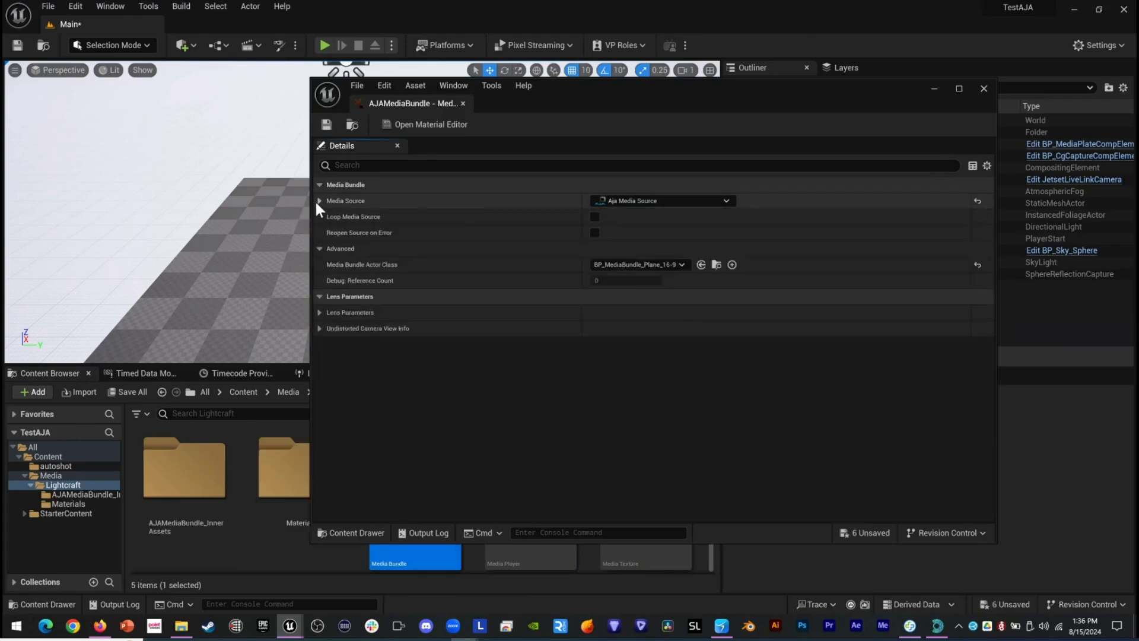
left_click(319, 202)
left_click(328, 216)
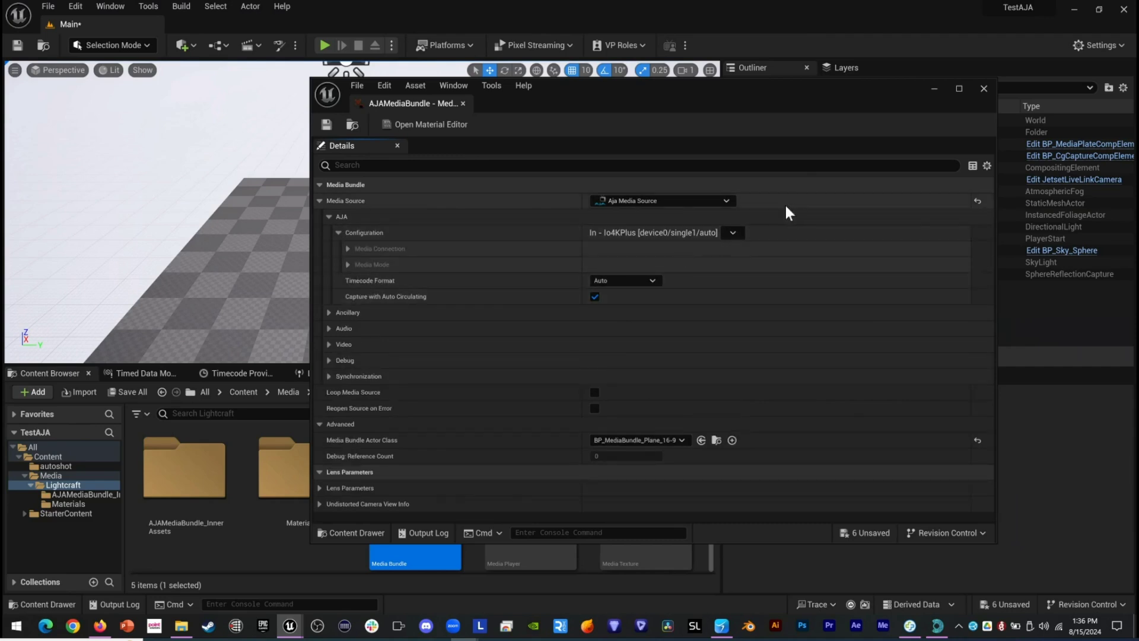
left_click(734, 232)
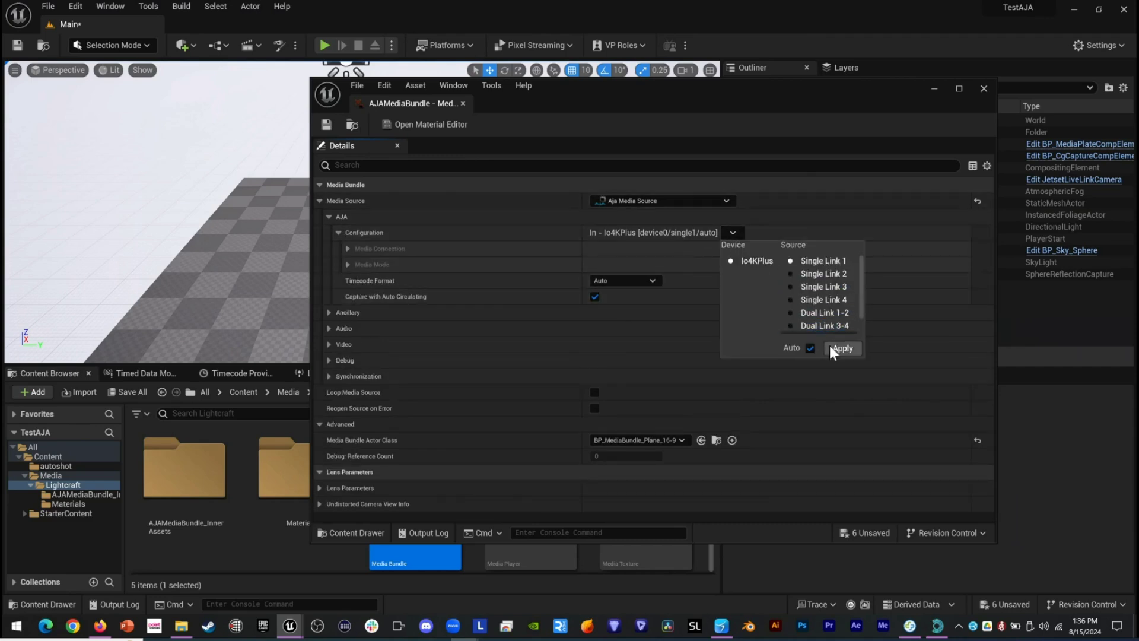
left_click(811, 348)
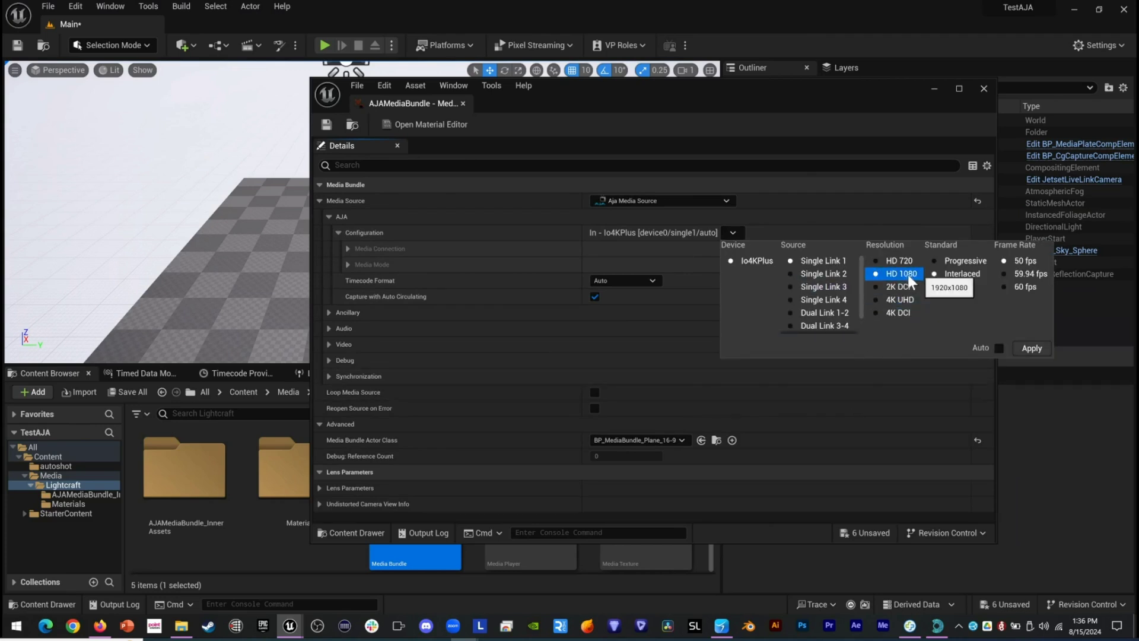
left_click(956, 262)
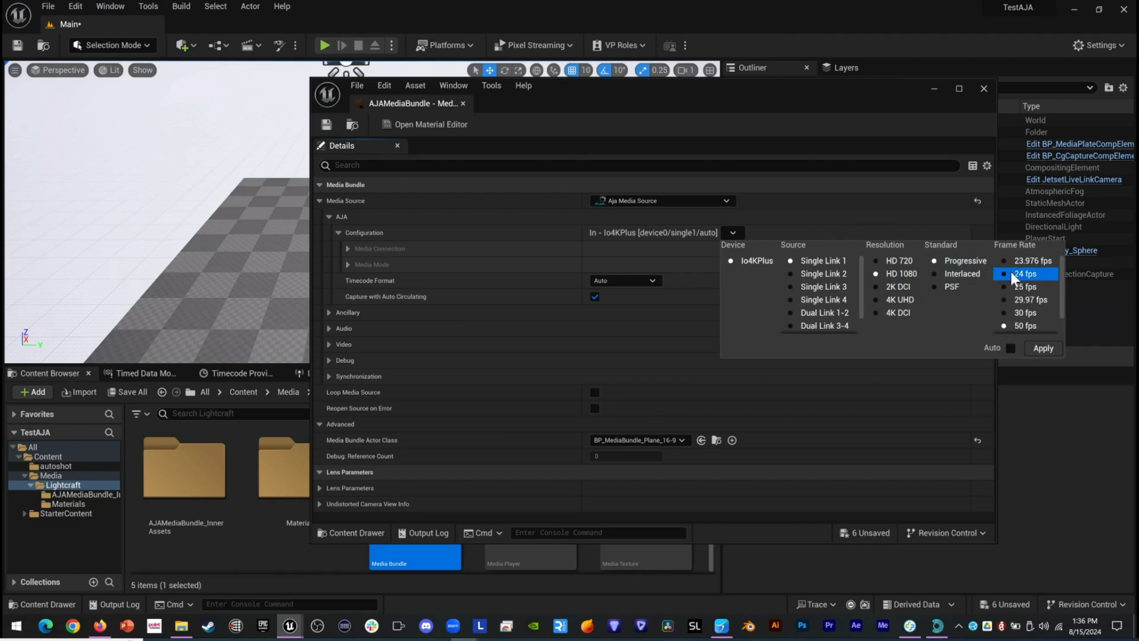
left_click(1044, 349)
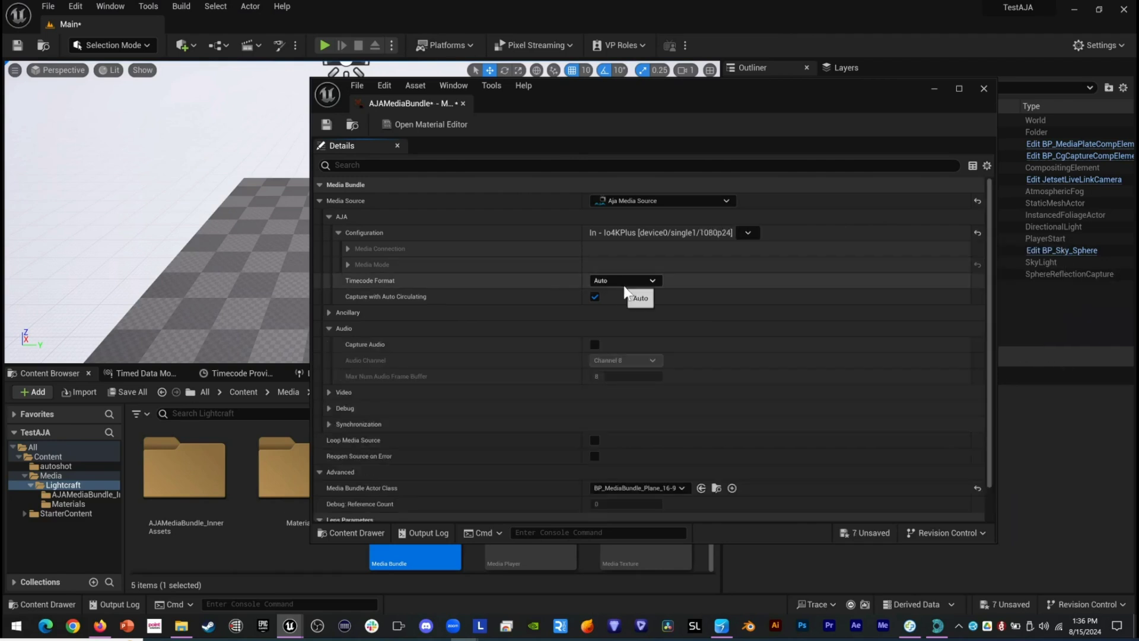
Set the AJA source's Timecode Format to VITC and expand its Video settings.
left_click(650, 281)
left_click(640, 311)
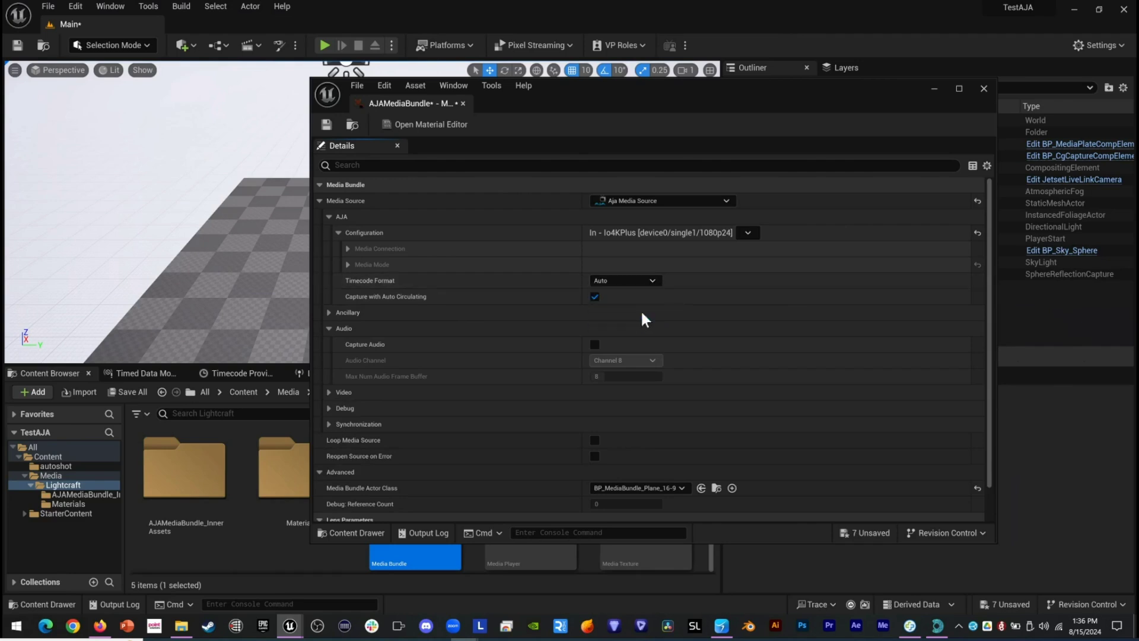
left_click(329, 392)
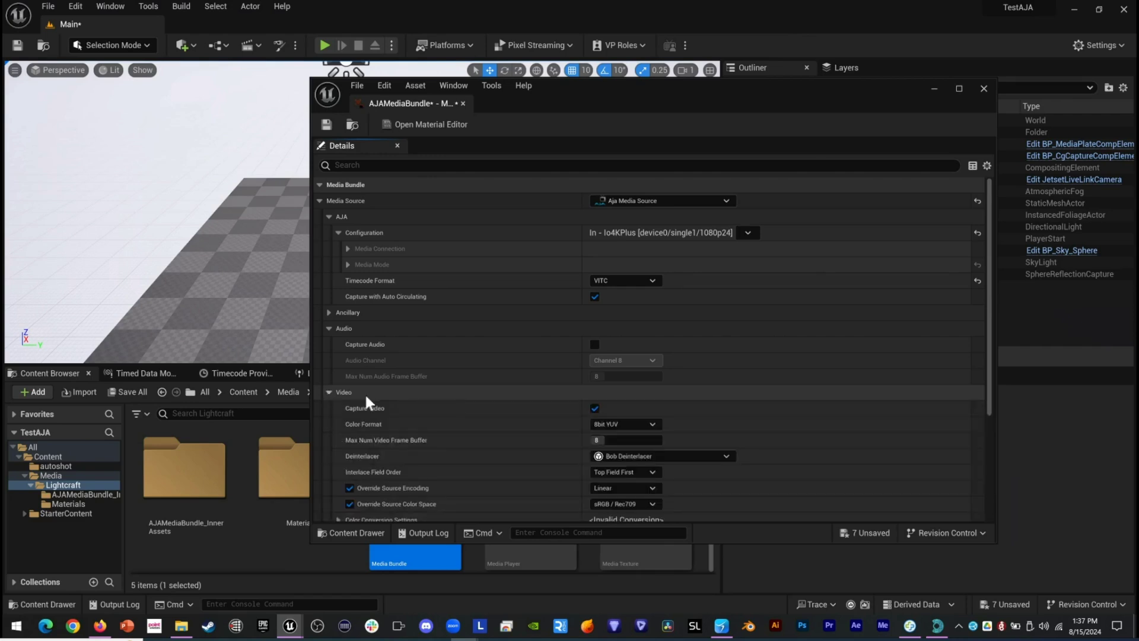
Set the AJA source's Color Format to 10bit YUV and its Override Source Encoding to sRGB.
scroll(415, 394, "down", 5)
left_click(651, 272)
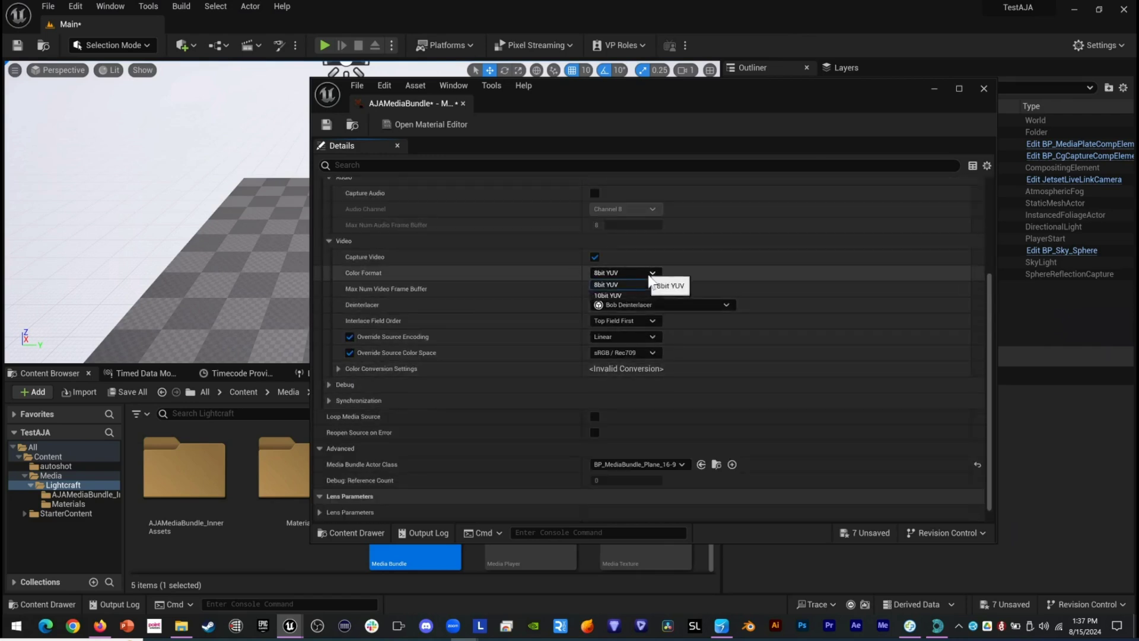
left_click(639, 295)
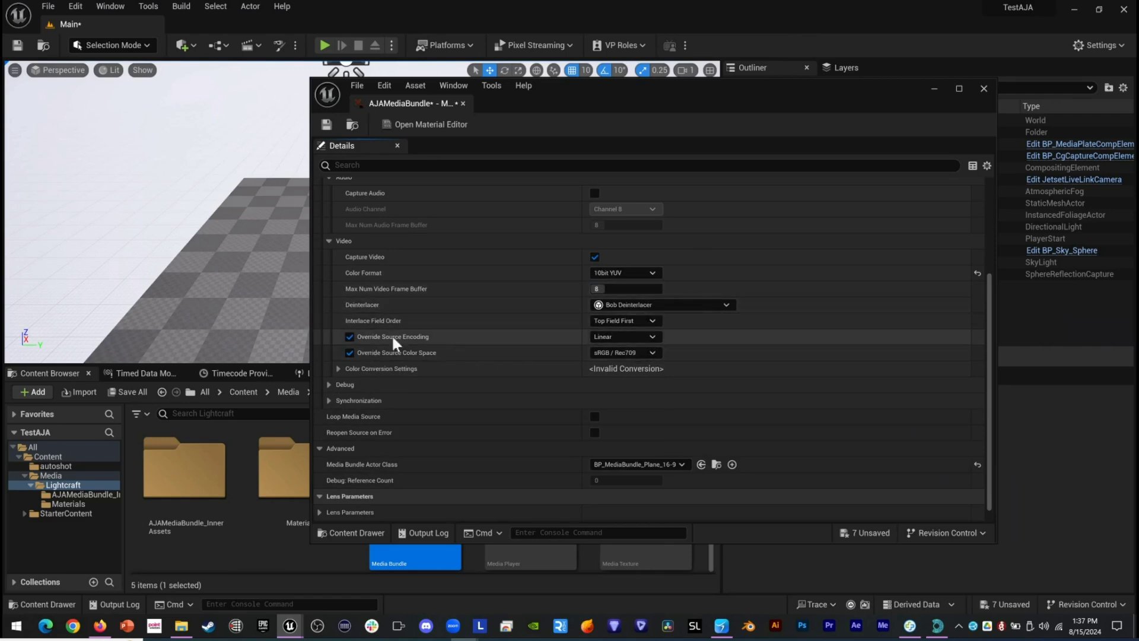
left_click(622, 337)
left_click(632, 358)
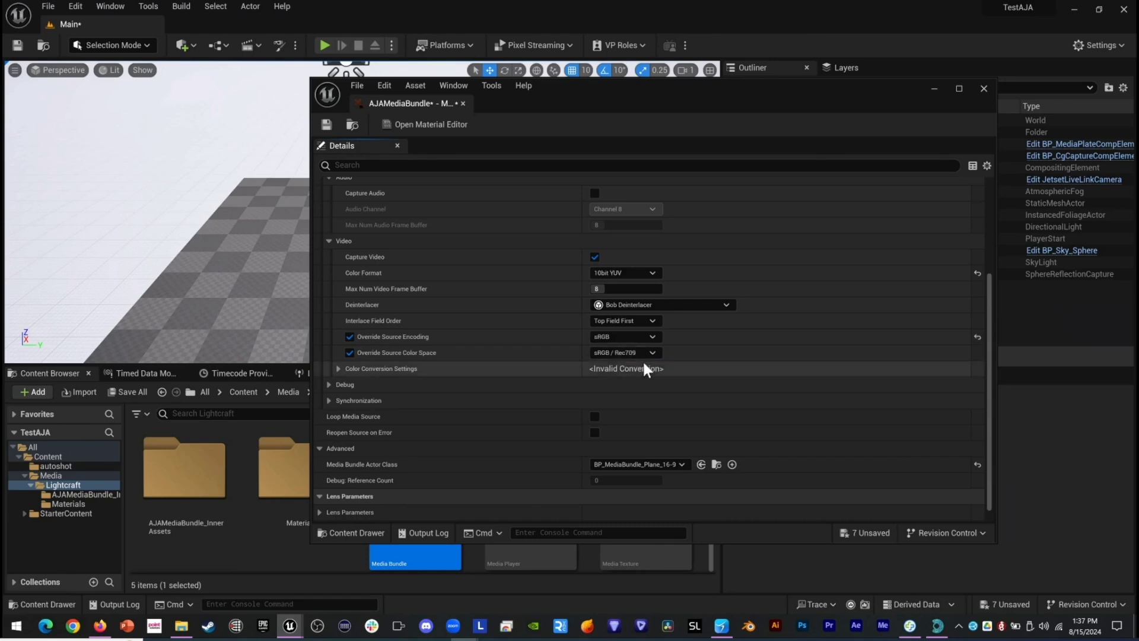
Turn off Just-In-Time Rendering in the AJA source's synchronization settings, then save and close AJAMediaBundle.
left_click(328, 402)
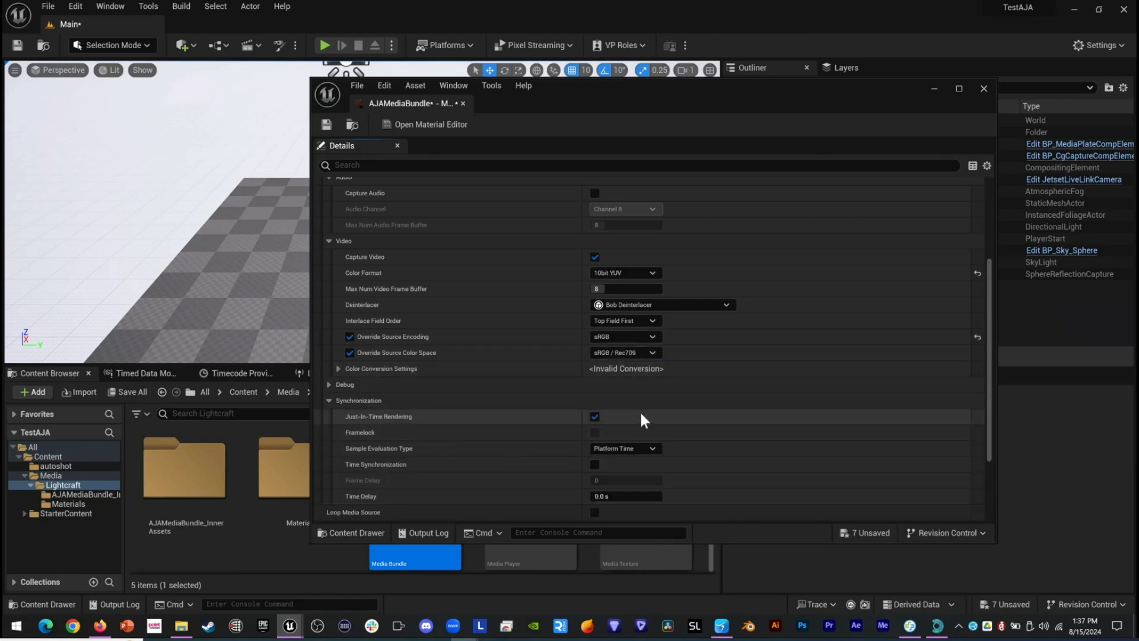
left_click(594, 416)
left_click(326, 124)
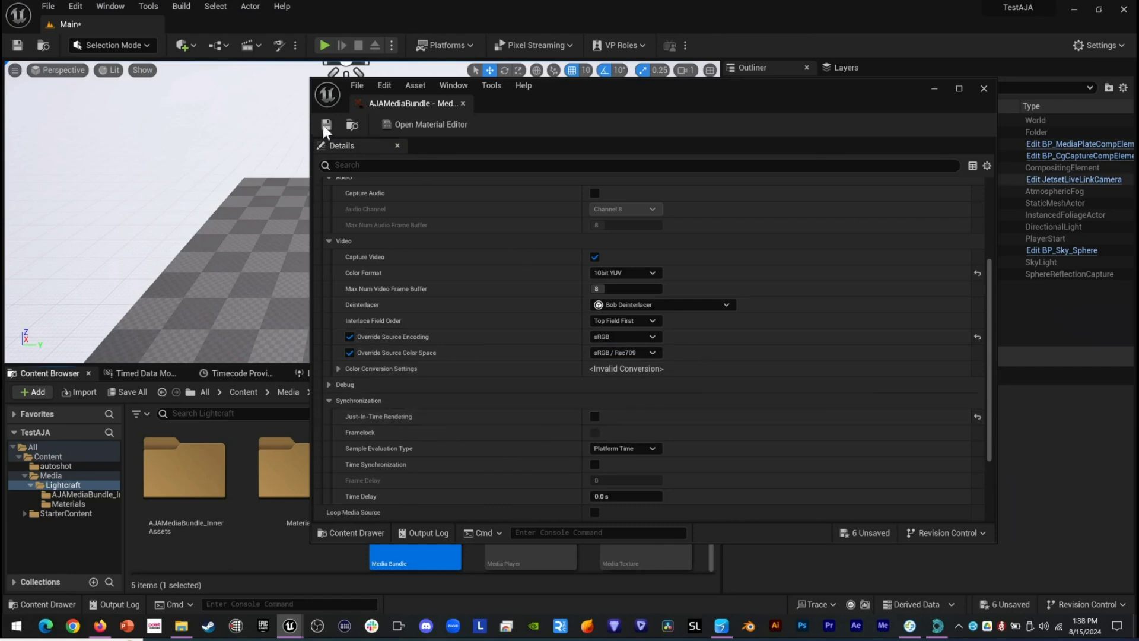
left_click(983, 89)
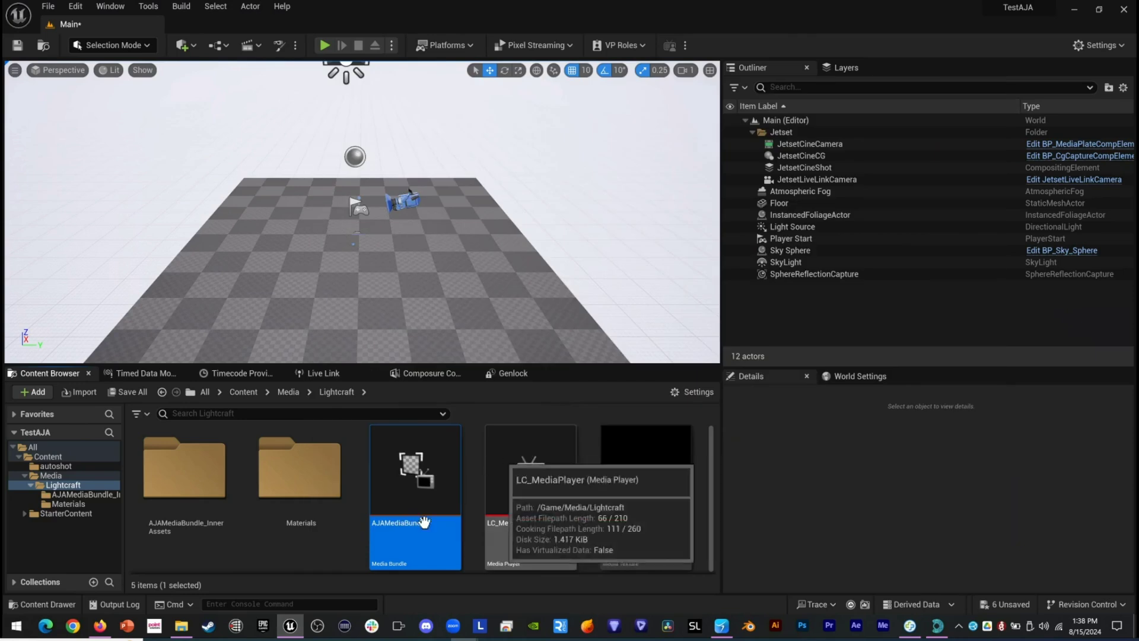
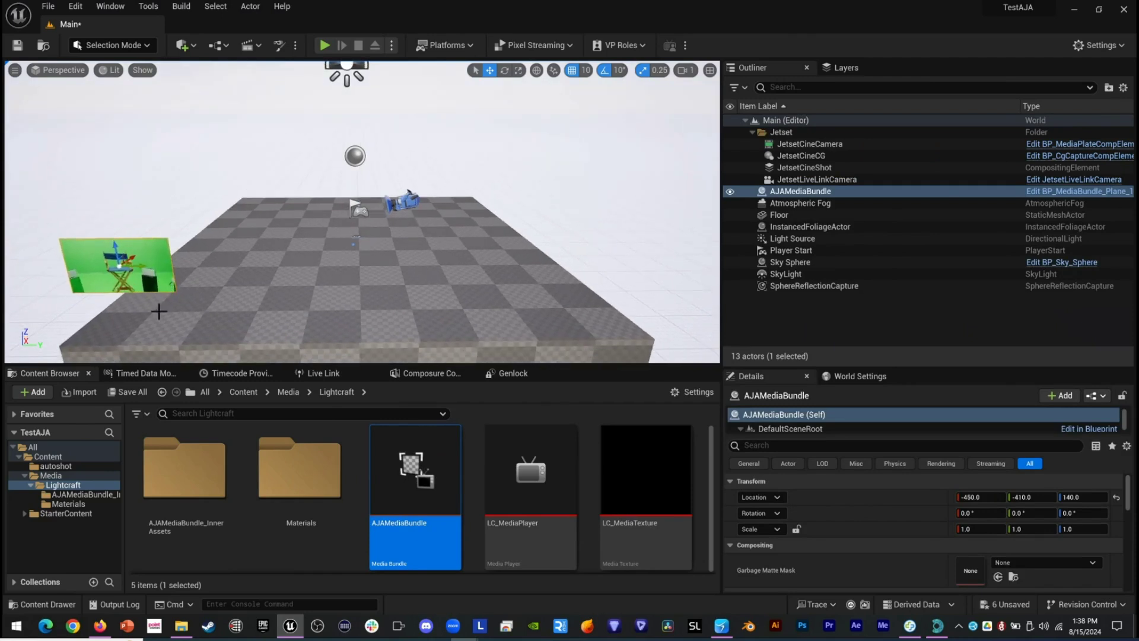
Place AJAMediaBundle in the level beside the floor and frame its video plane in the viewport.
key("f")
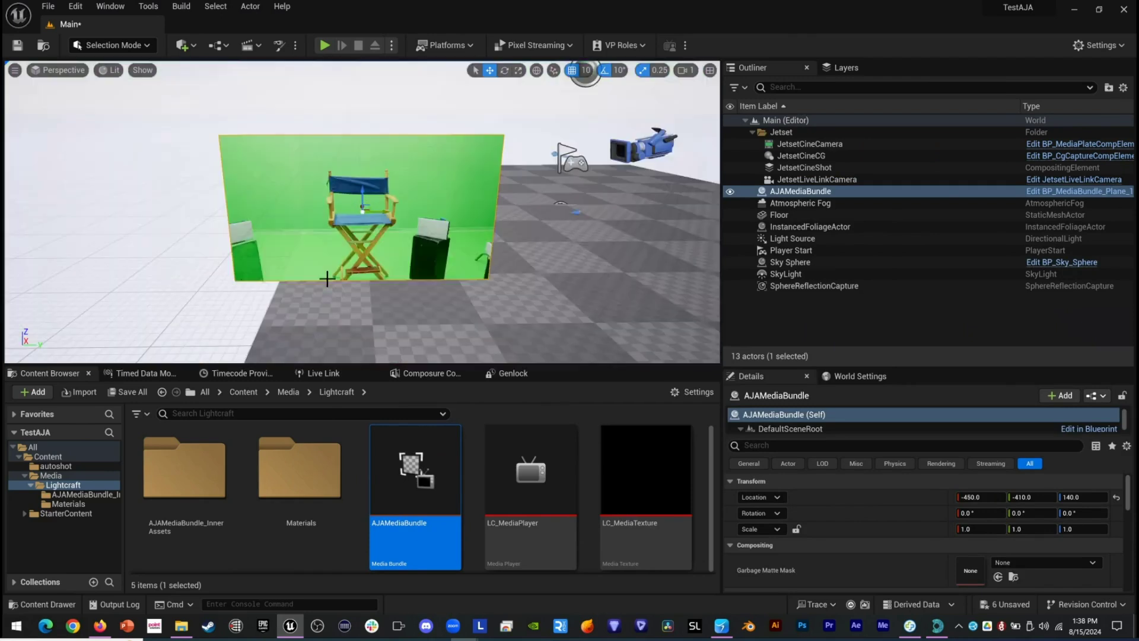
scroll(336, 274, "up", 3)
scroll(332, 278, "down", 3)
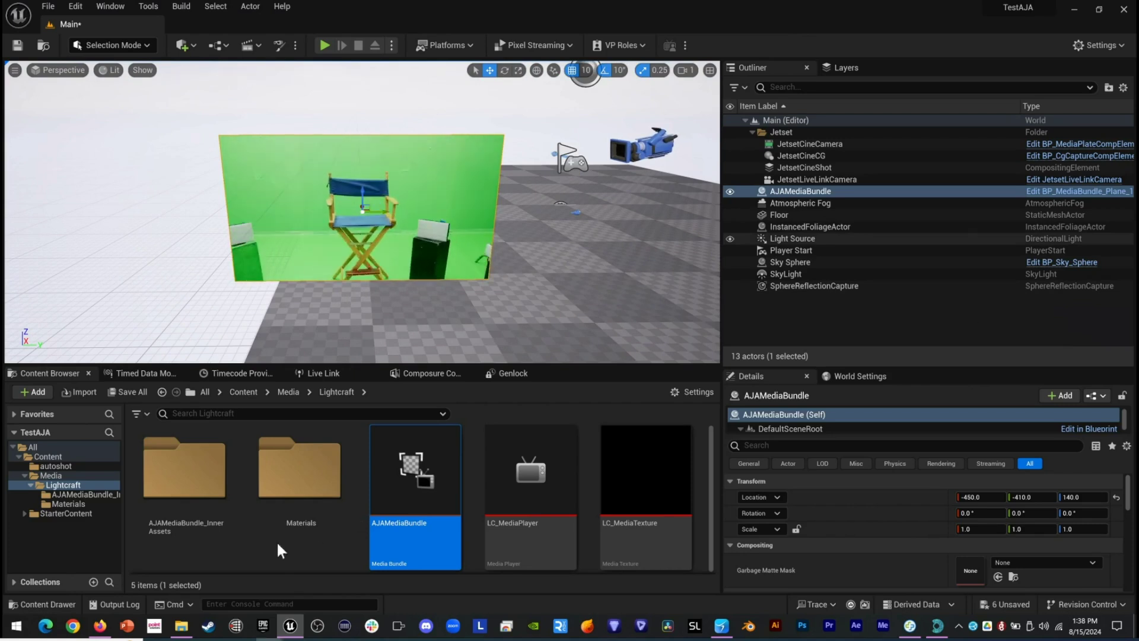
Create a Blueprint Class named AJA_TimeStep in the Lightcraft folder with AjaCustomTimeStep (AJA SDI Input) as its parent class.
left_click_drag(277, 540, 290, 555)
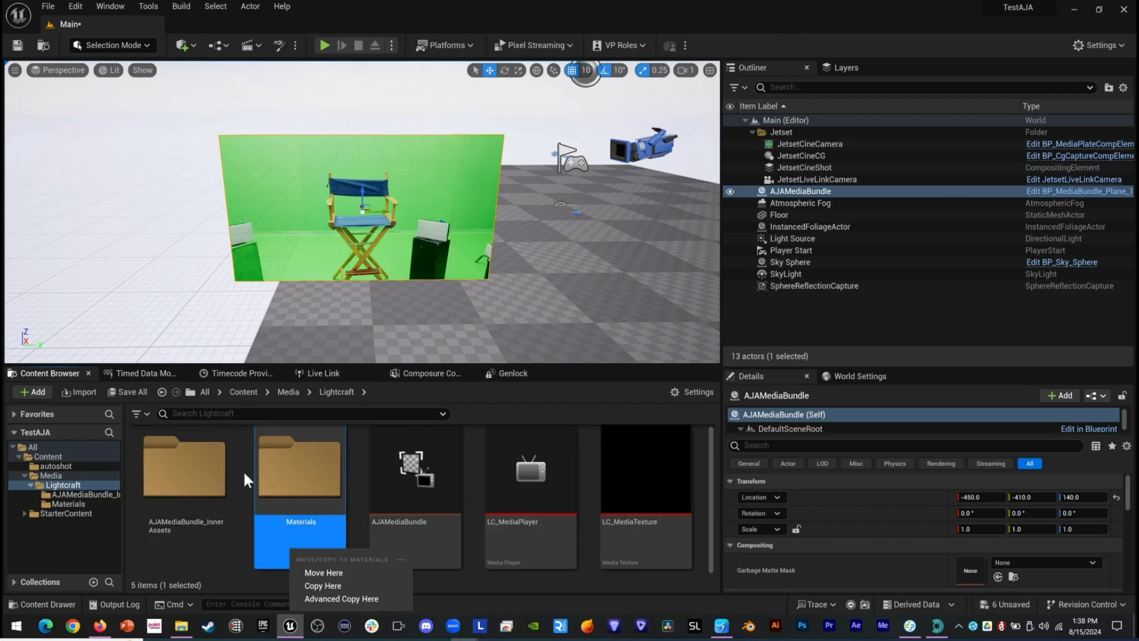
key("Escape")
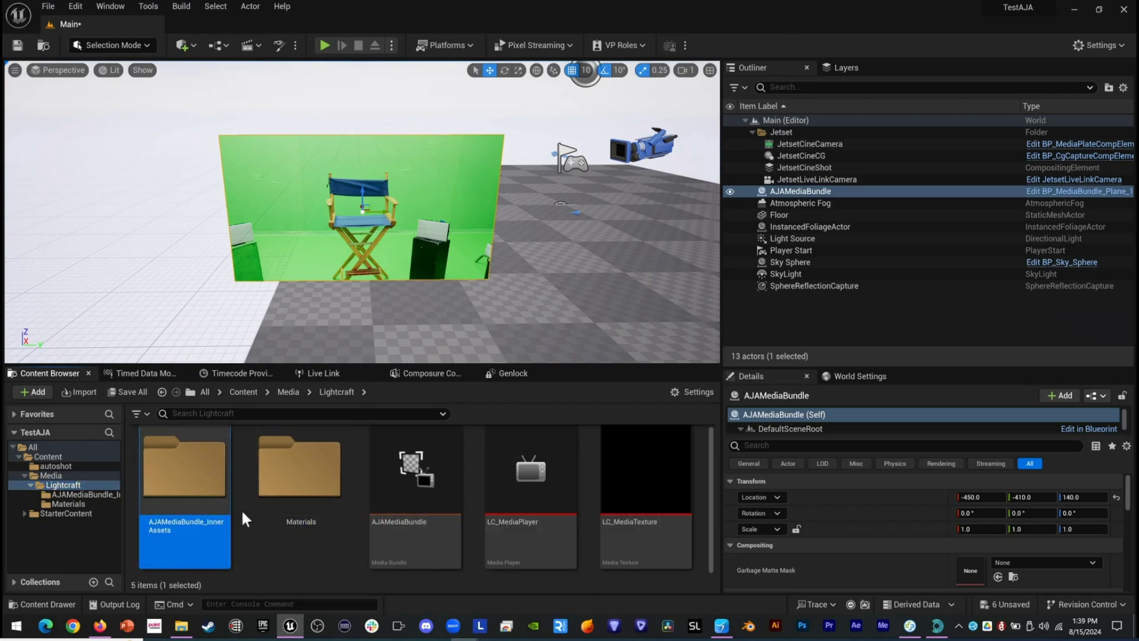
right_click(240, 508)
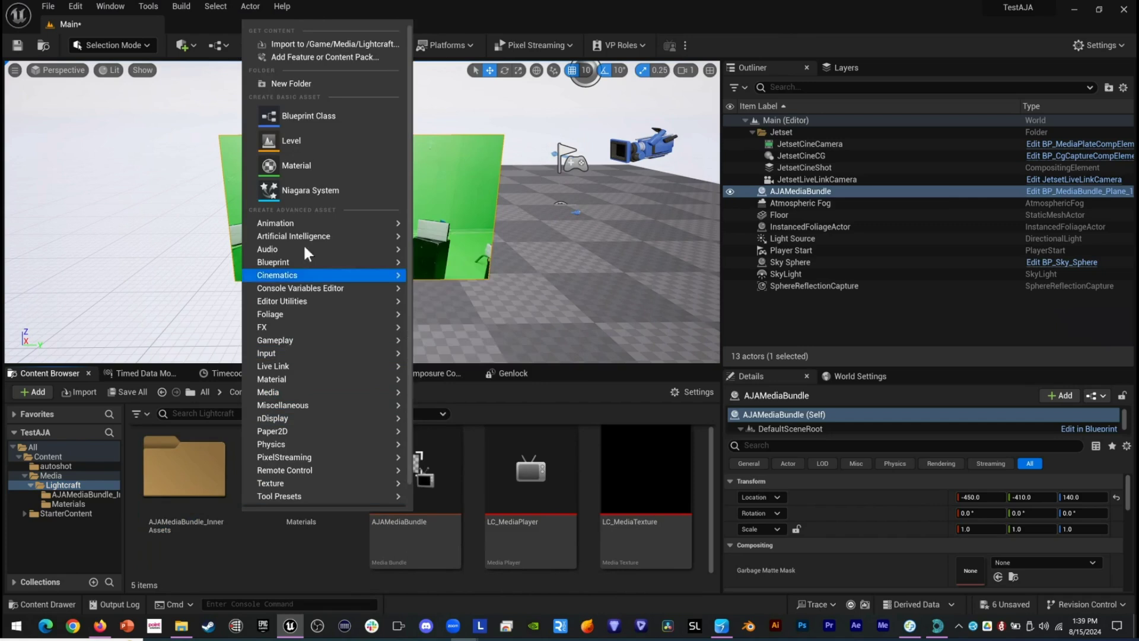
left_click(316, 107)
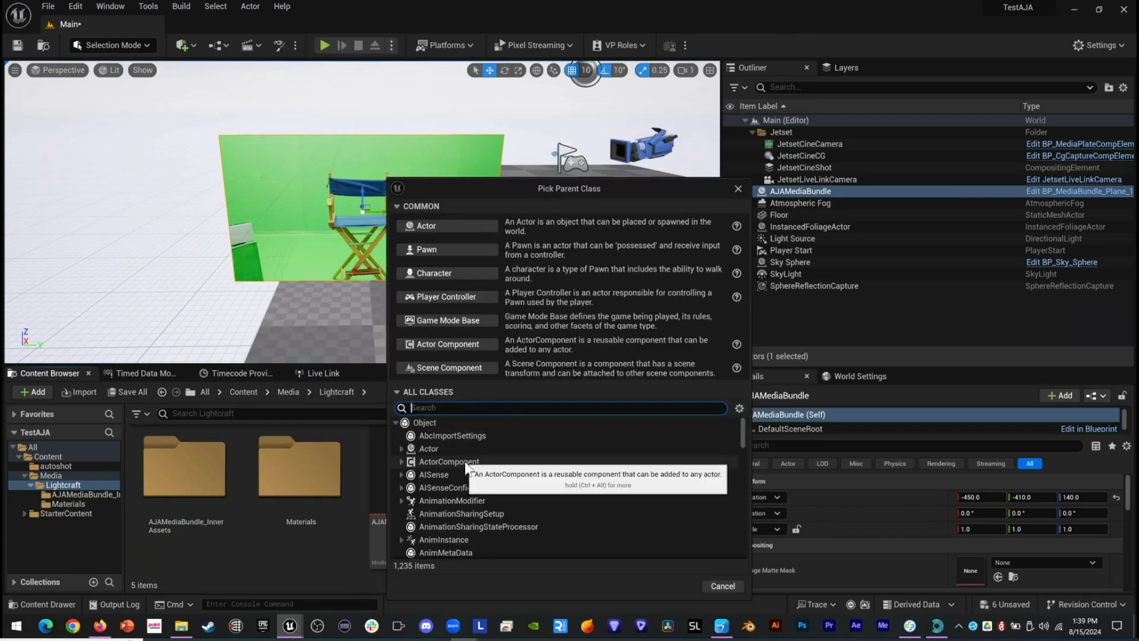
type("AJA")
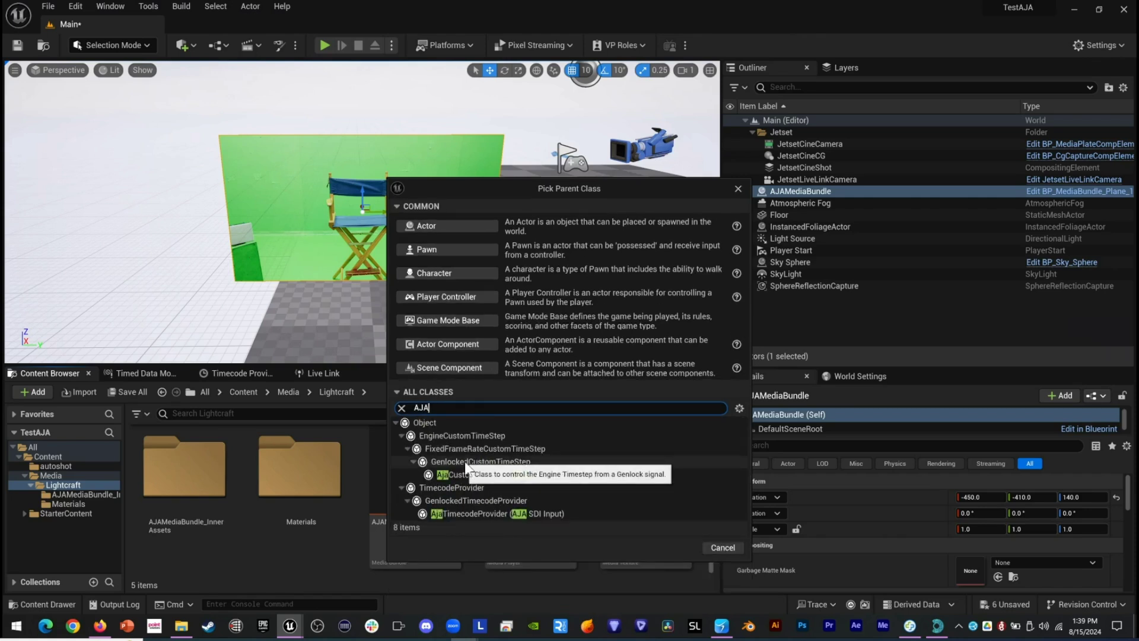
type("Cu")
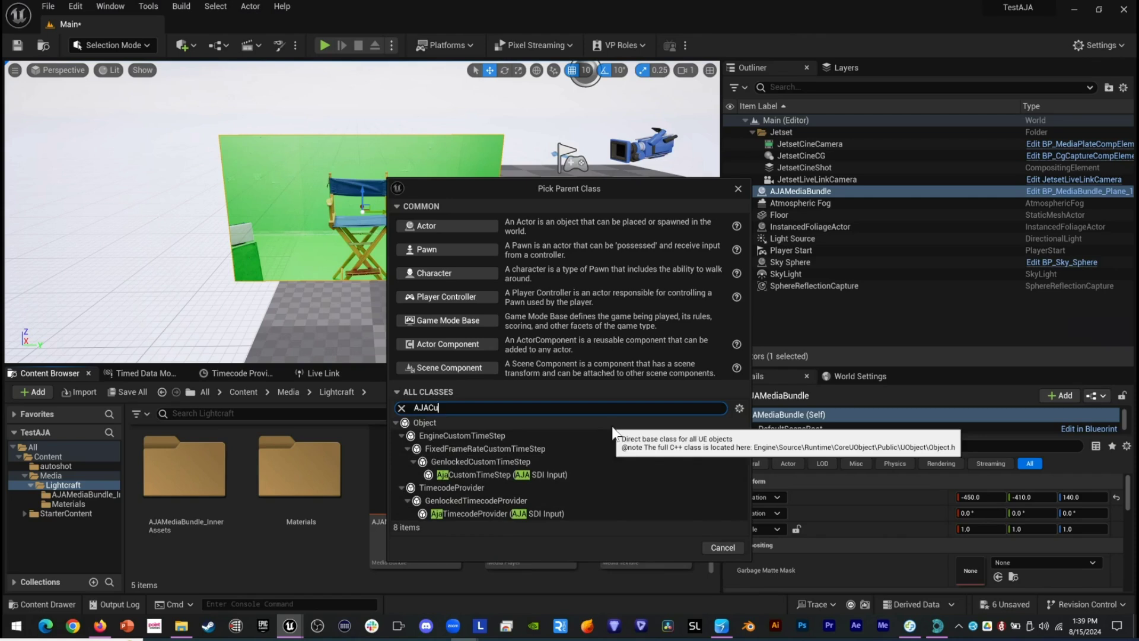
type("s")
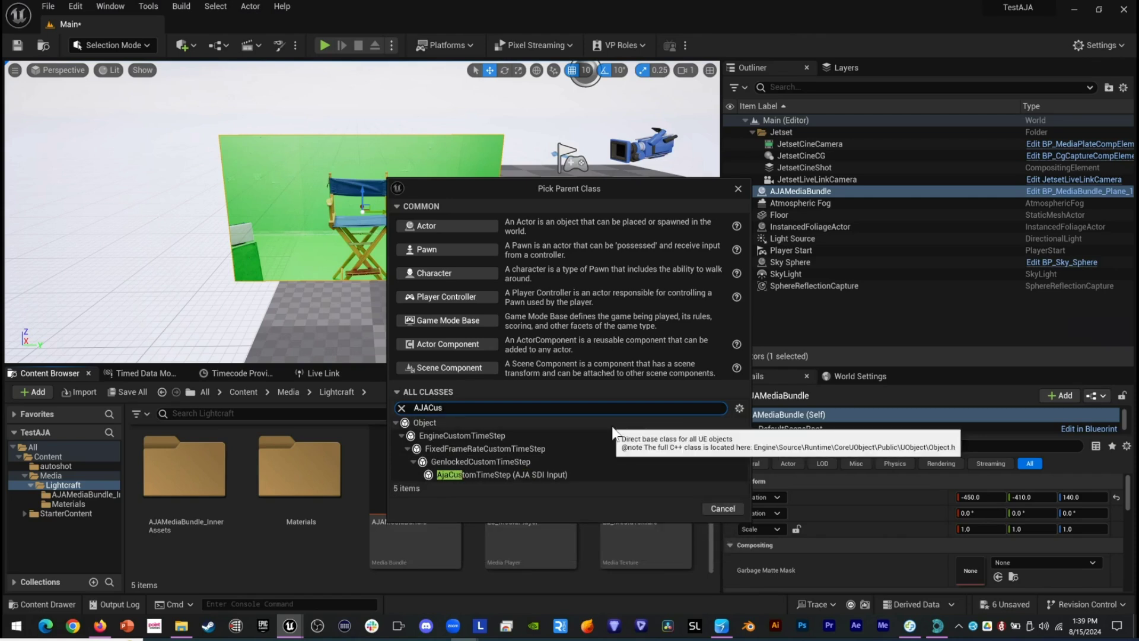
left_click(515, 473)
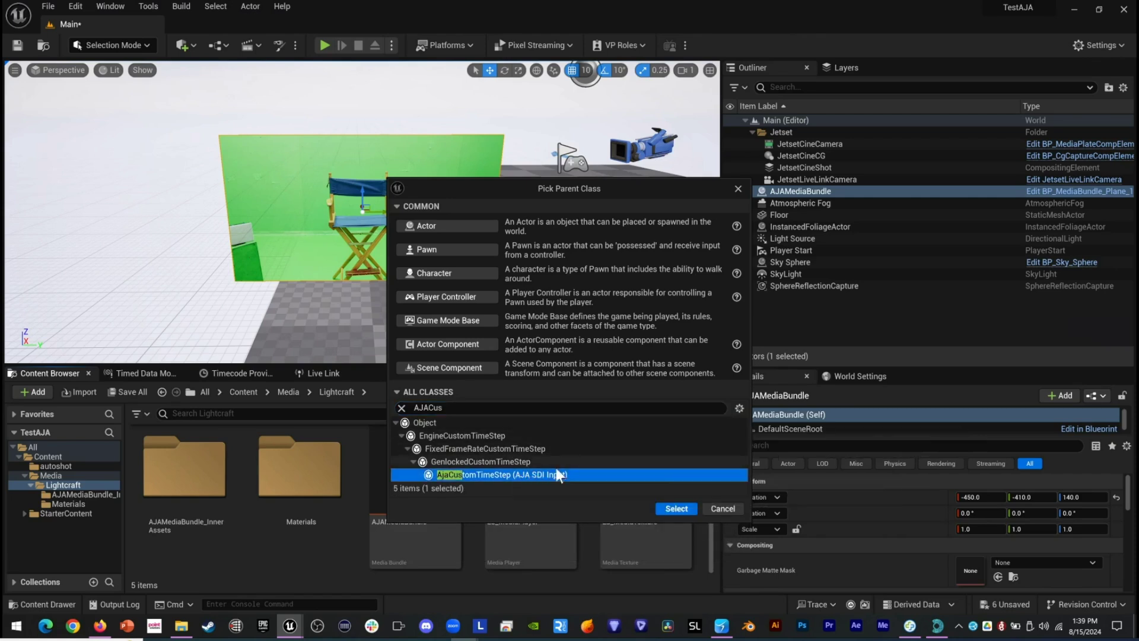
left_click(668, 509)
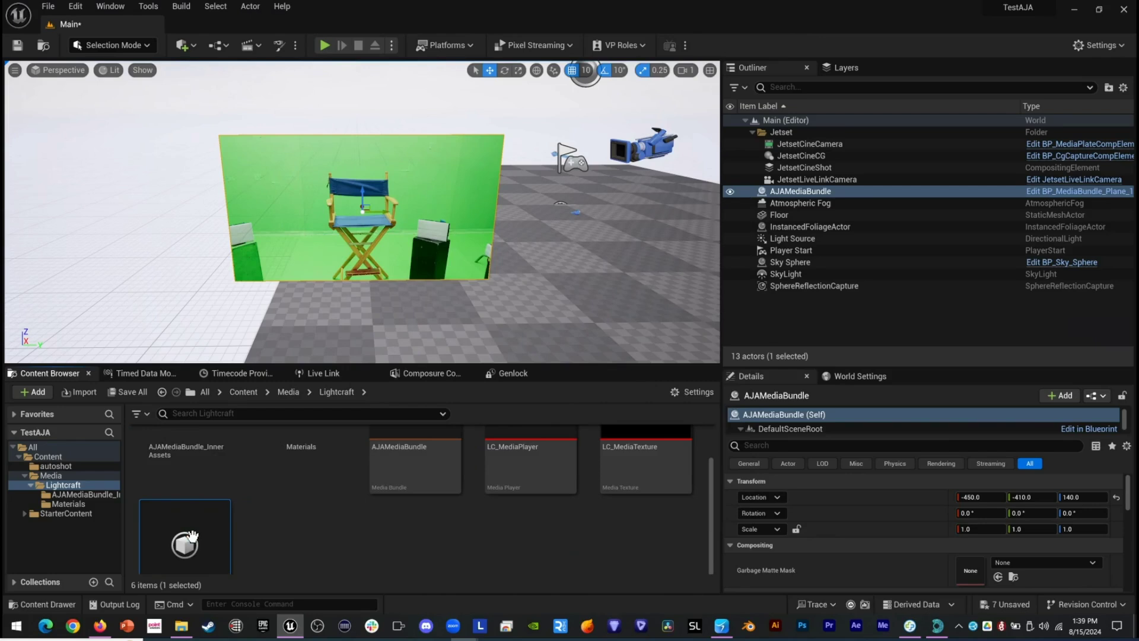
type("AJ")
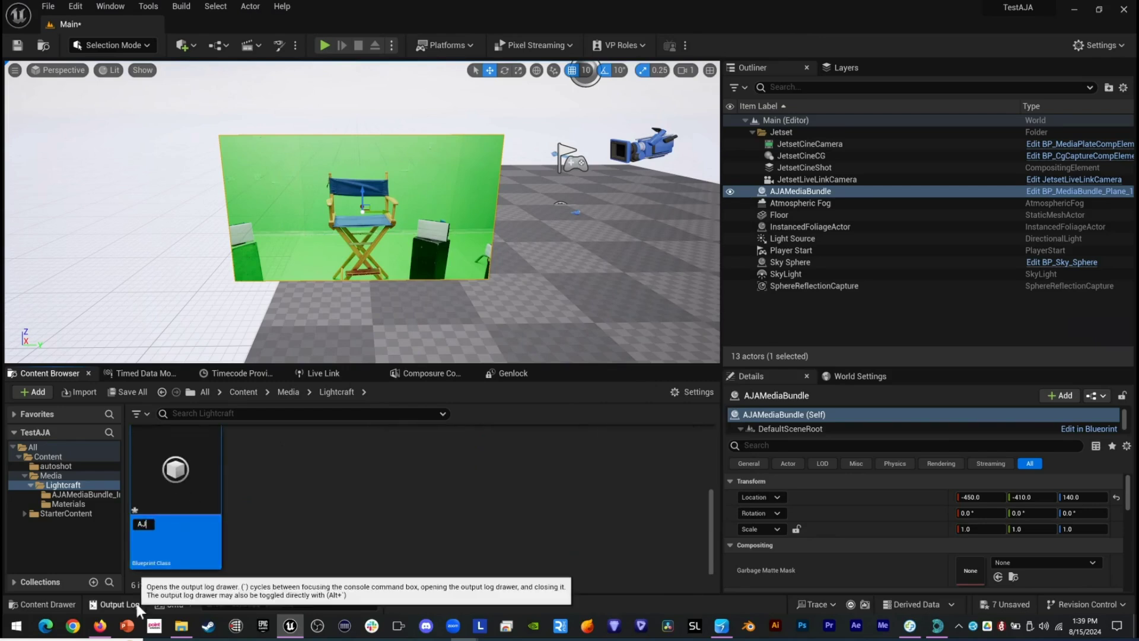
type("A_TimeStep")
key("Return")
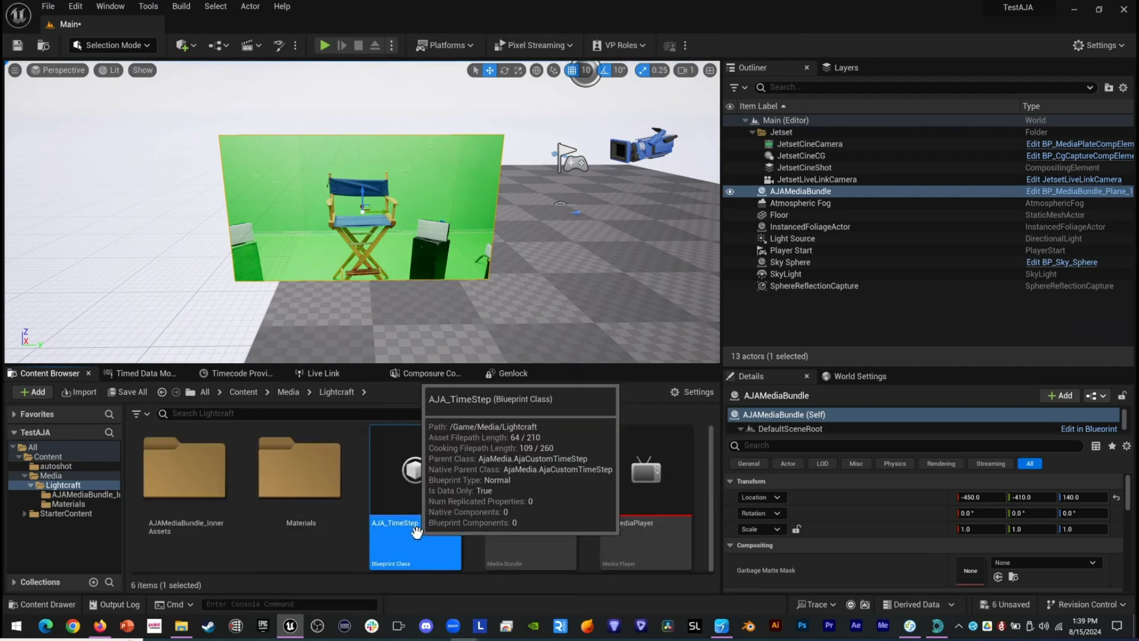
Open AJA_TimeStep and apply the genlock configuration Io4KPlus, Single Link 1, HD 1080 Progressive at 24 fps.
double_click(416, 531)
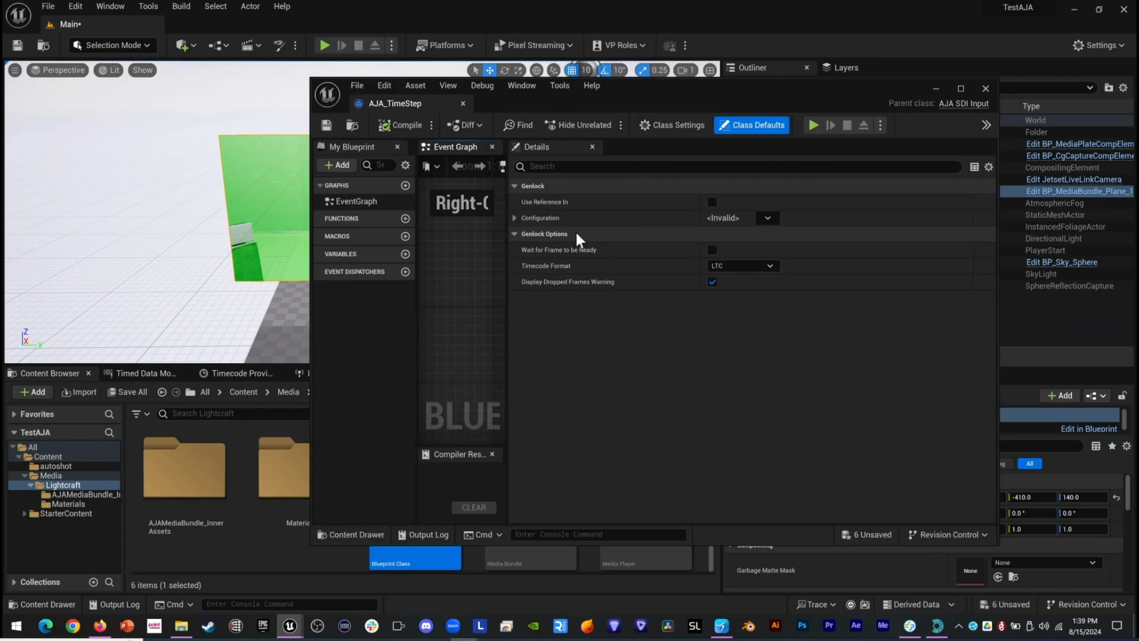
left_click(515, 219)
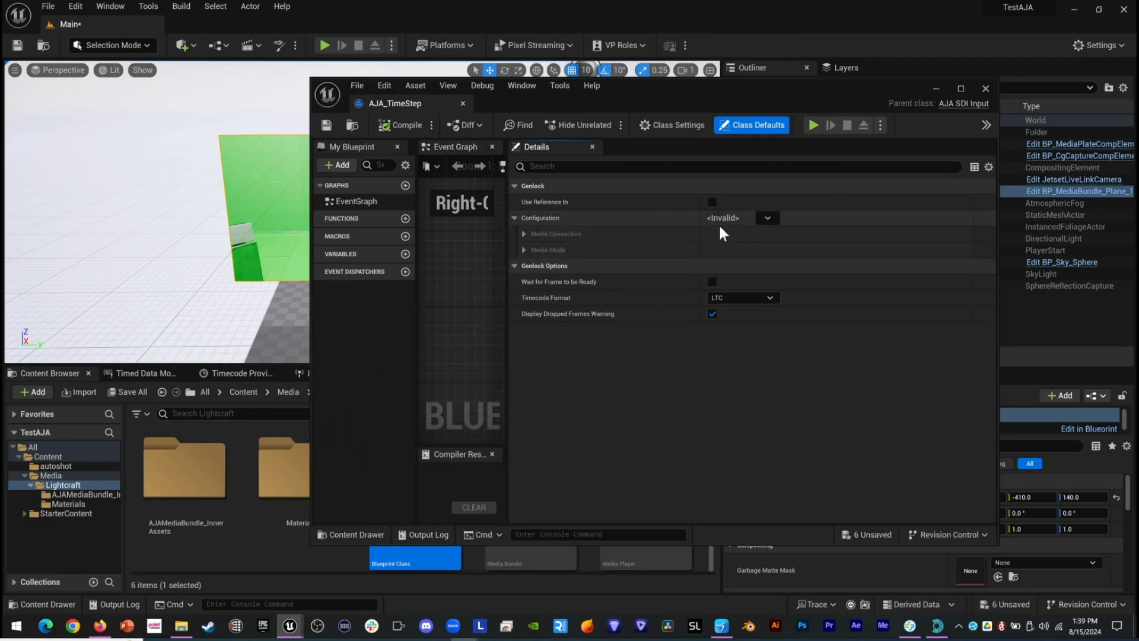
left_click(768, 218)
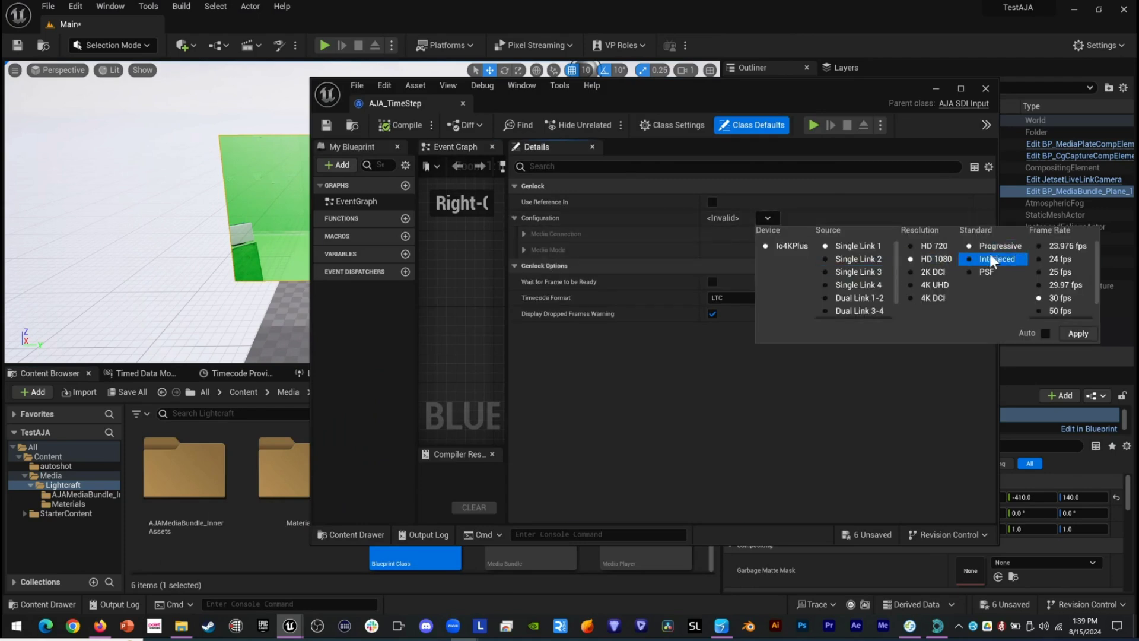
left_click(1058, 261)
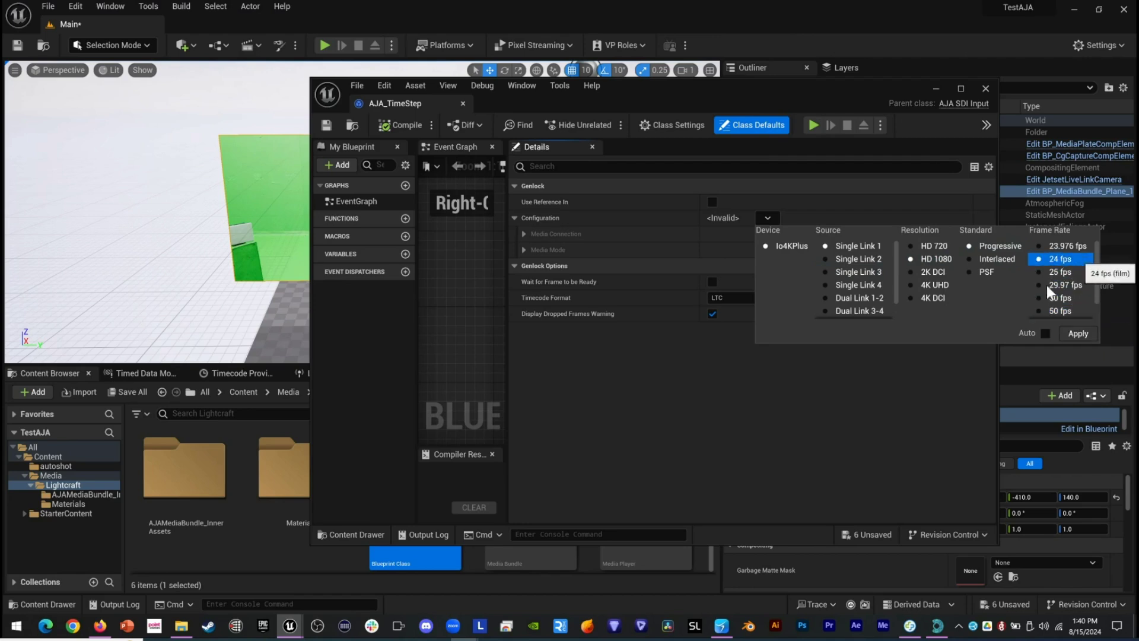
left_click(1078, 334)
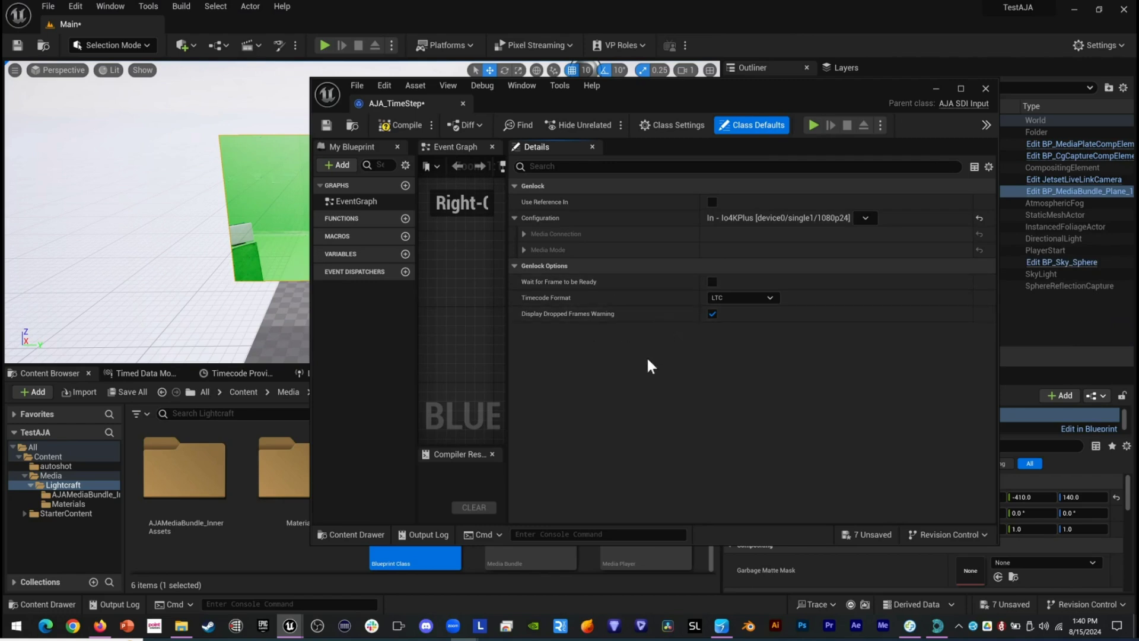
Set AJA_TimeStep's Timecode Format to VITC, then compile, save and close the blueprint.
left_click(770, 298)
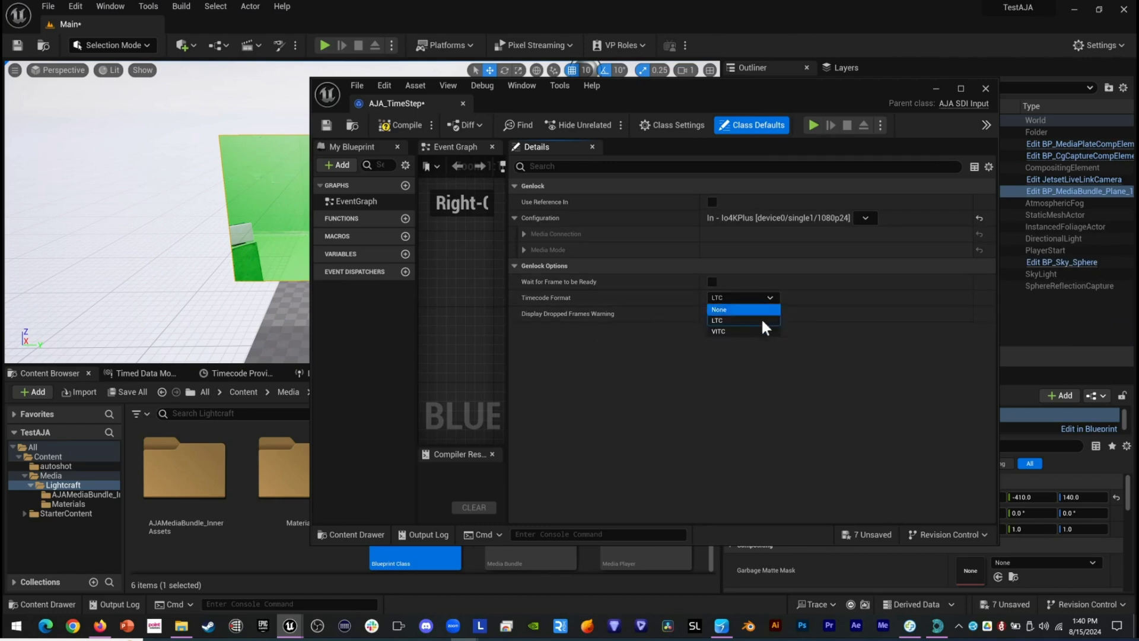
left_click(754, 330)
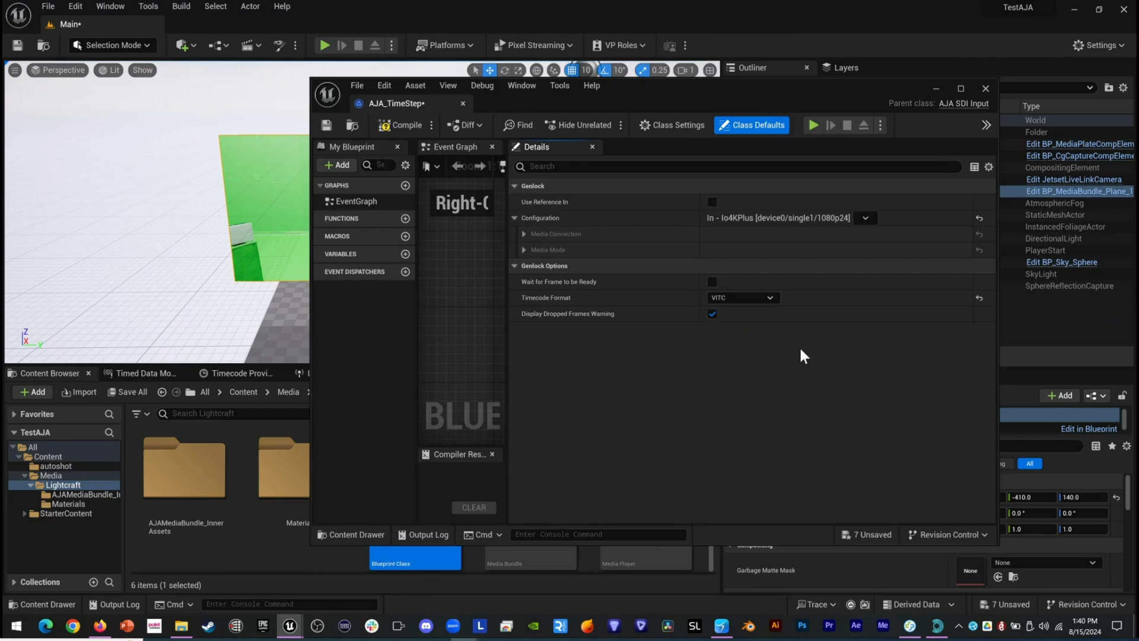
left_click(406, 126)
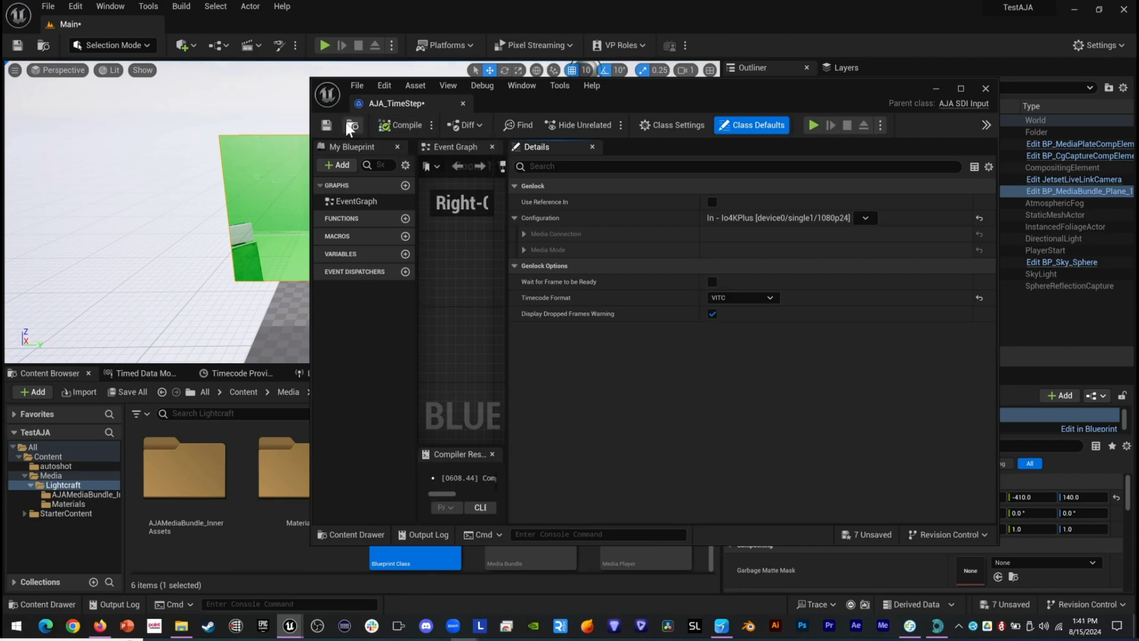
left_click(327, 125)
left_click(986, 89)
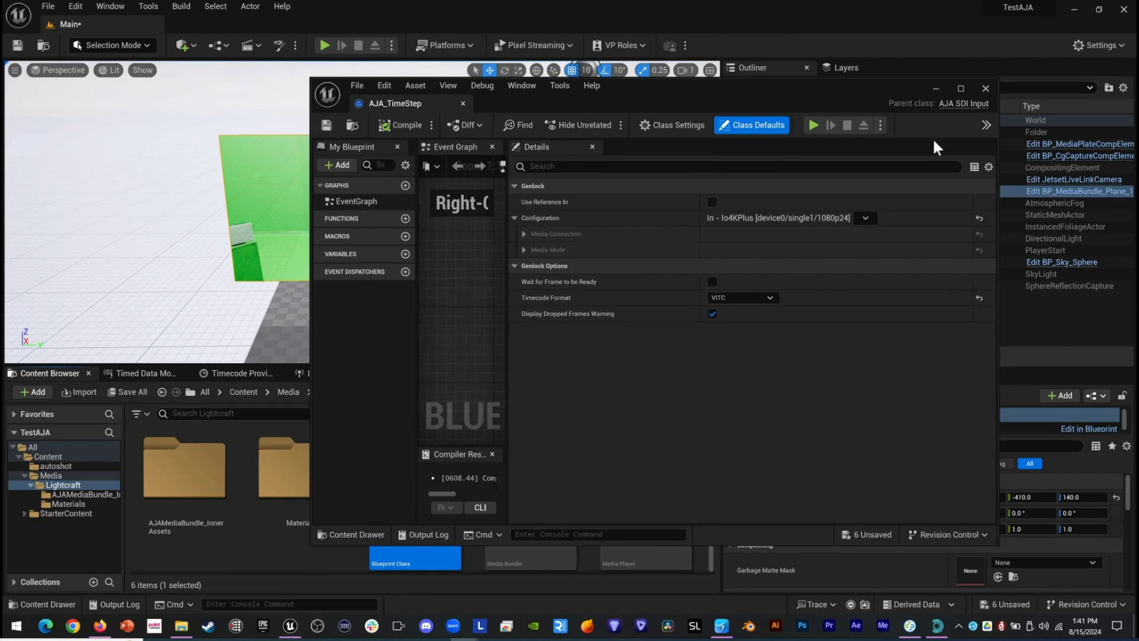
Open the project settings from the Timed Data Monitor's Genlock section and set Custom TimeStep to AJA_TimeStep.
left_click(512, 373)
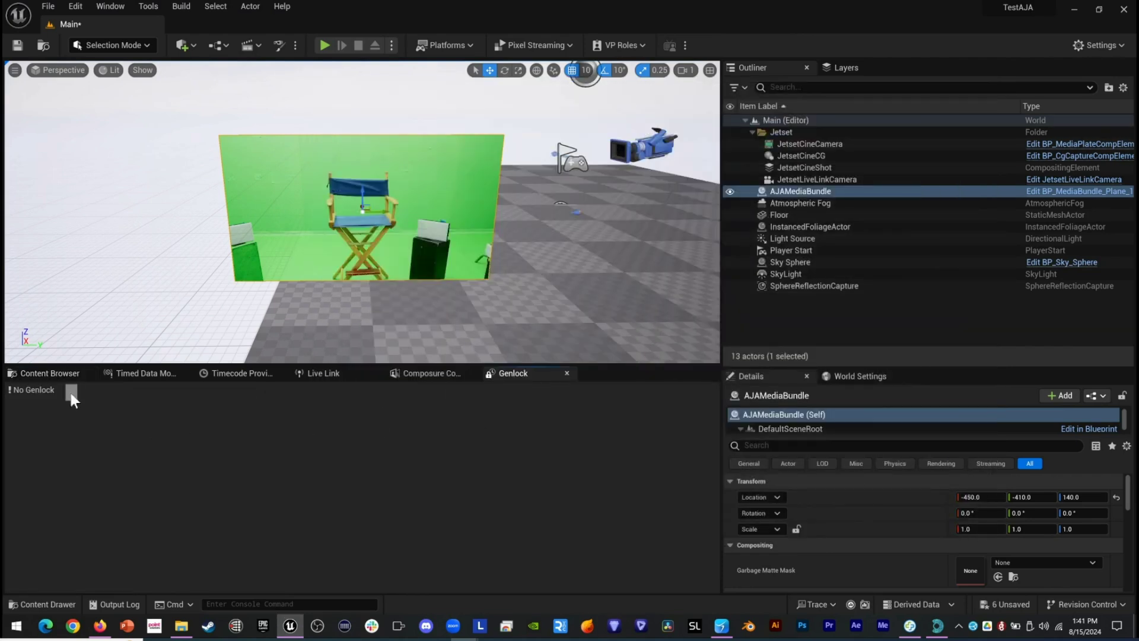
left_click(143, 374)
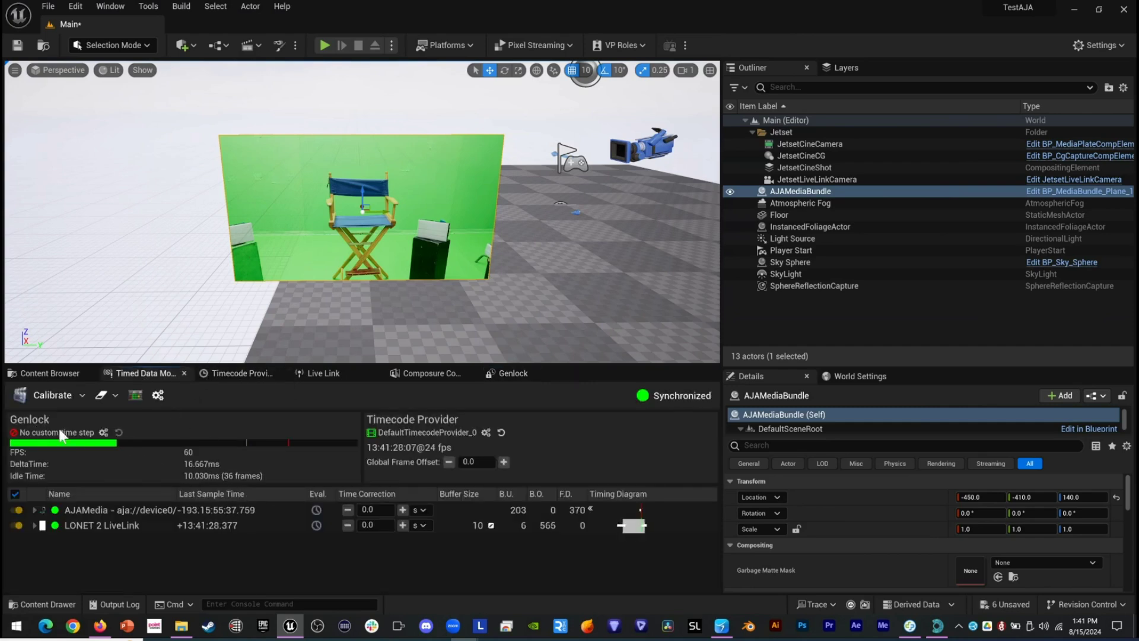
left_click(104, 432)
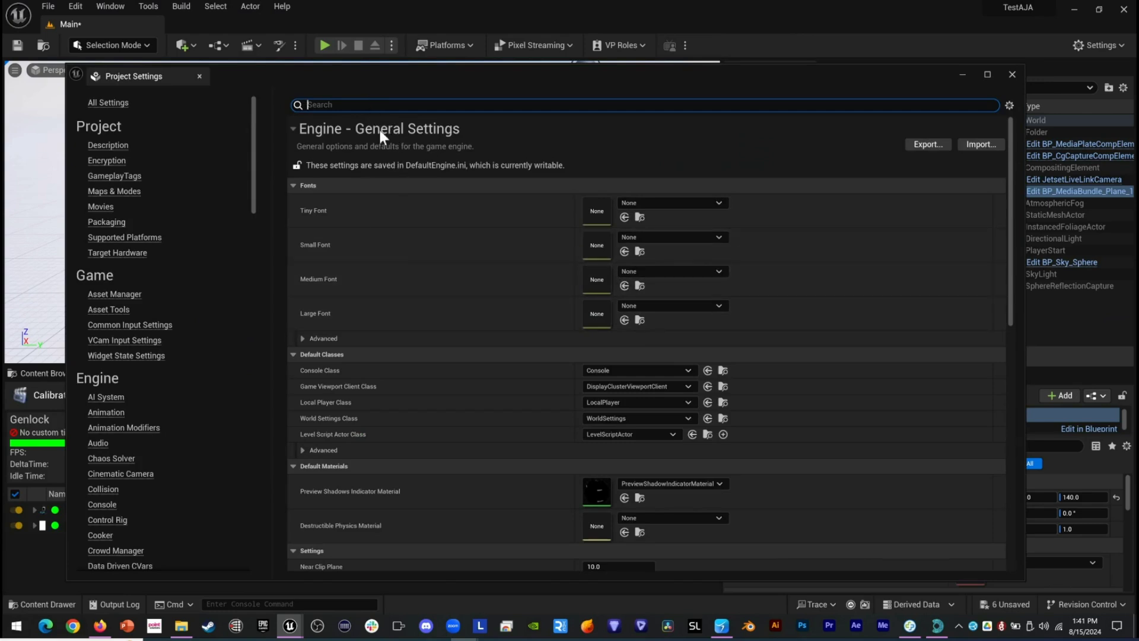
type("timestep")
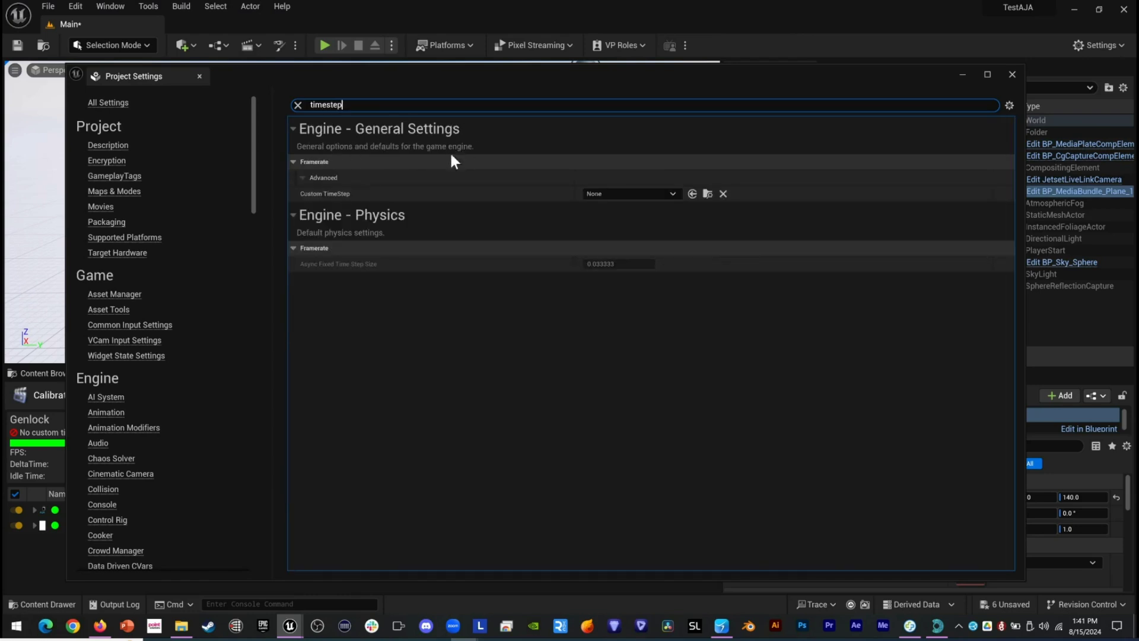
left_click(674, 194)
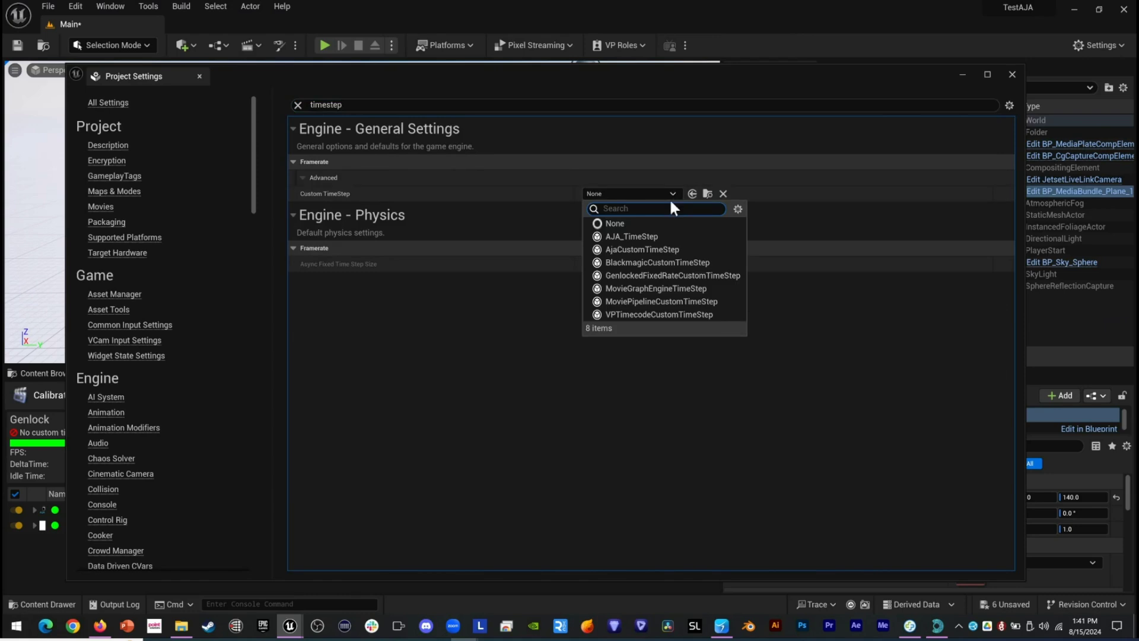
left_click(645, 237)
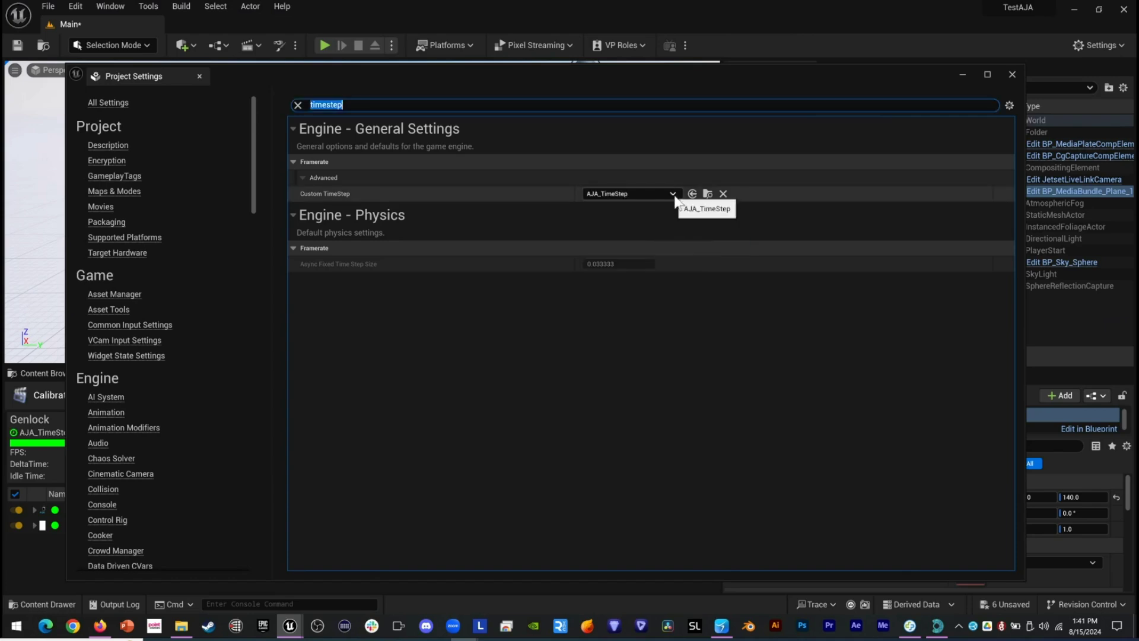
Reselect AJA_TimeStep as the Custom TimeStep, move the project settings aside to check the Genlock readout, and close them.
left_click(673, 195)
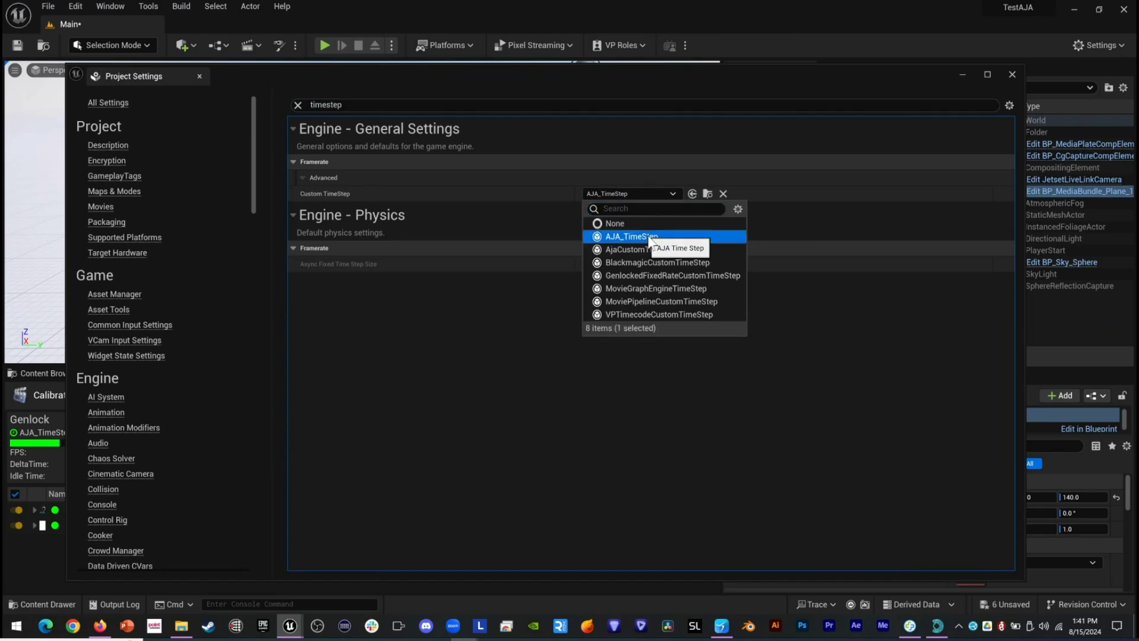
left_click(648, 236)
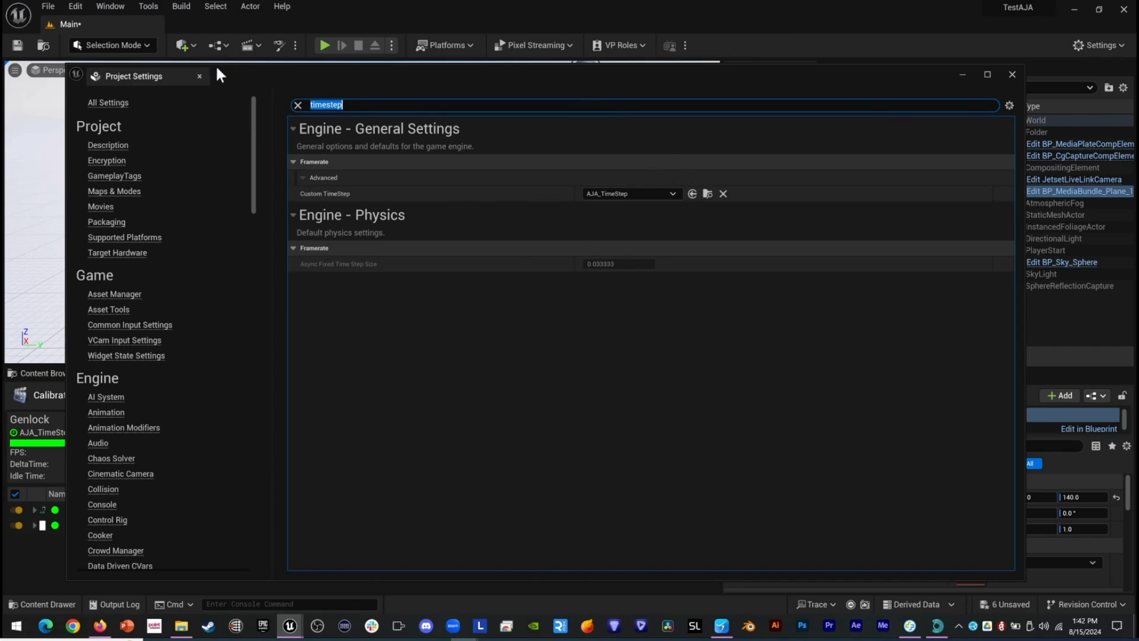
left_click_drag(249, 86, 522, 71)
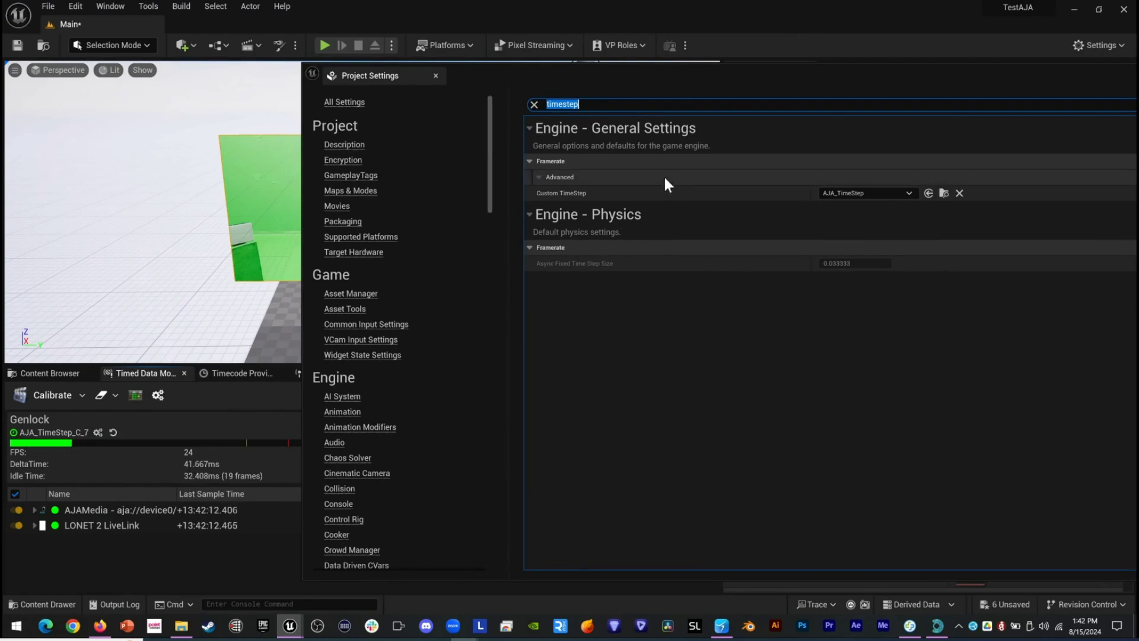
left_click_drag(866, 76, 603, 78)
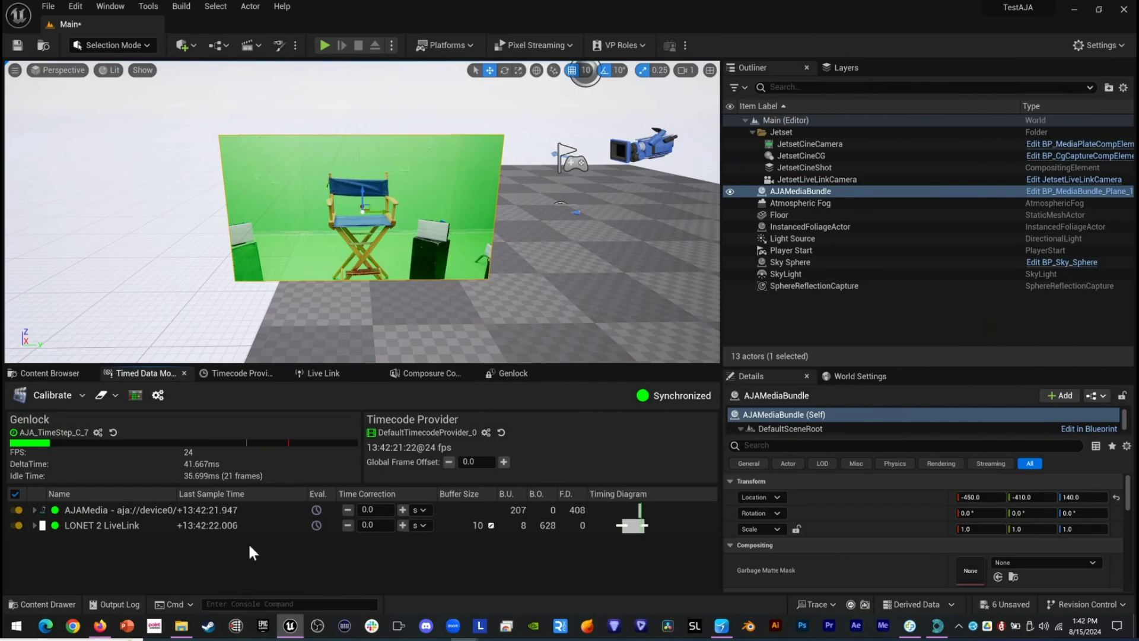
Create a Blueprint Class named AJA_Timecode in the Lightcraft folder with AjaTimecodeProvider (AJA SDI Input) as its parent class.
left_click(41, 373)
scroll(427, 537, "down", 2)
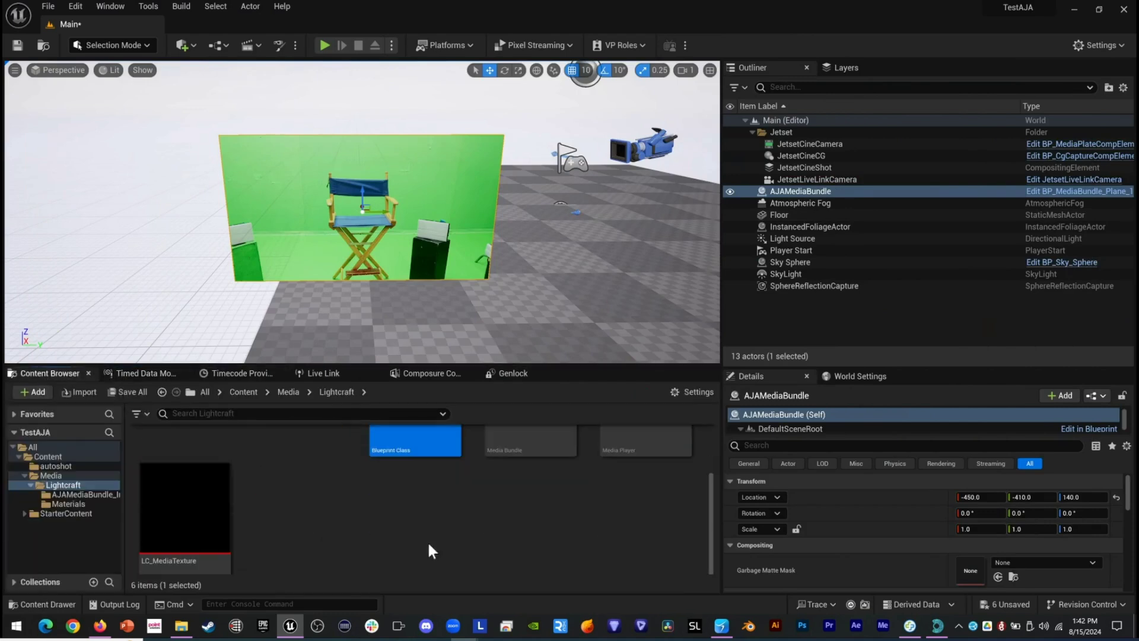
scroll(339, 522, "up", 1)
scroll(318, 508, "down", 1)
left_click(321, 520)
right_click(326, 508)
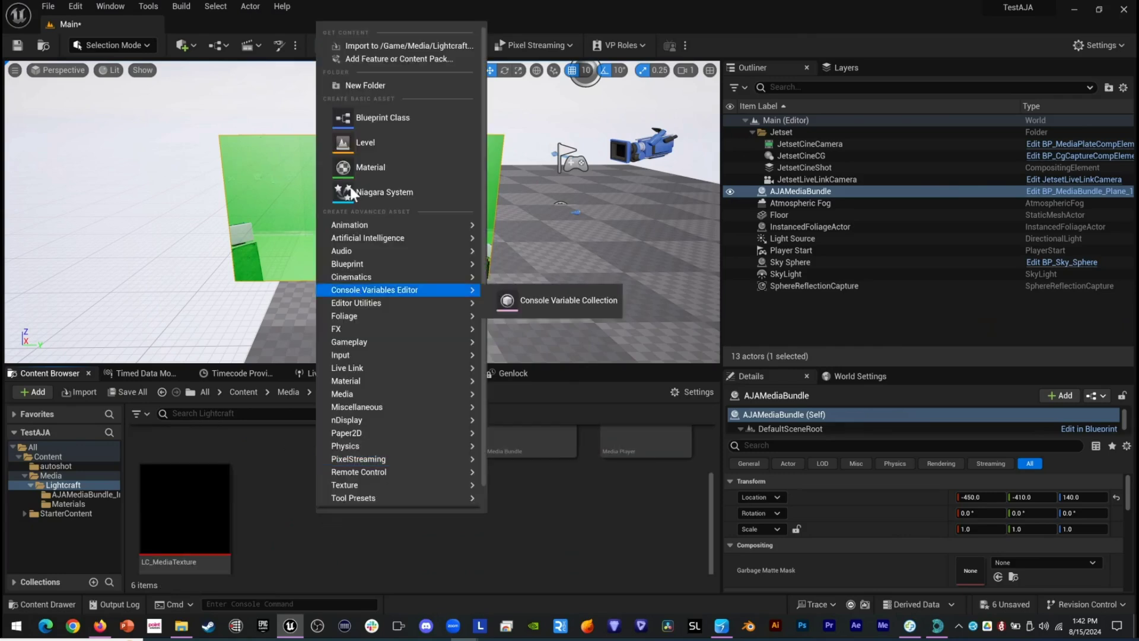
left_click(375, 115)
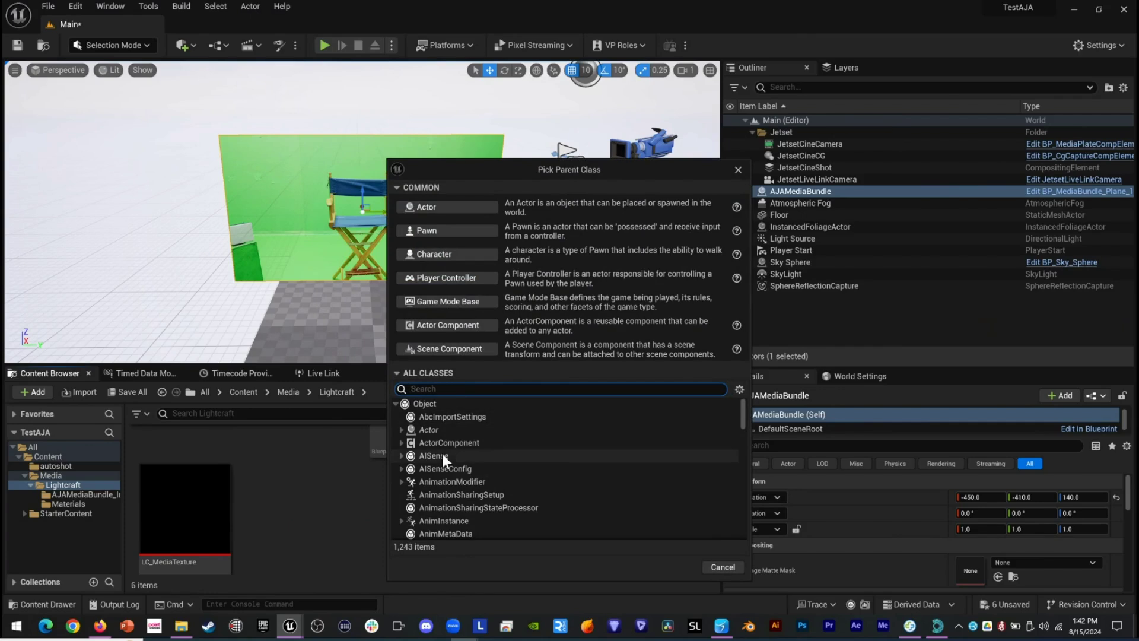
type("AJATime")
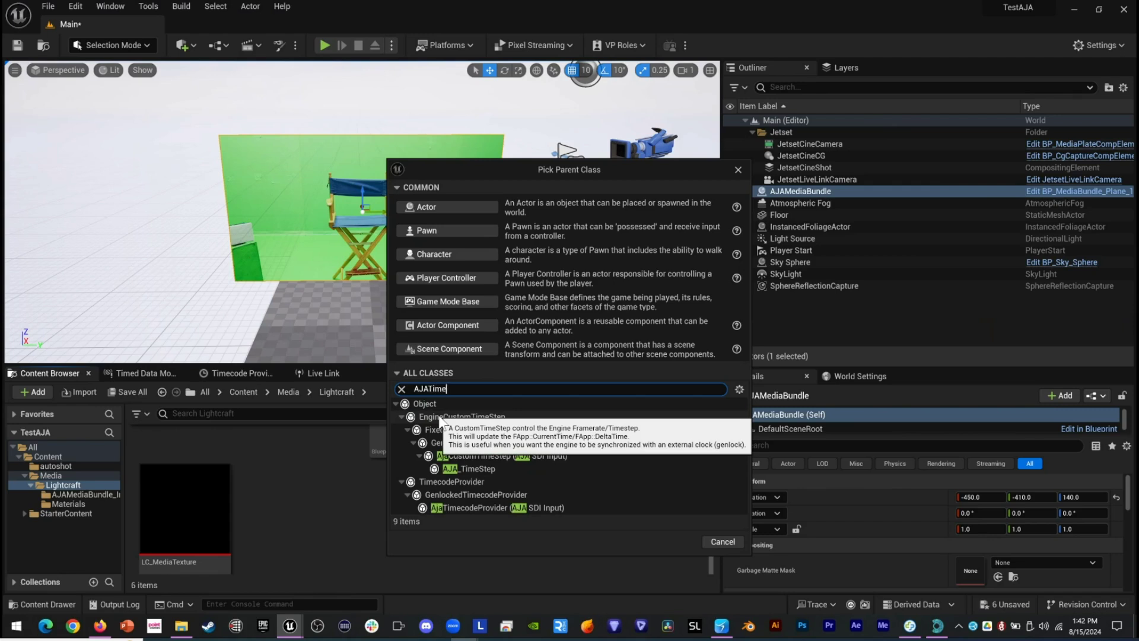
type("code")
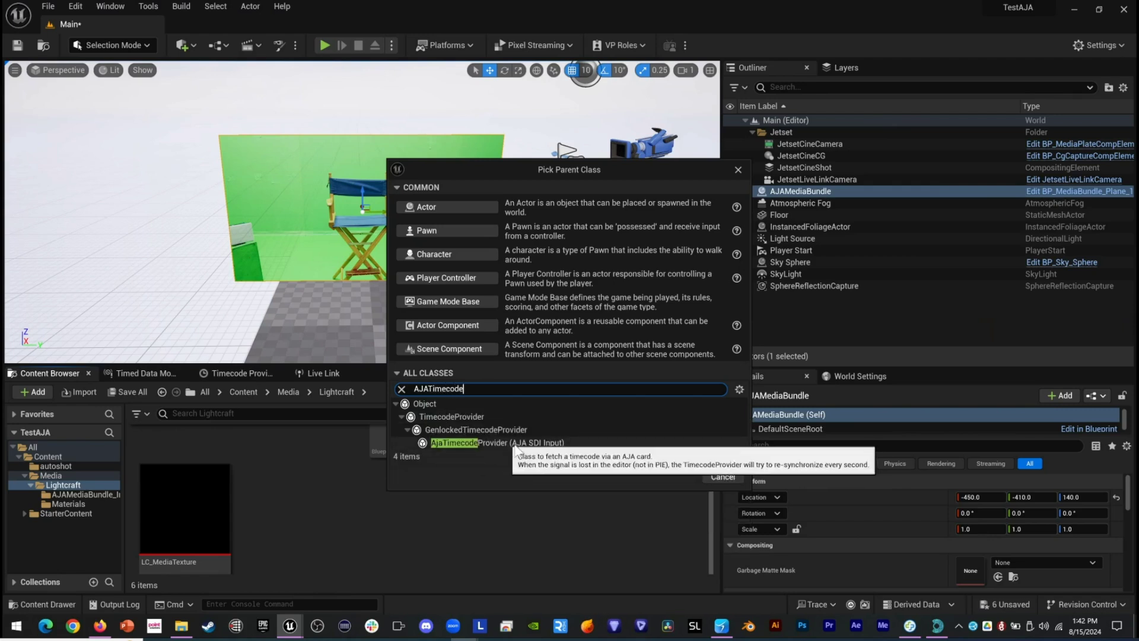
left_click(528, 445)
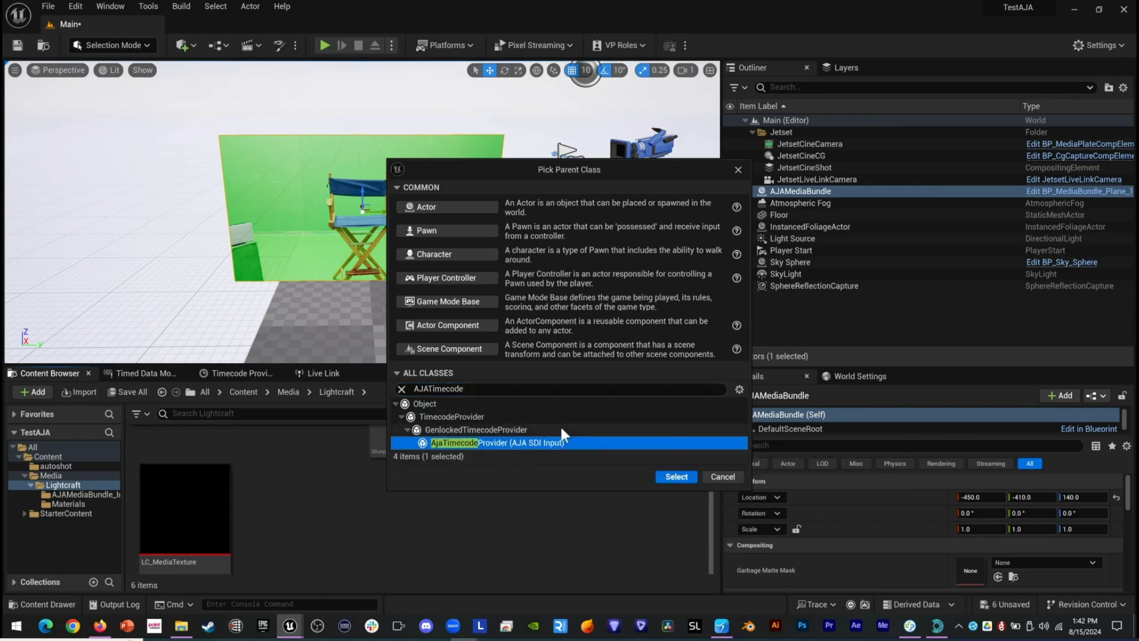
left_click(672, 475)
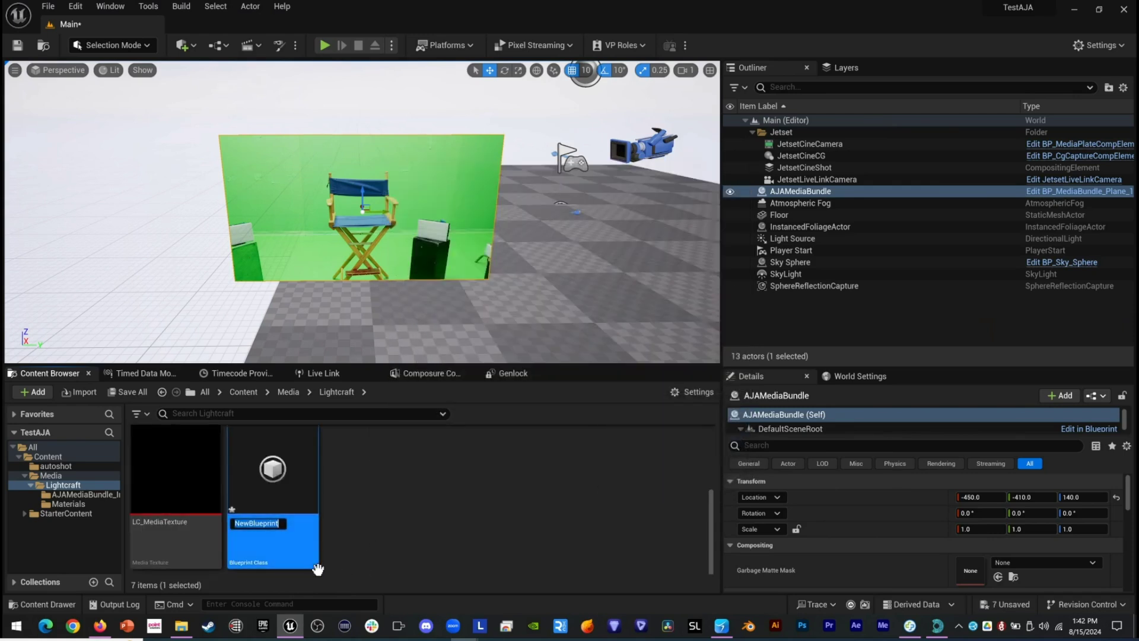
type("AJA_Timecode")
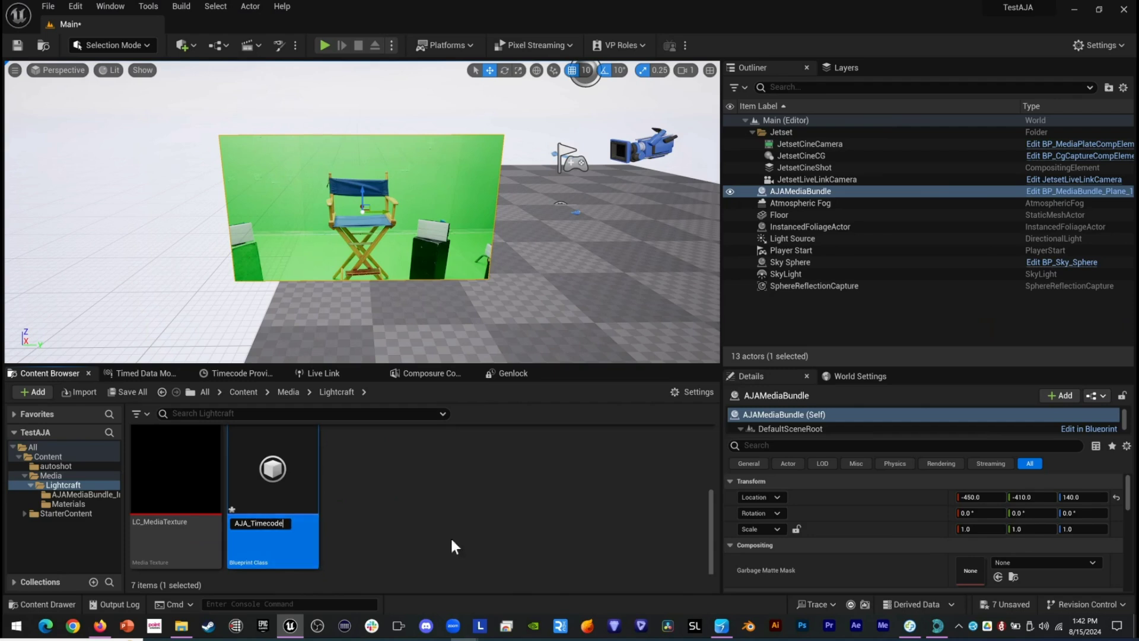
key("Return")
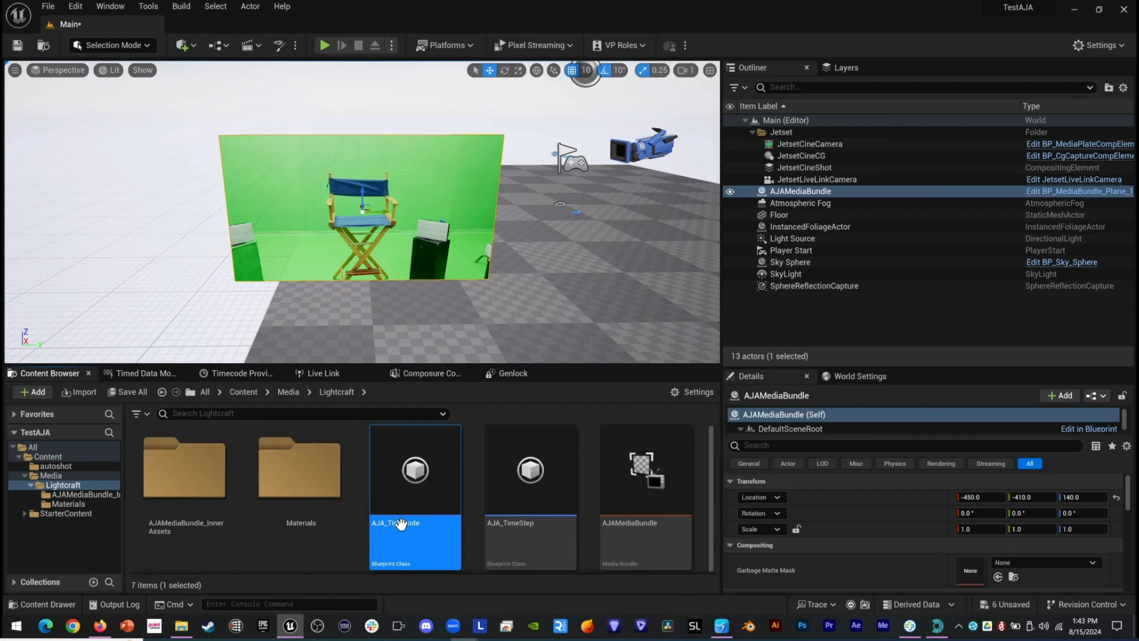
Open AJA_Timecode and apply the timecode configuration Io4KPlus, Single Link 1, HD 1080 Progressive, 24 fps, VITC.
double_click(408, 525)
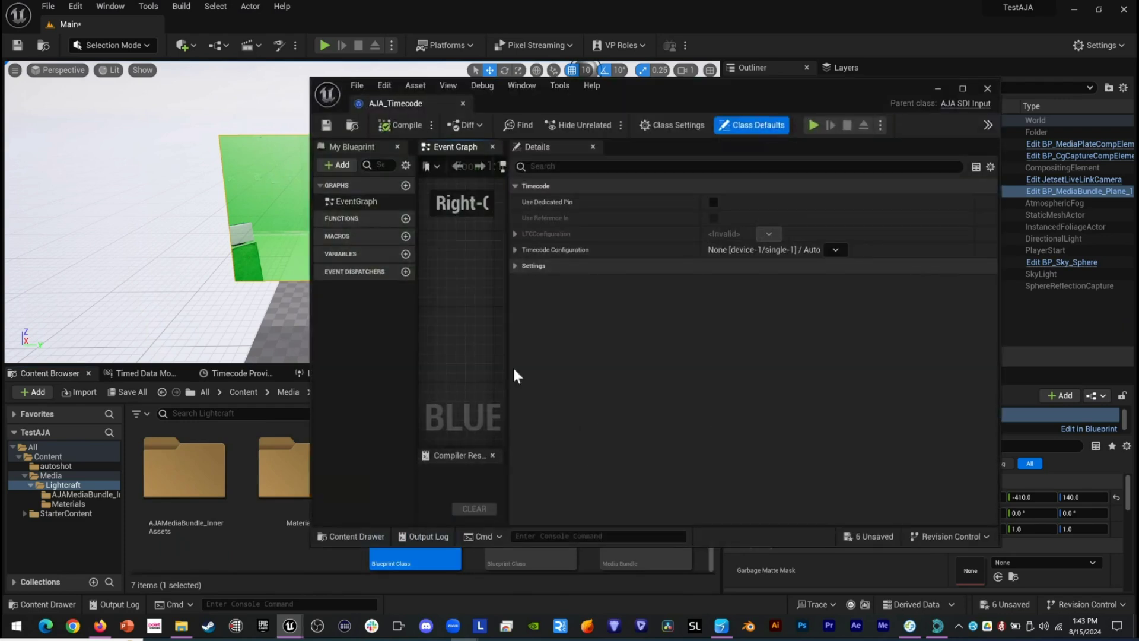
left_click(516, 250)
left_click(515, 234)
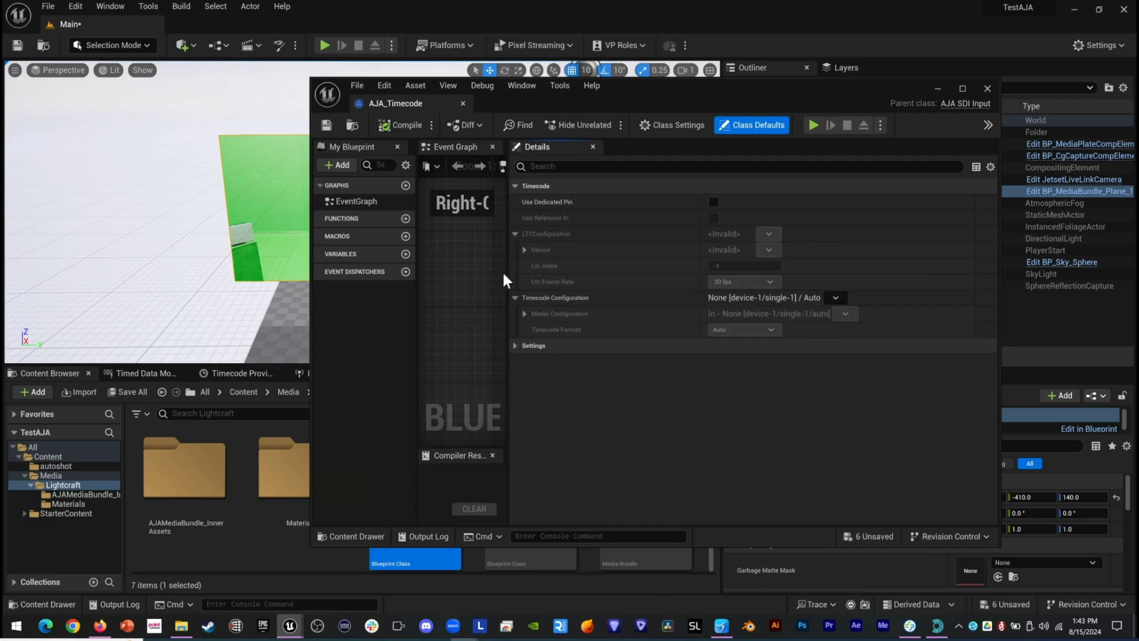
left_click(835, 297)
left_click(912, 413)
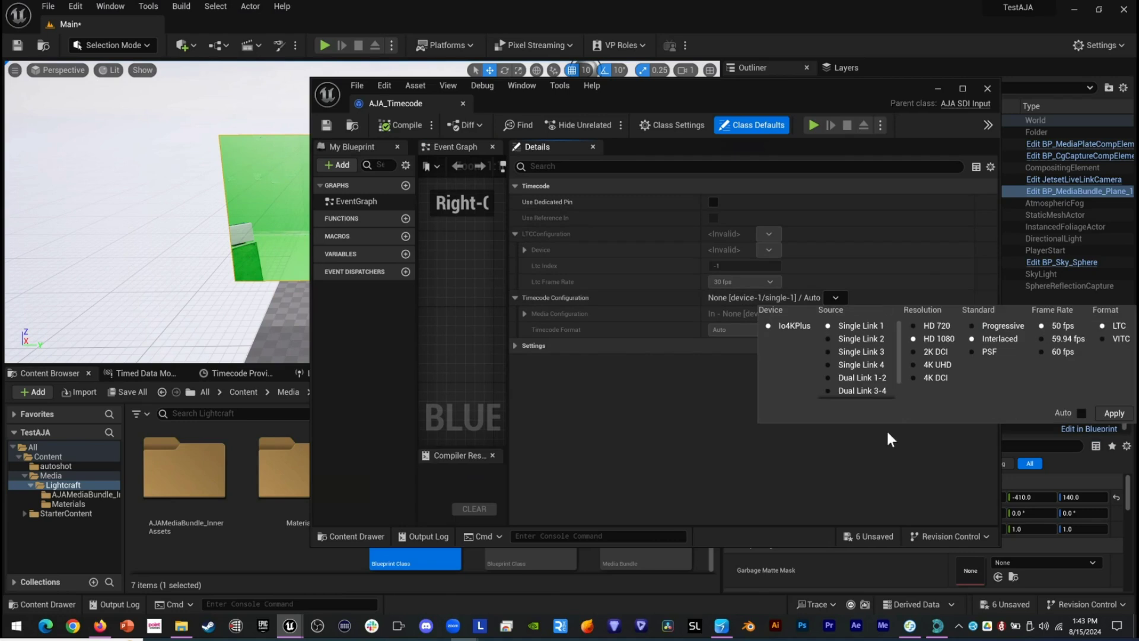
left_click(988, 331)
left_click(1035, 340)
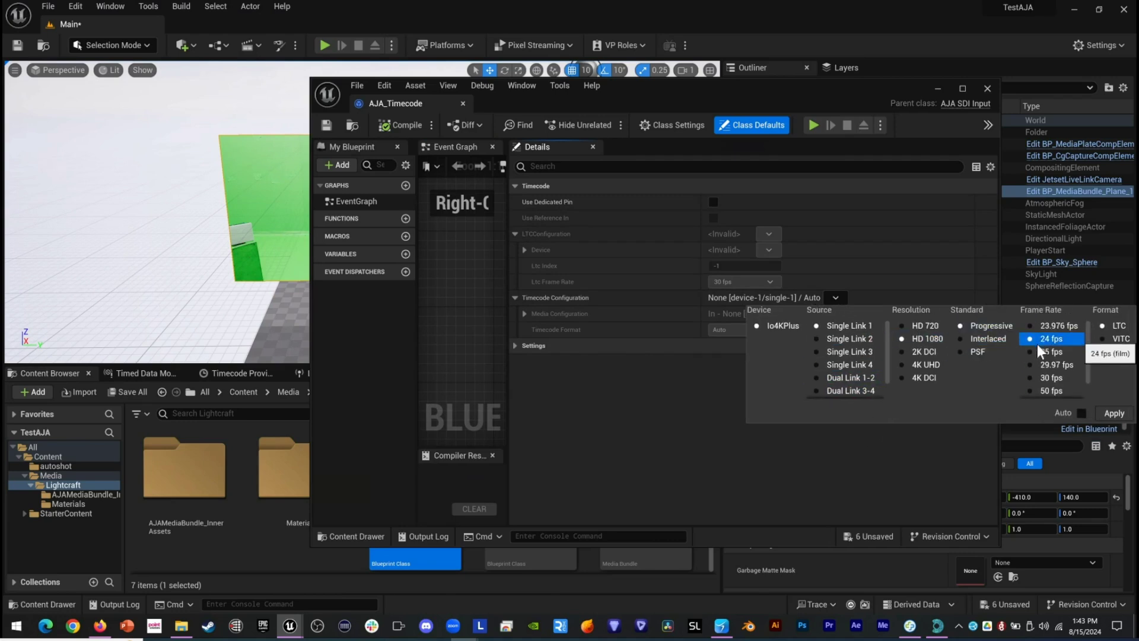
left_click(1105, 339)
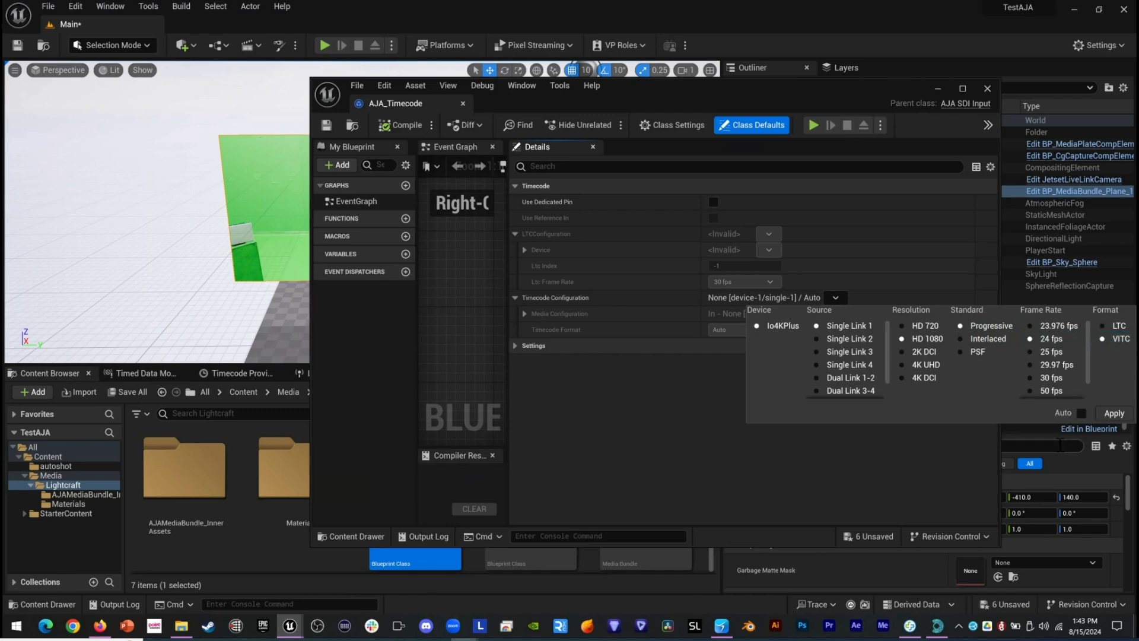
left_click(1107, 415)
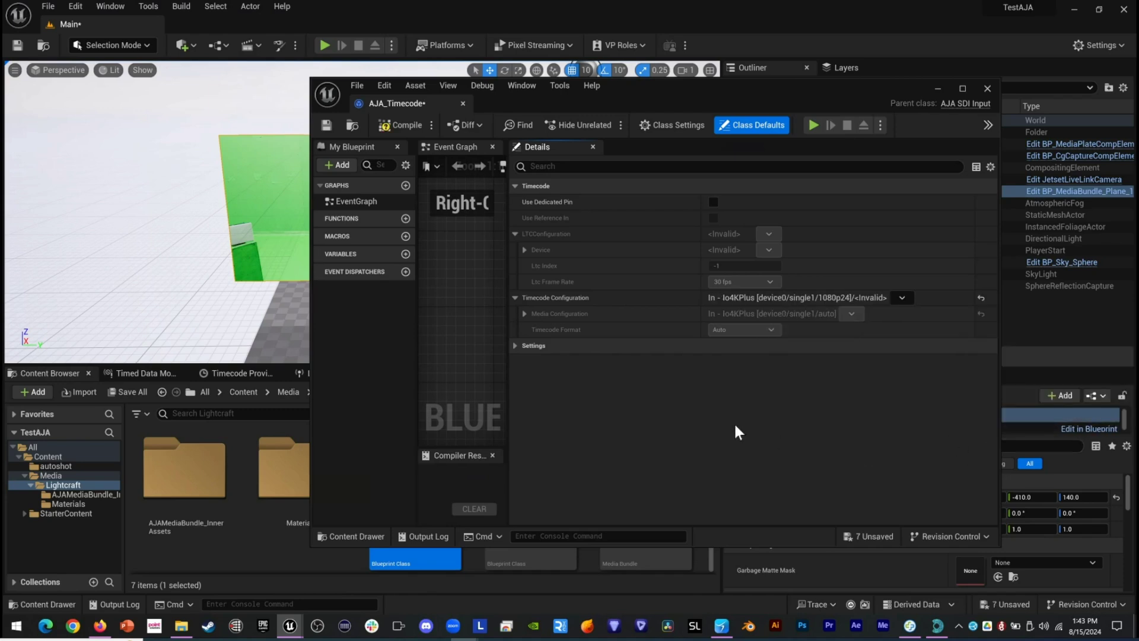
Expand AJA_Timecode's Settings category, then compile, save and close the blueprint.
left_click(524, 347)
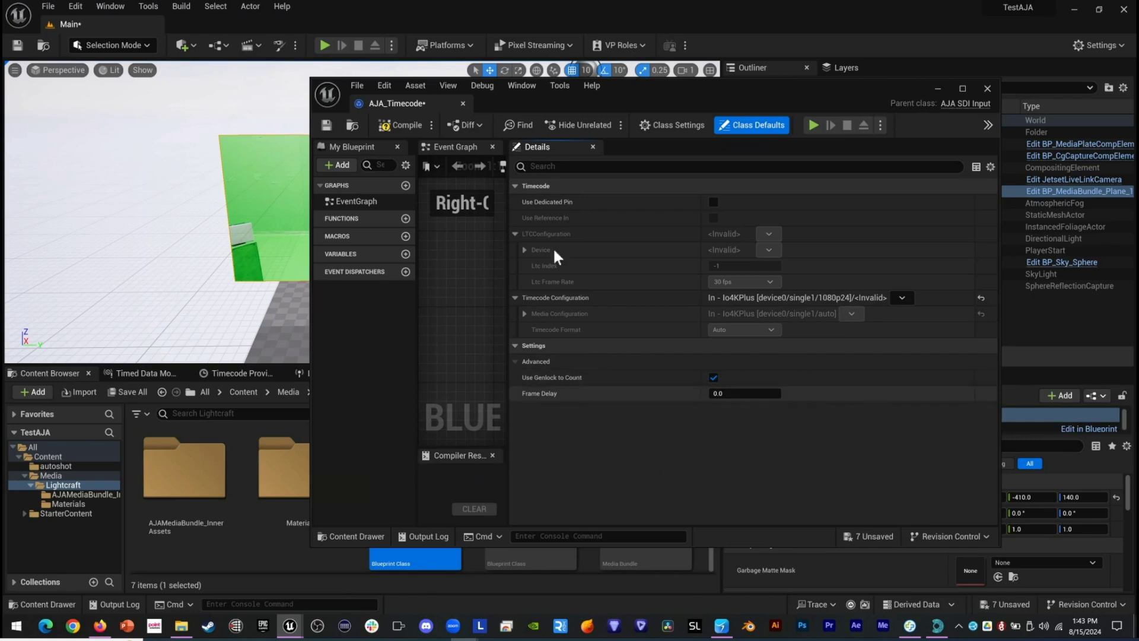
left_click(398, 125)
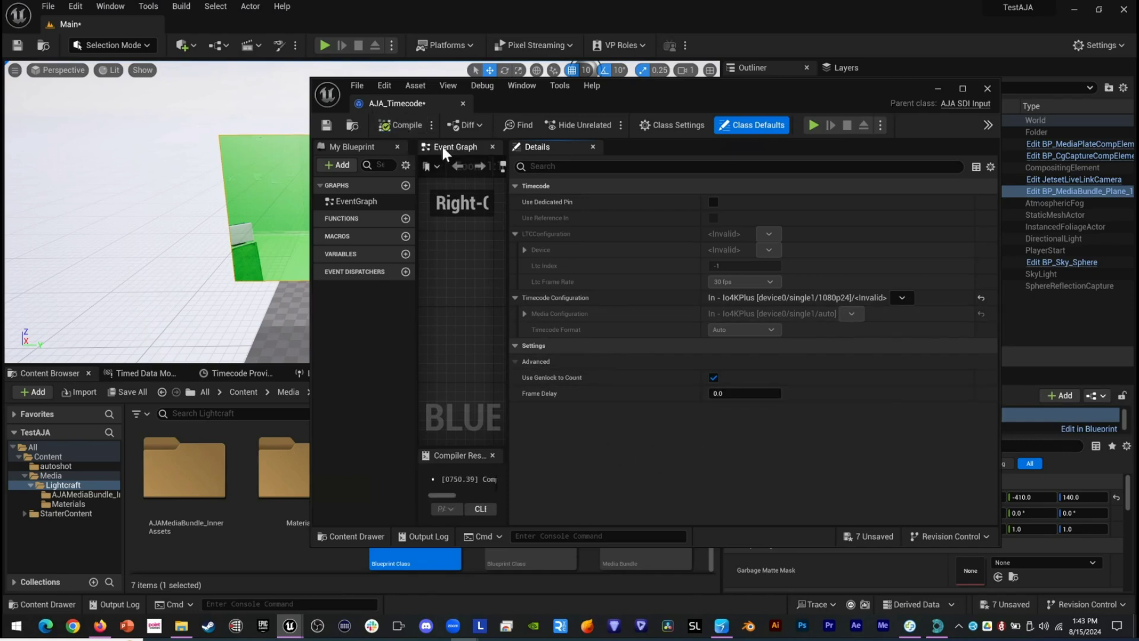
left_click(326, 125)
left_click(987, 88)
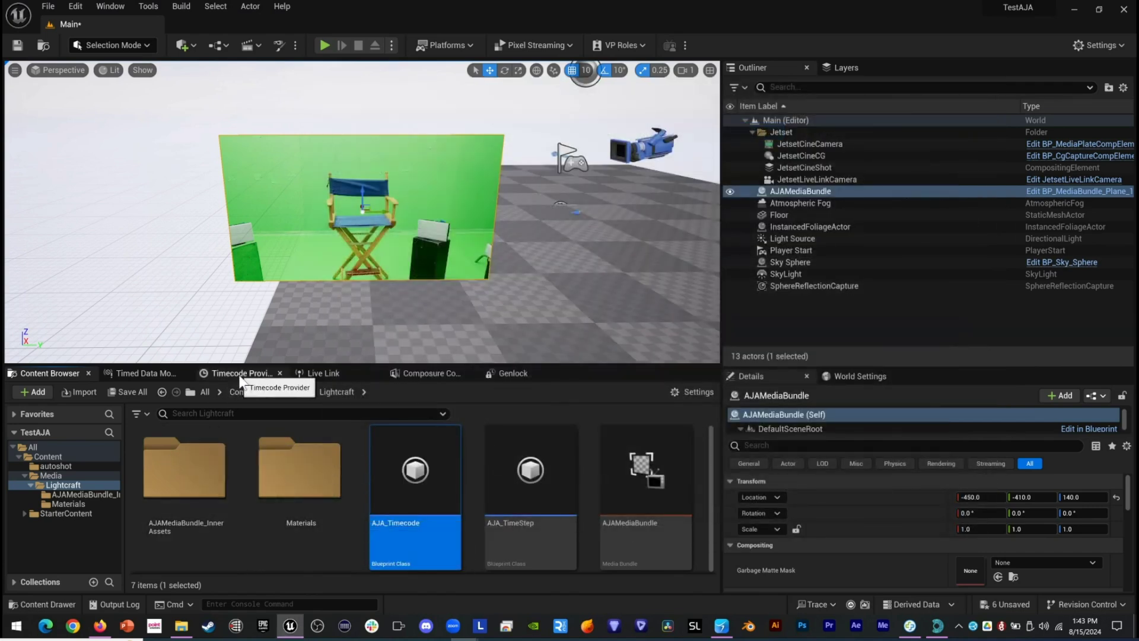
Open the project settings from the Timed Data Monitor's Timecode Provider section and set Timecode Provider to AJA_Timecode.
left_click(136, 371)
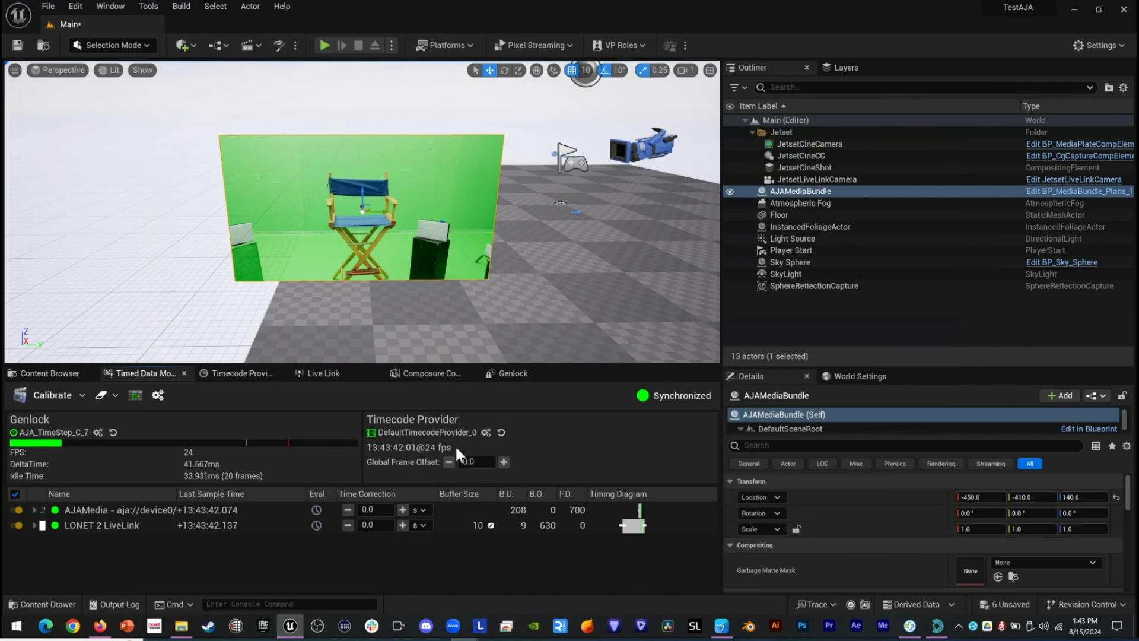
left_click(487, 433)
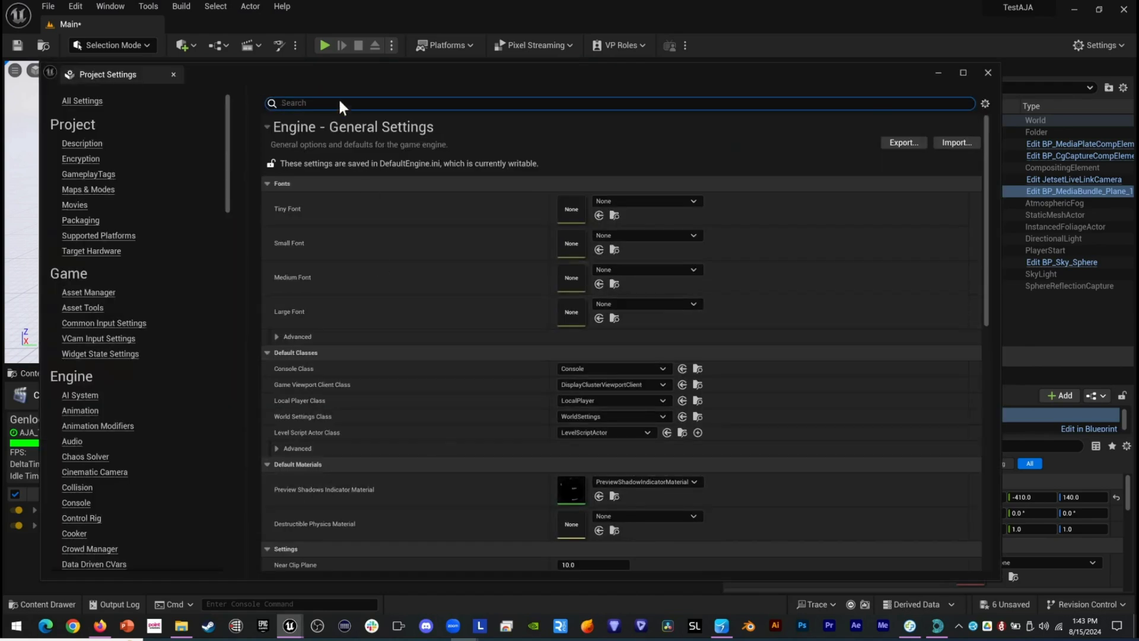
type("timecode")
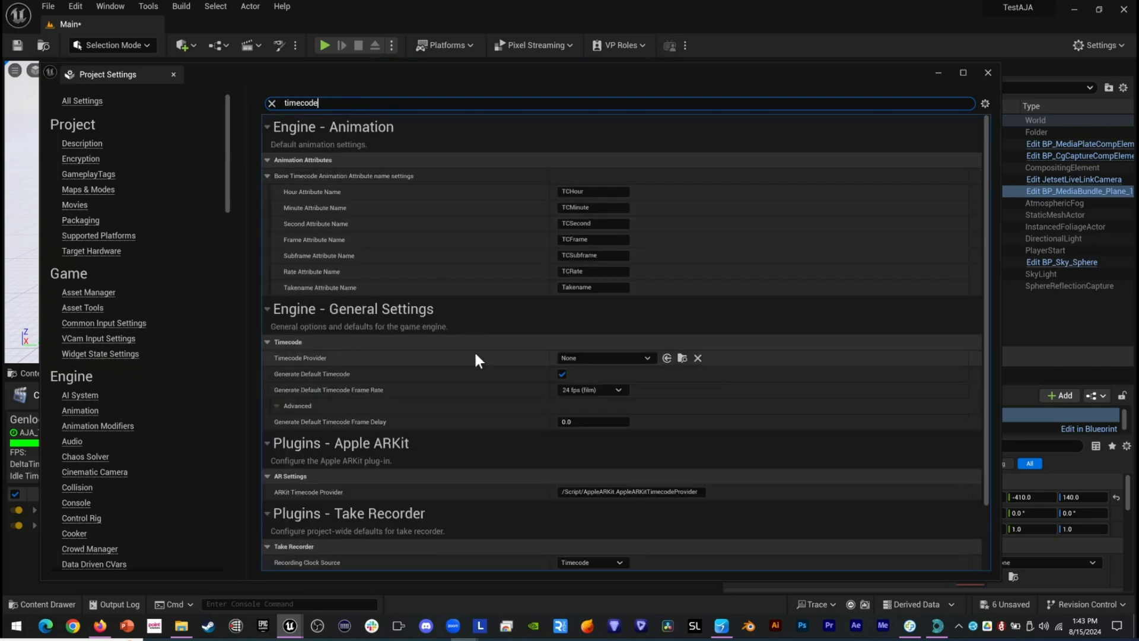
left_click(648, 358)
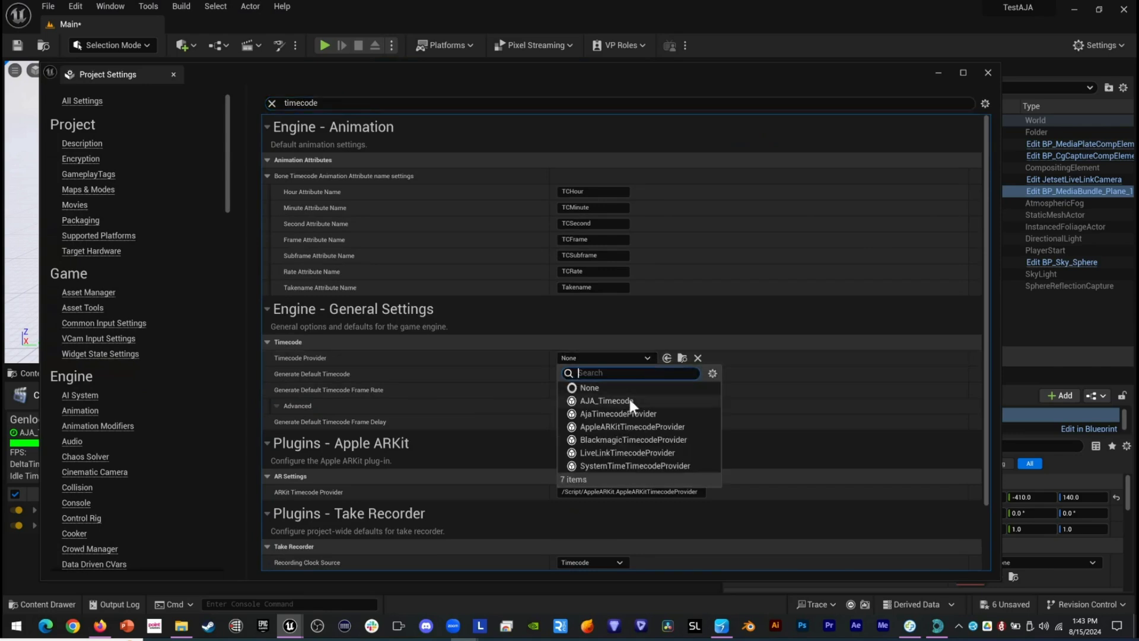
left_click(656, 401)
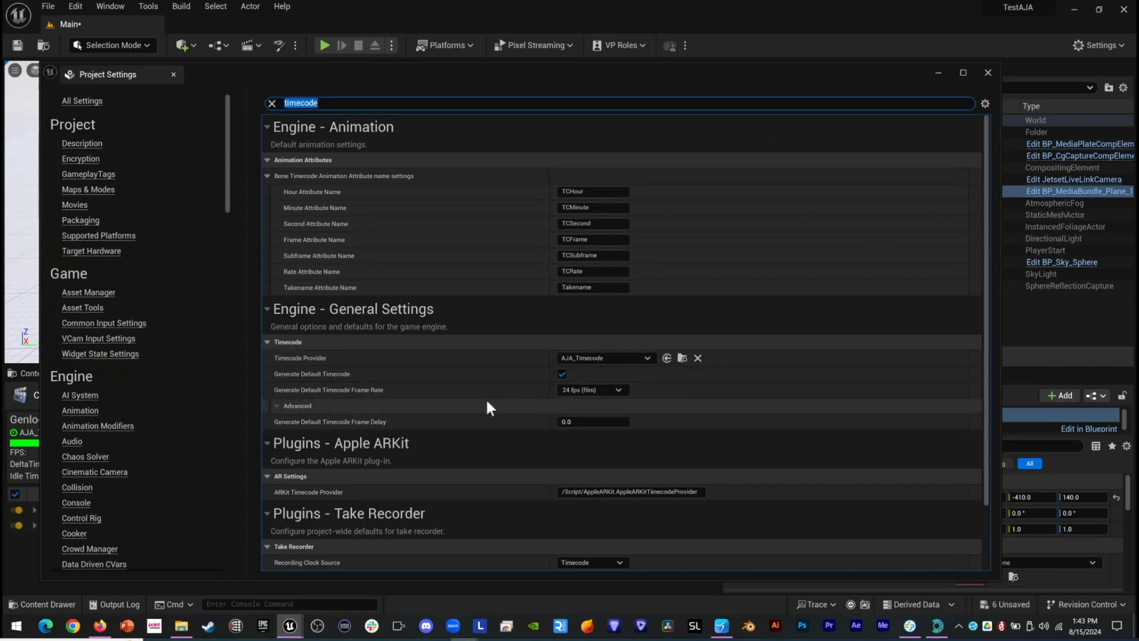
Find the framerate settings, set the animation Default Frame Rate to 24 fps (film), and close the project settings.
type("frame")
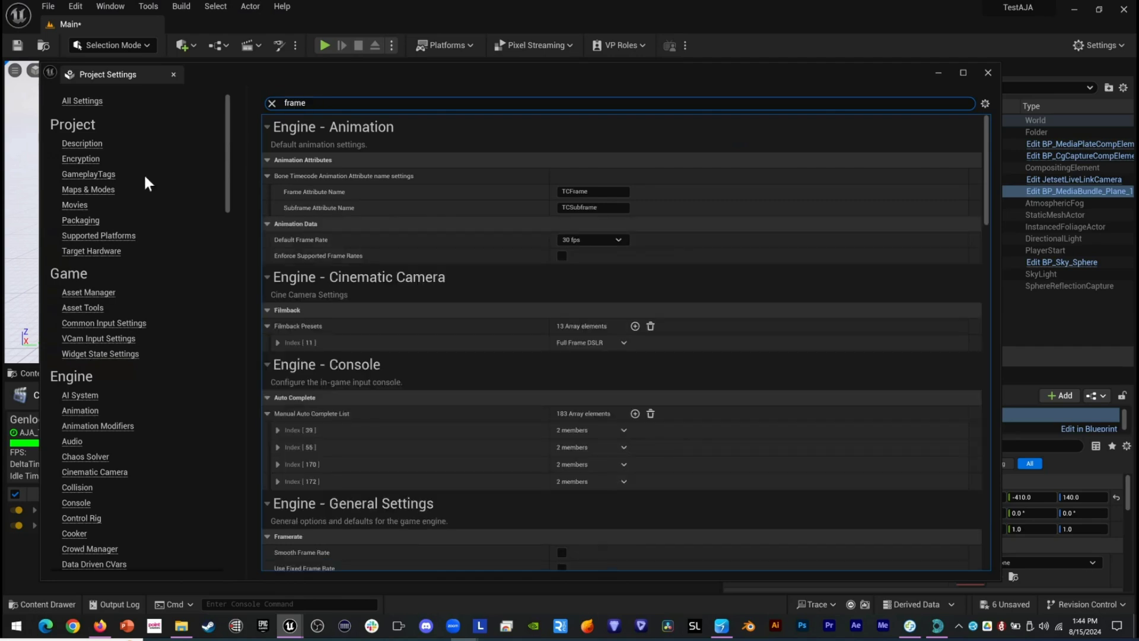
type("e")
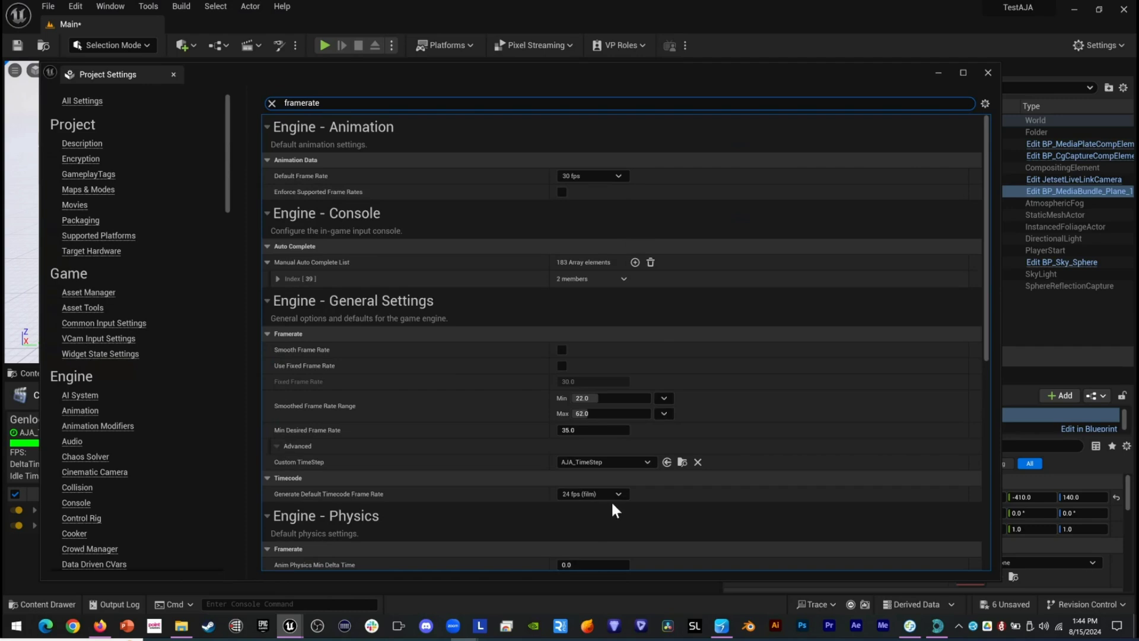
left_click(621, 175)
left_click(591, 219)
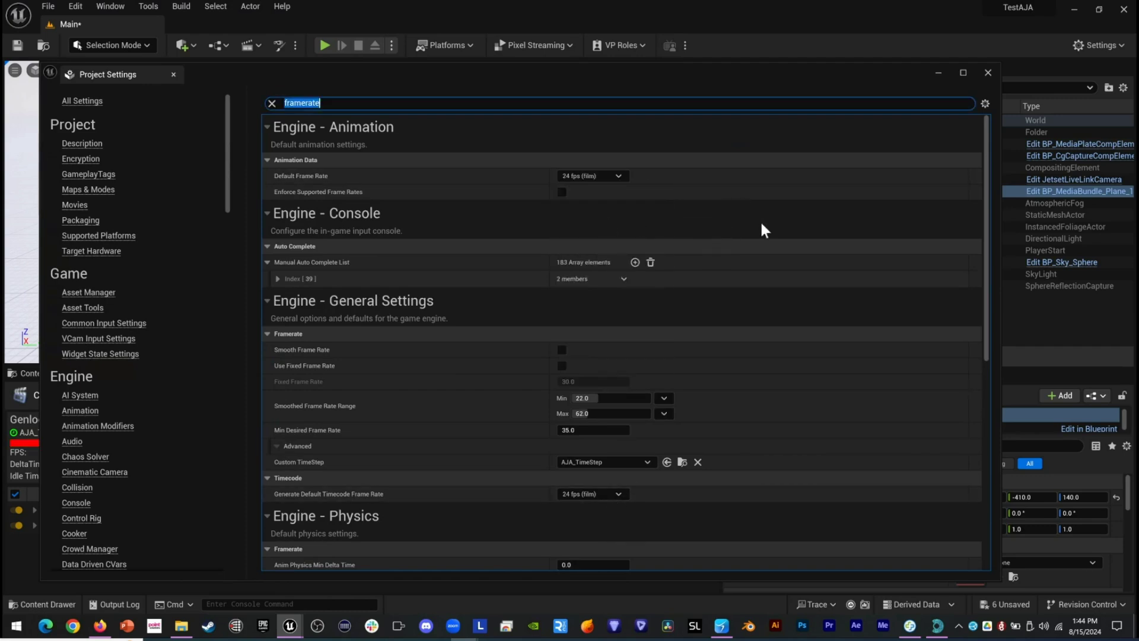
scroll(698, 363, "down", 4)
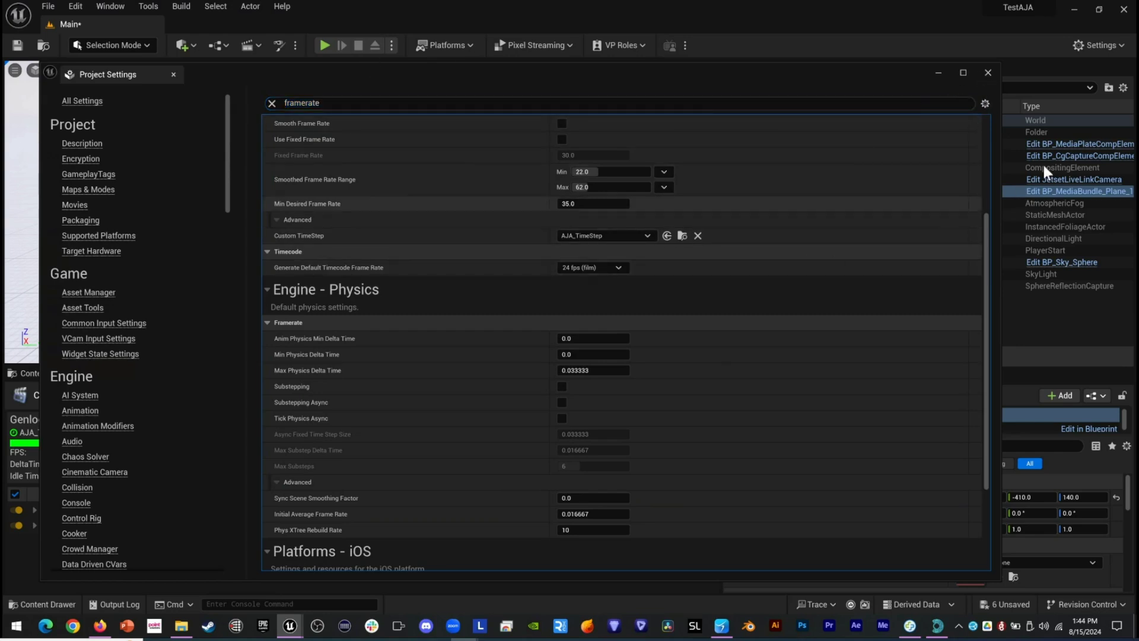
left_click(987, 71)
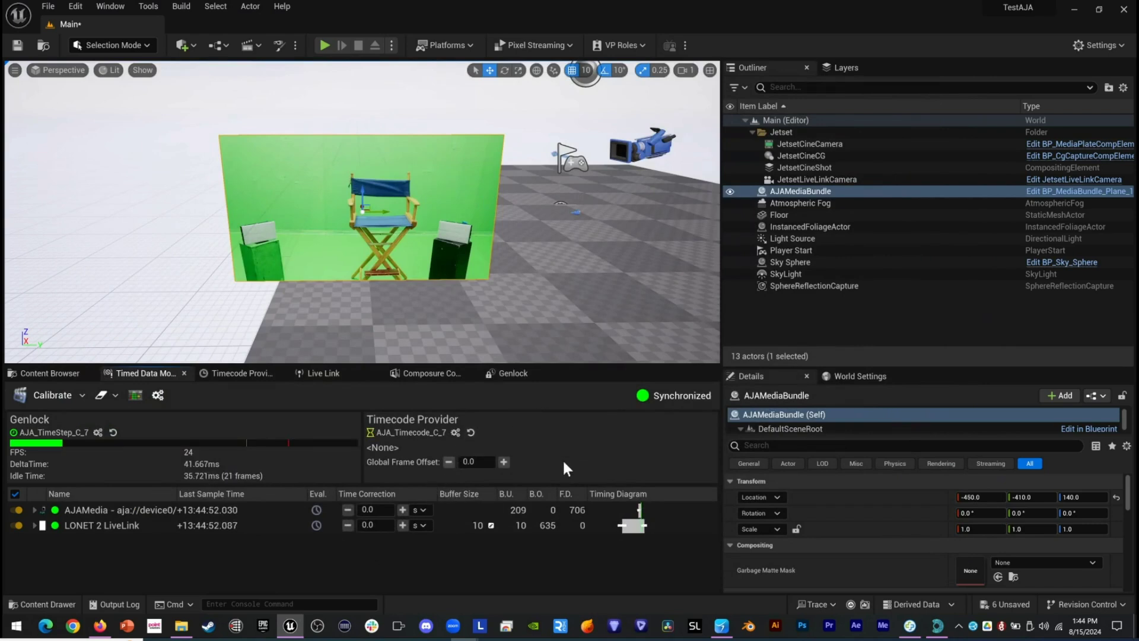
Reinitialize the AJA_Timecode provider from the Timecode Provider view.
mouse_move(534, 473)
left_click(240, 373)
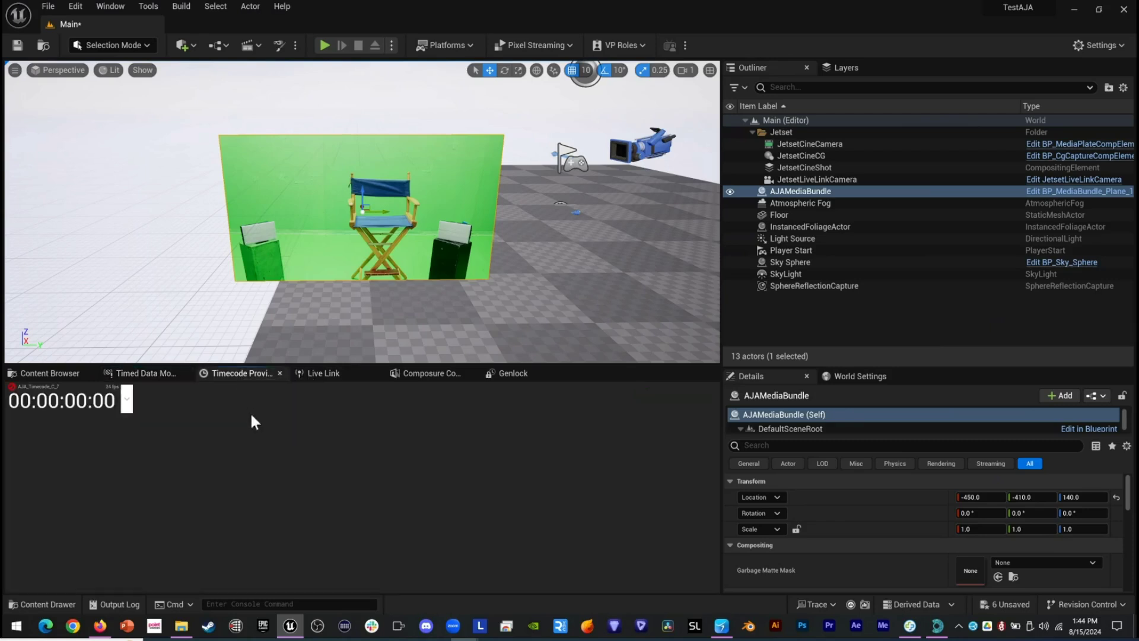
left_click(123, 405)
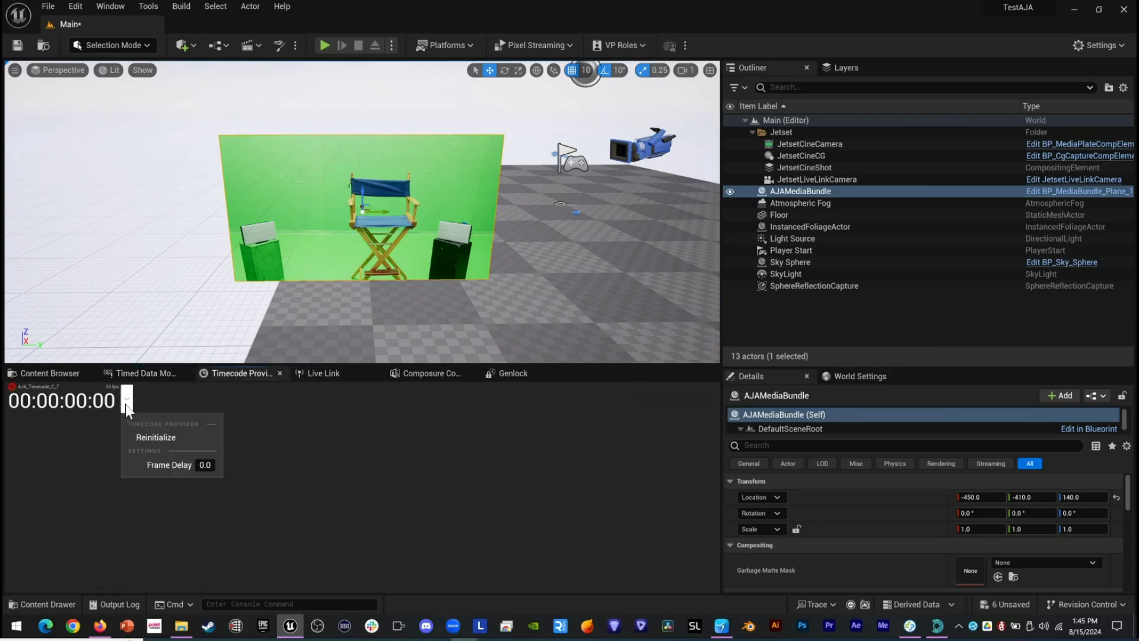
left_click(173, 437)
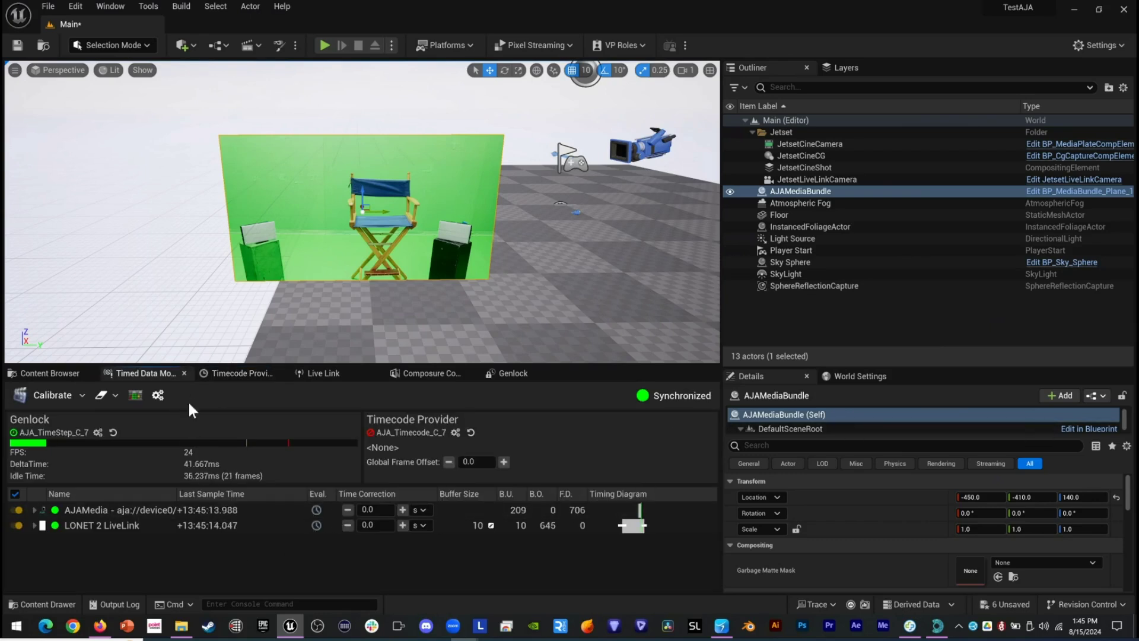
Set the AJA_Timecode blueprint's timecode configuration to HD 1080, Progressive, 24 fps and VITC format, then compile, save and close it.
left_click(51, 374)
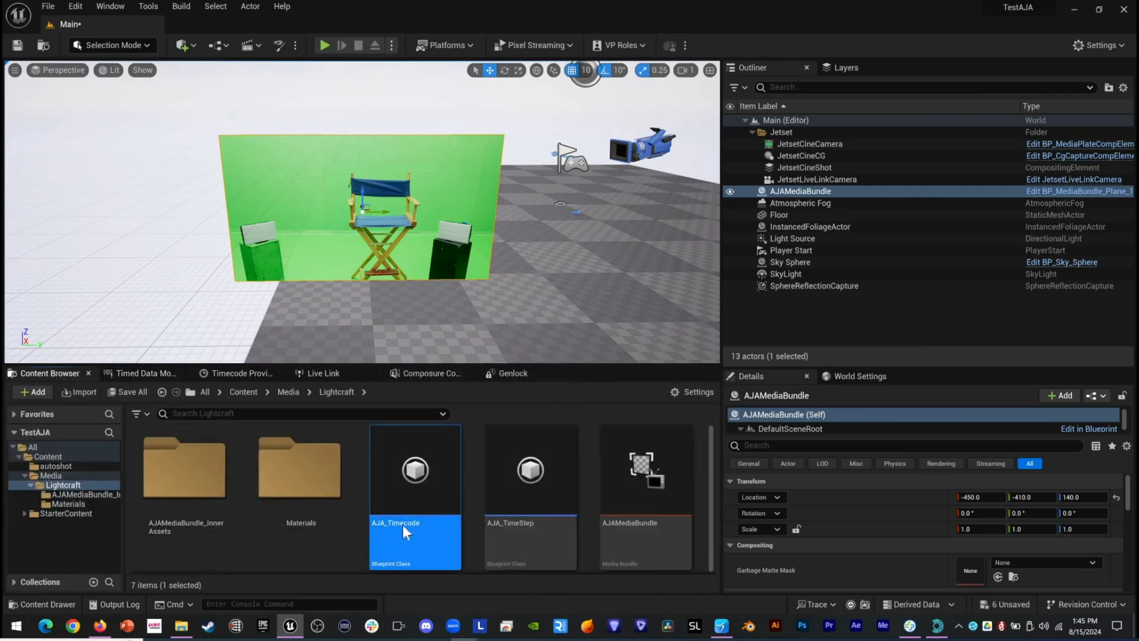
mouse_move(403, 528)
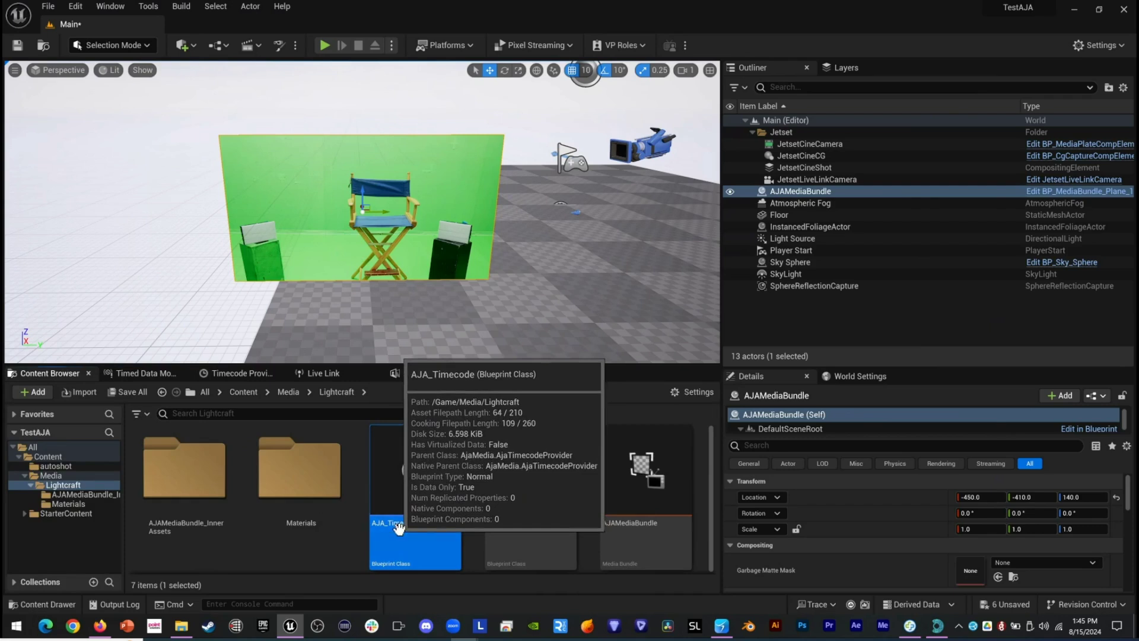
double_click(399, 528)
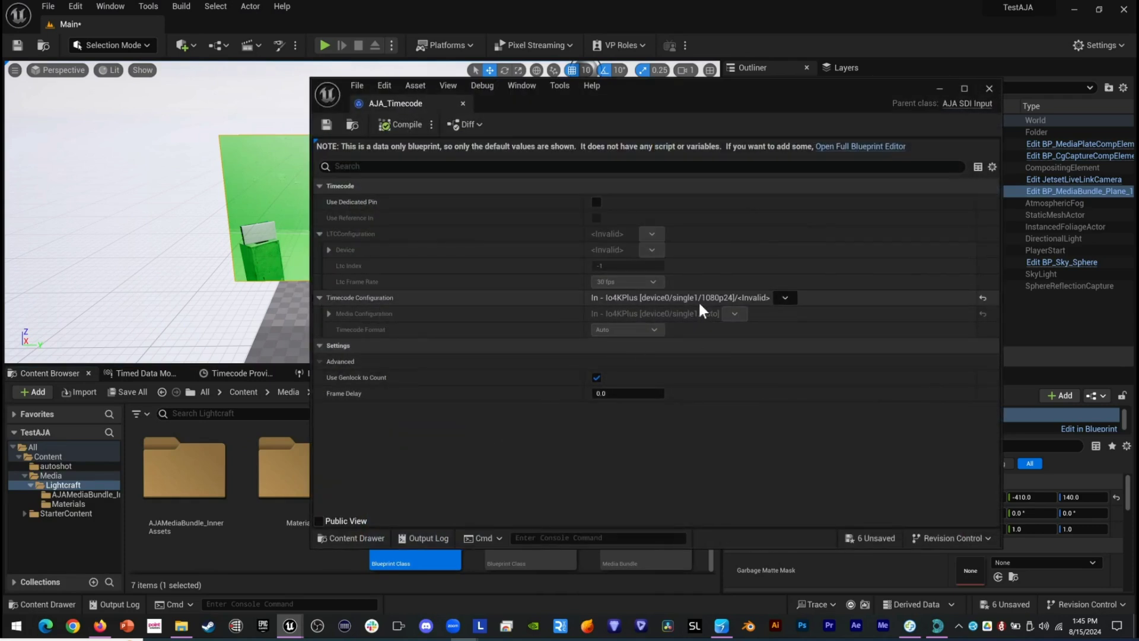
left_click(785, 297)
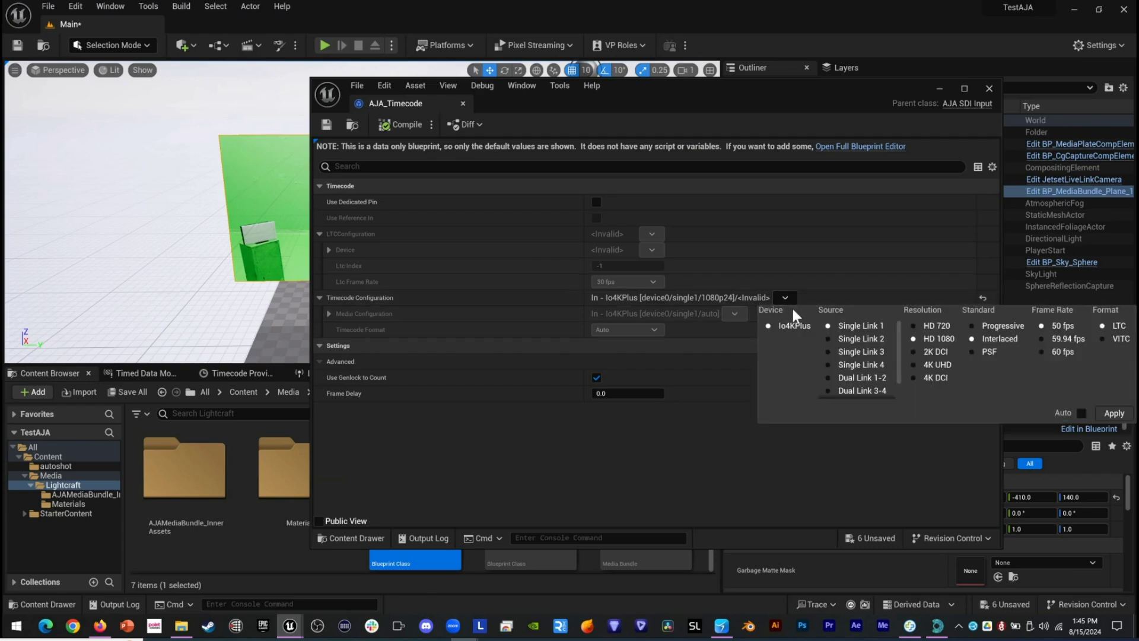
left_click(978, 330)
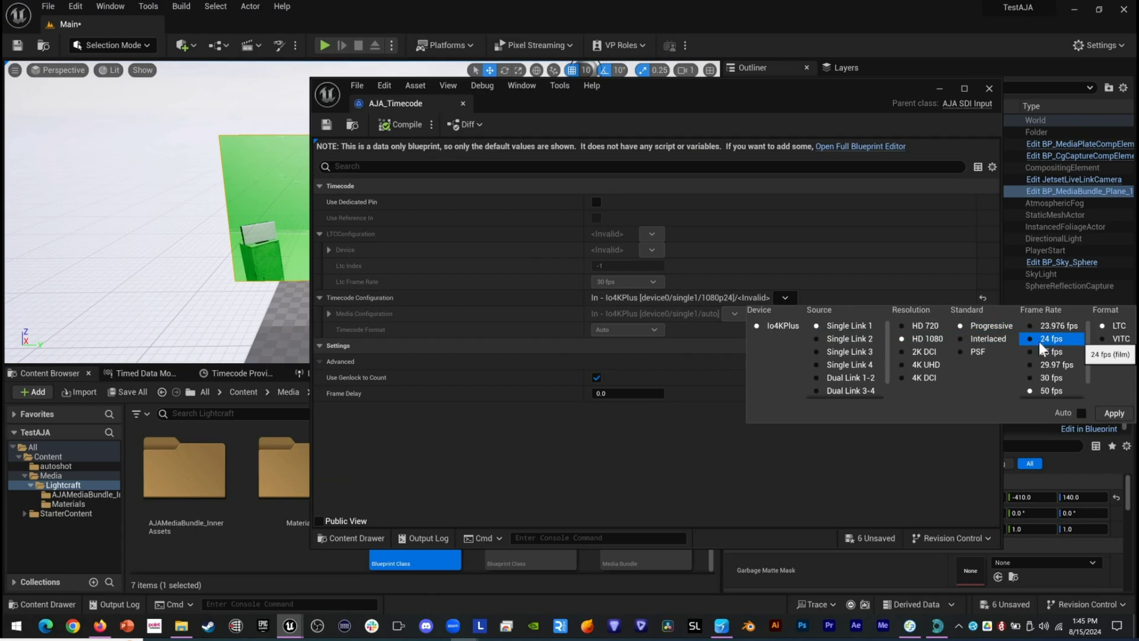
left_click(1100, 338)
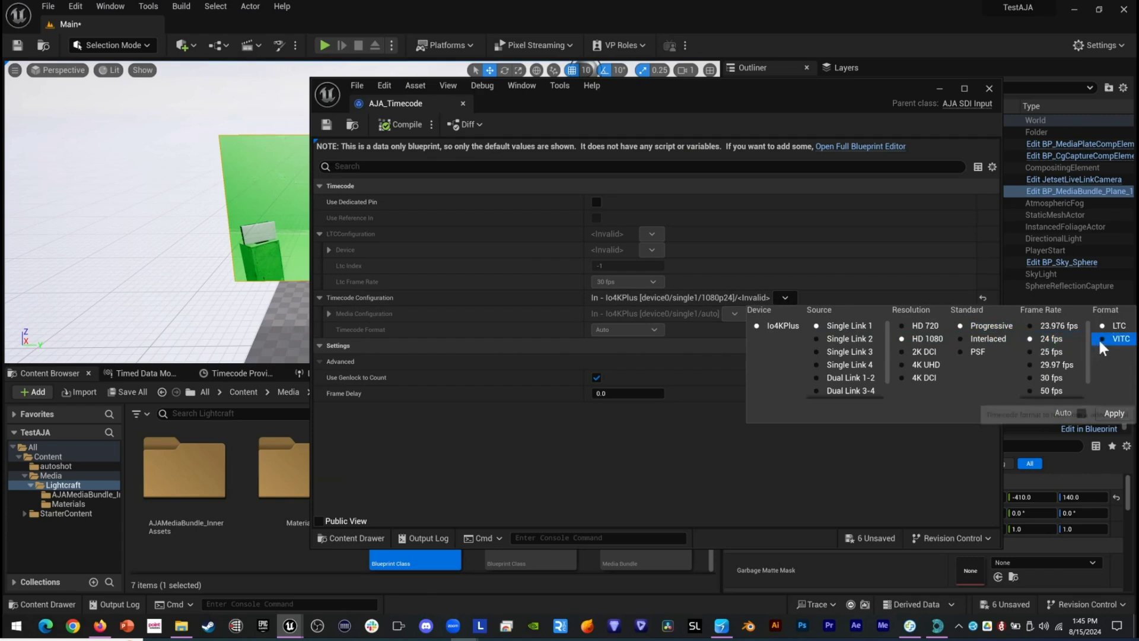
left_click(1110, 415)
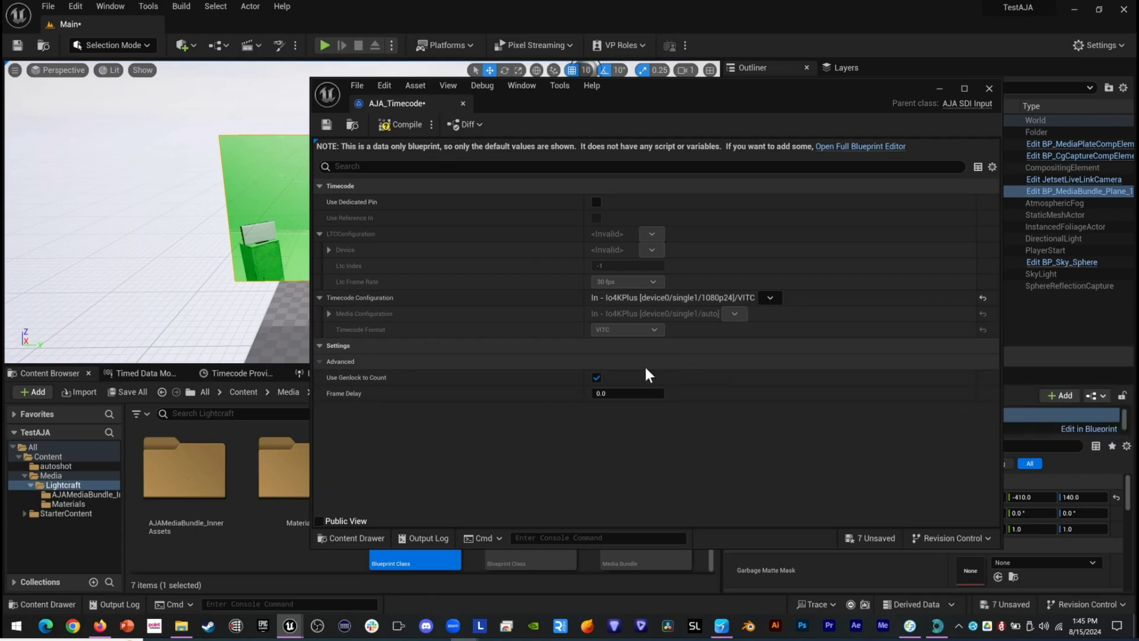
left_click(392, 126)
left_click(327, 124)
left_click(989, 88)
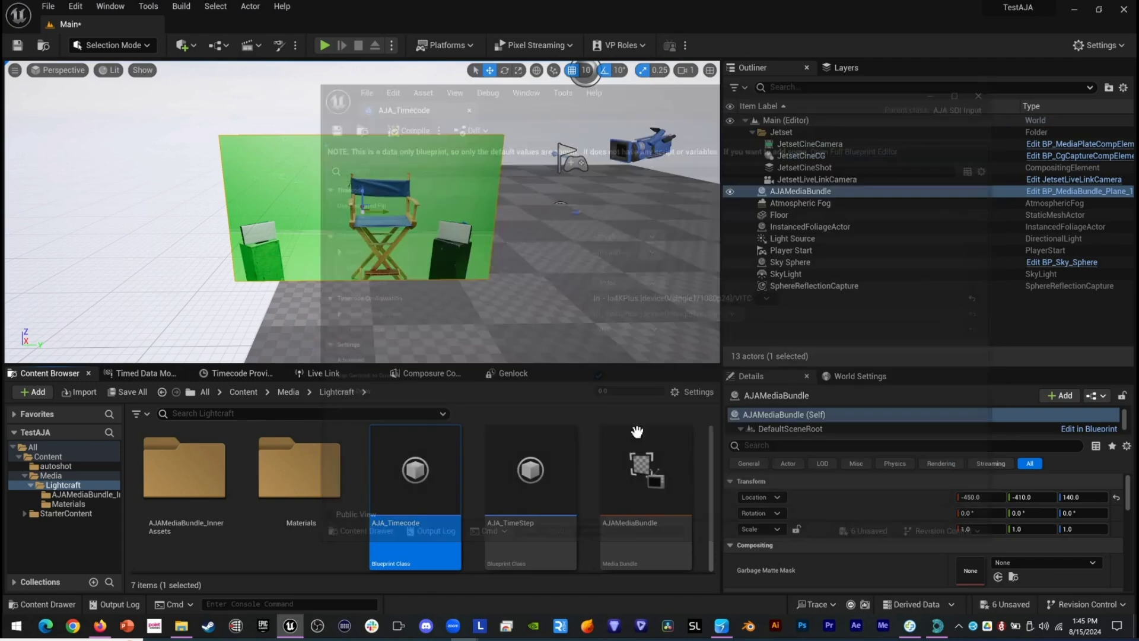
Reinitialize the AJA_Timecode provider in the Timecode Provider view so it uses the updated configuration.
left_click(242, 375)
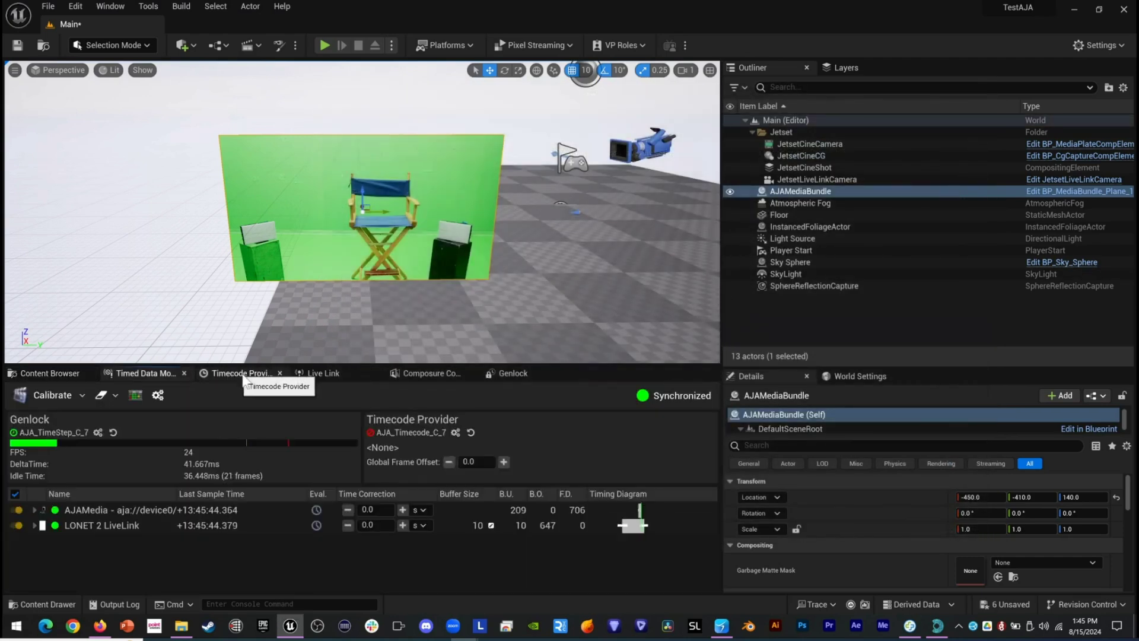
left_click(126, 401)
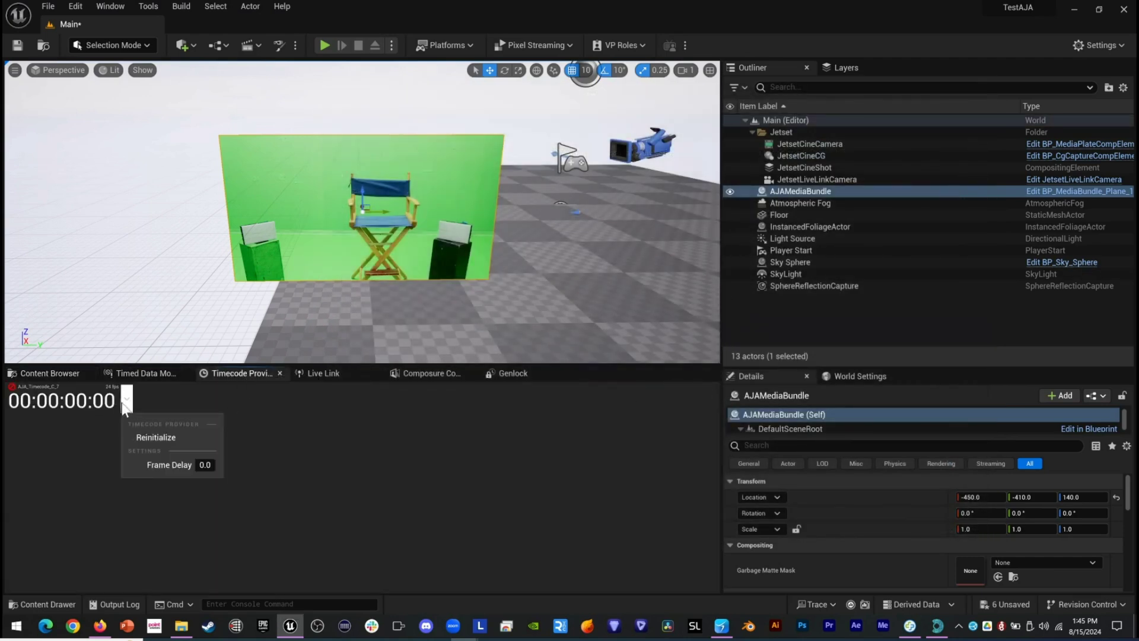
left_click(142, 430)
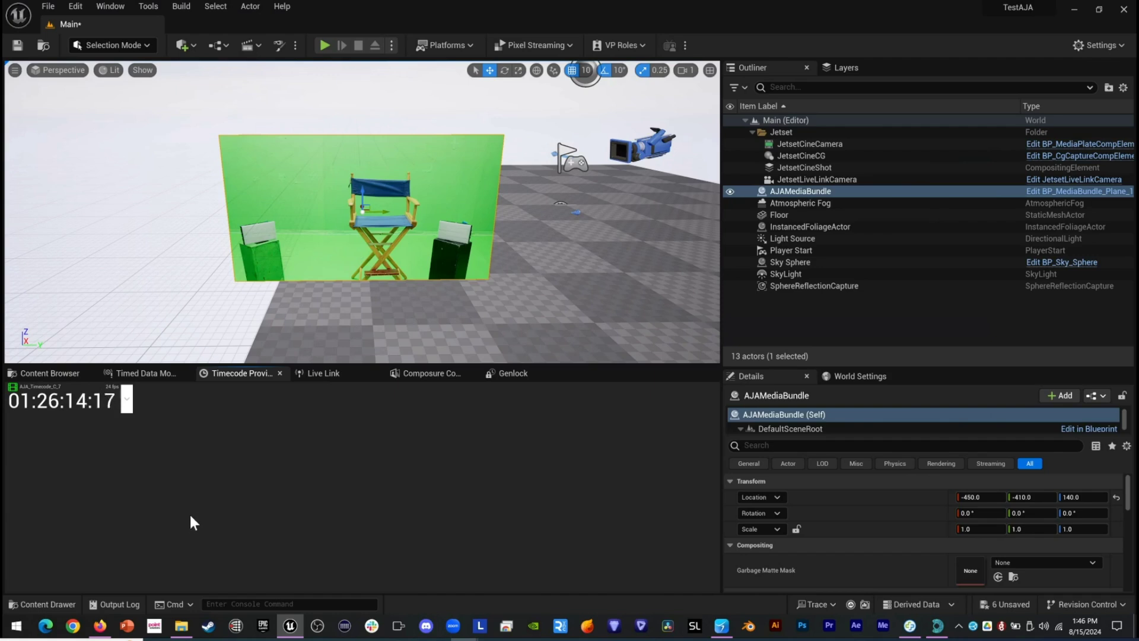
In the Timed Data Monitor, set the evaluation type of both AJAMedia and LONET 2 LiveLink to Timecode.
left_click(163, 377)
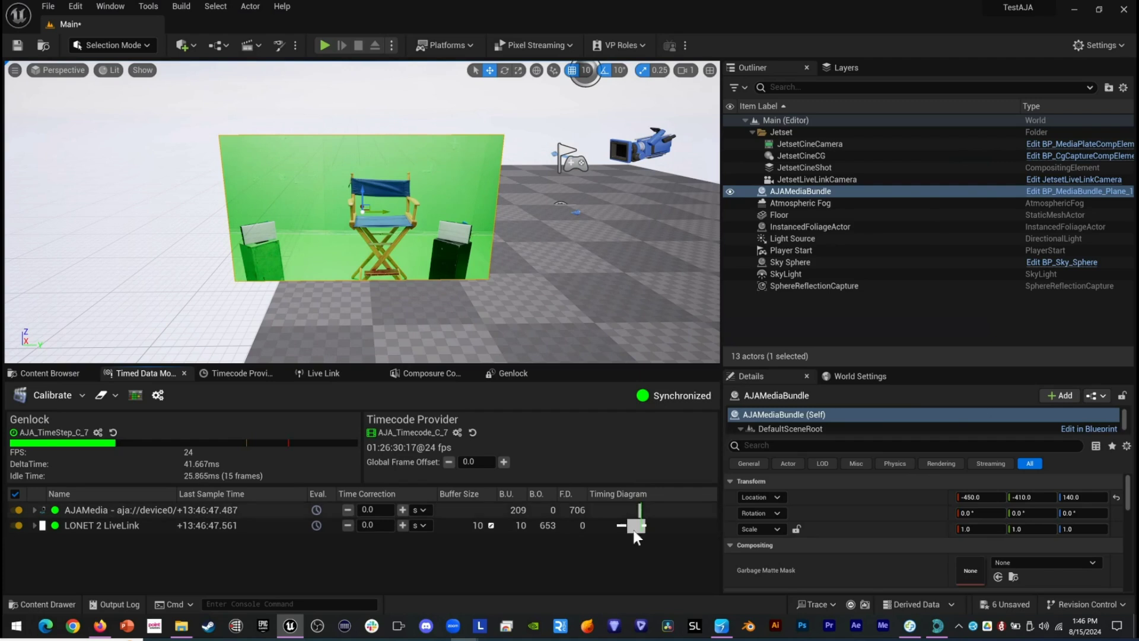
mouse_move(644, 521)
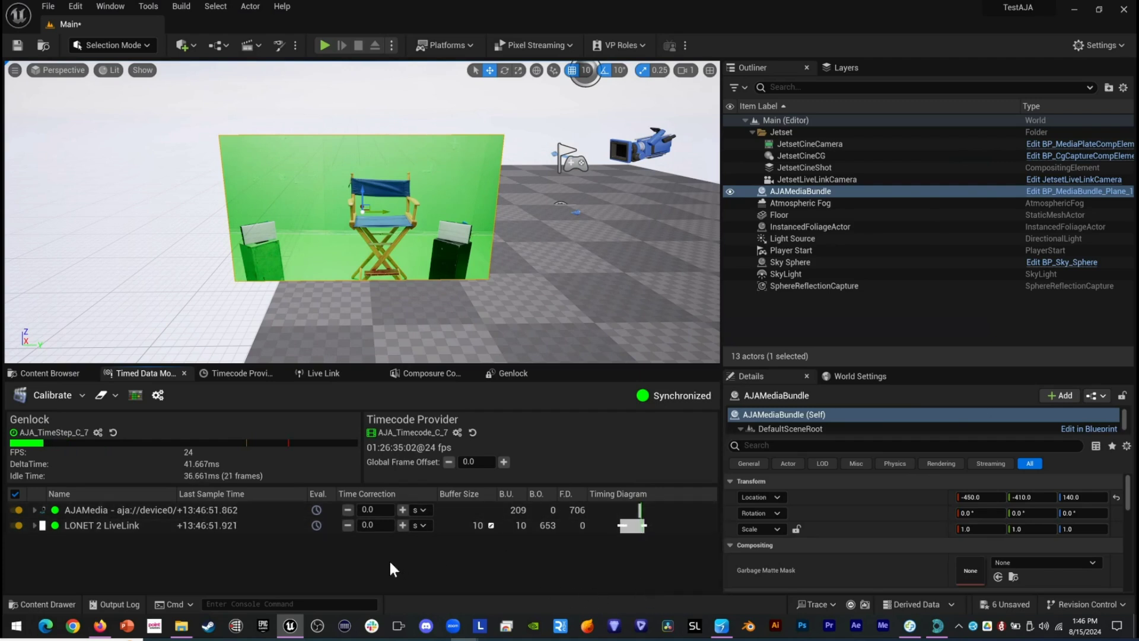
left_click(317, 510)
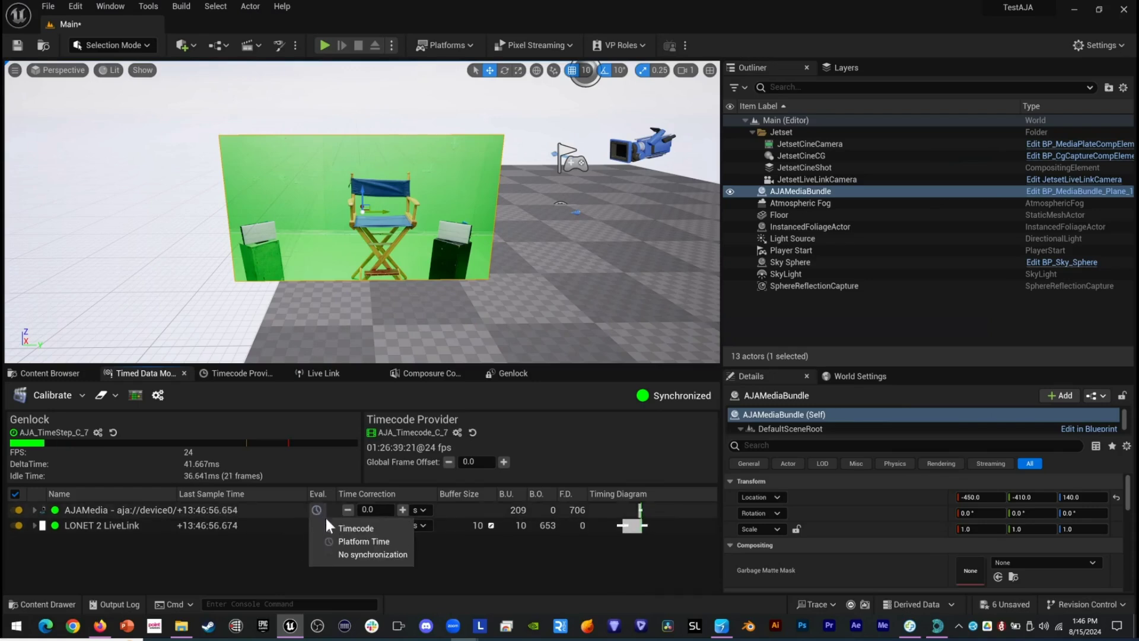
left_click(350, 529)
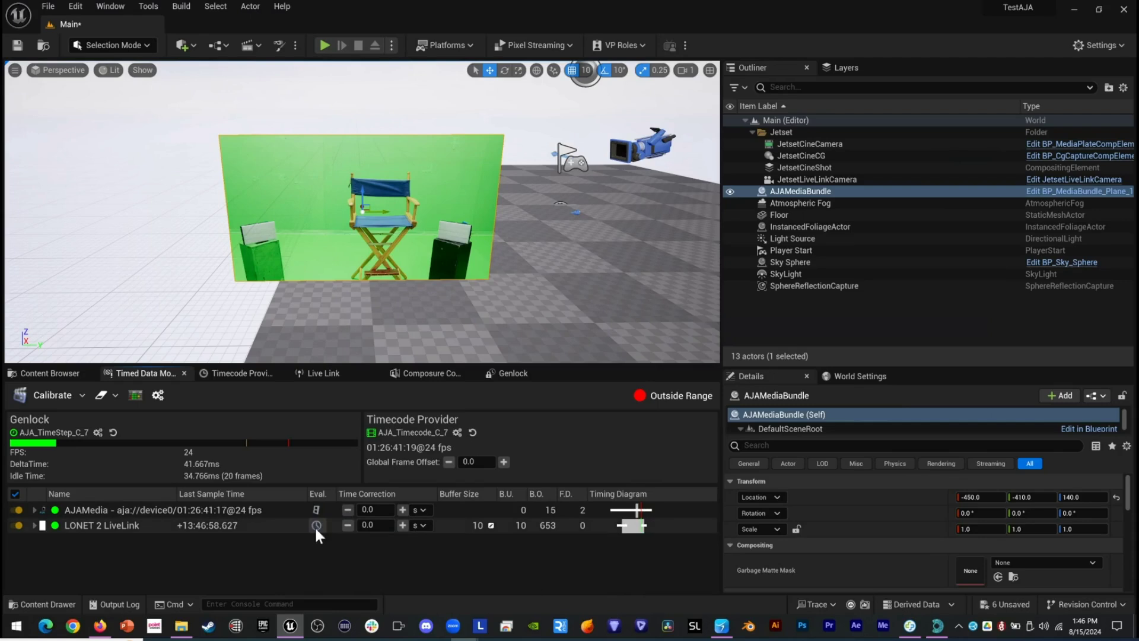
left_click(316, 526)
left_click(353, 542)
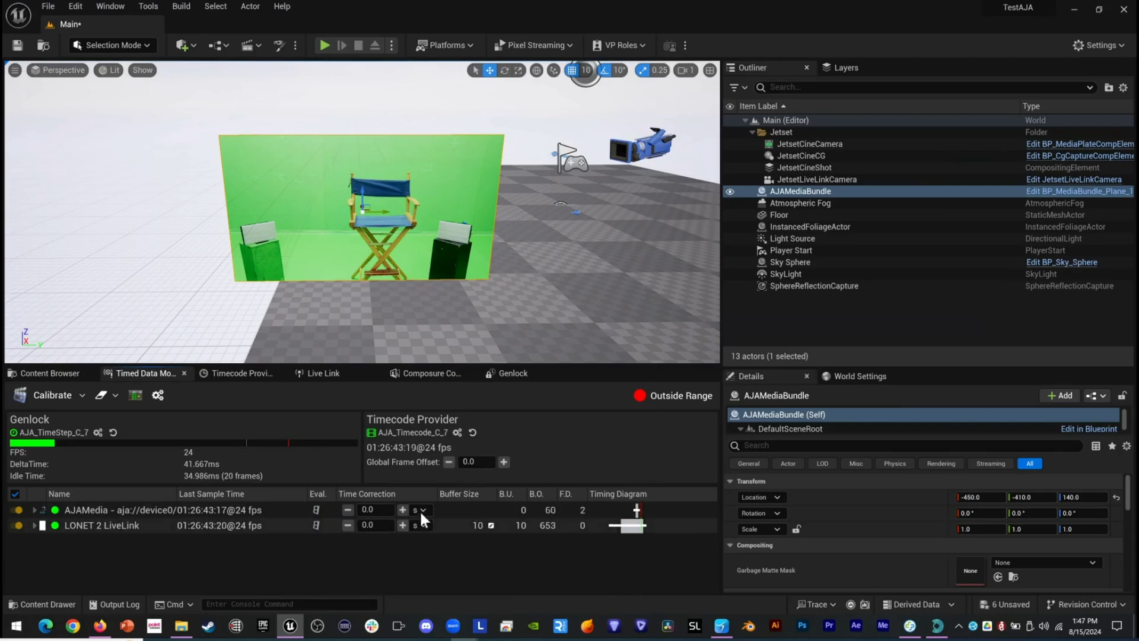
Switch the time correction units of AJAMedia and LONET 2 LiveLink to frames, then calibrate the timed data sources.
left_click(420, 510)
left_click(425, 540)
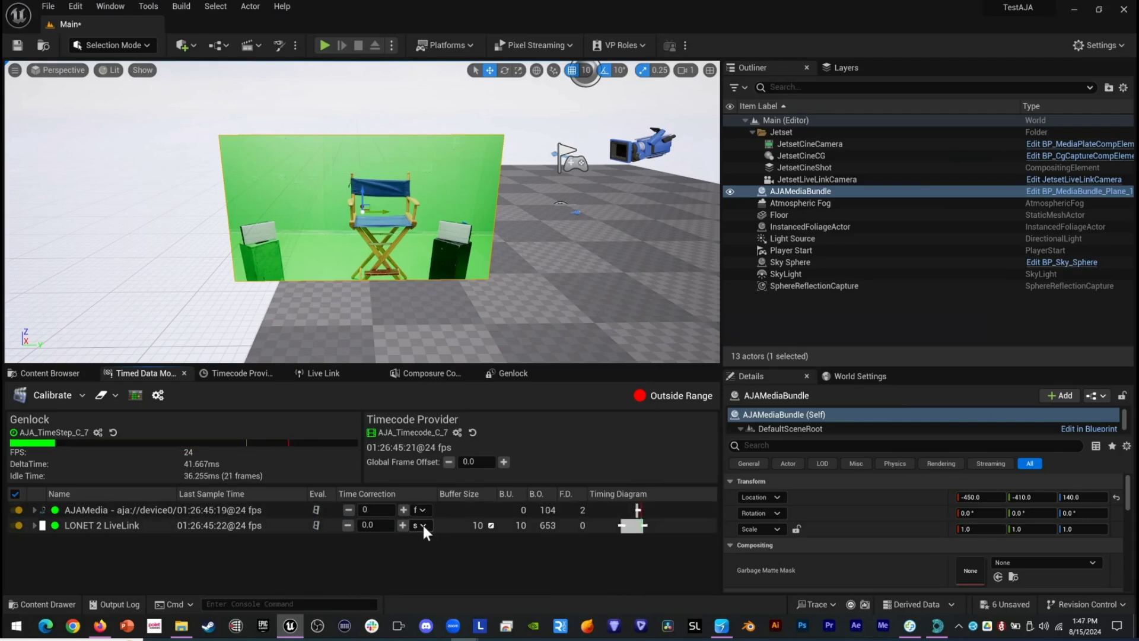
left_click(422, 525)
left_click(426, 556)
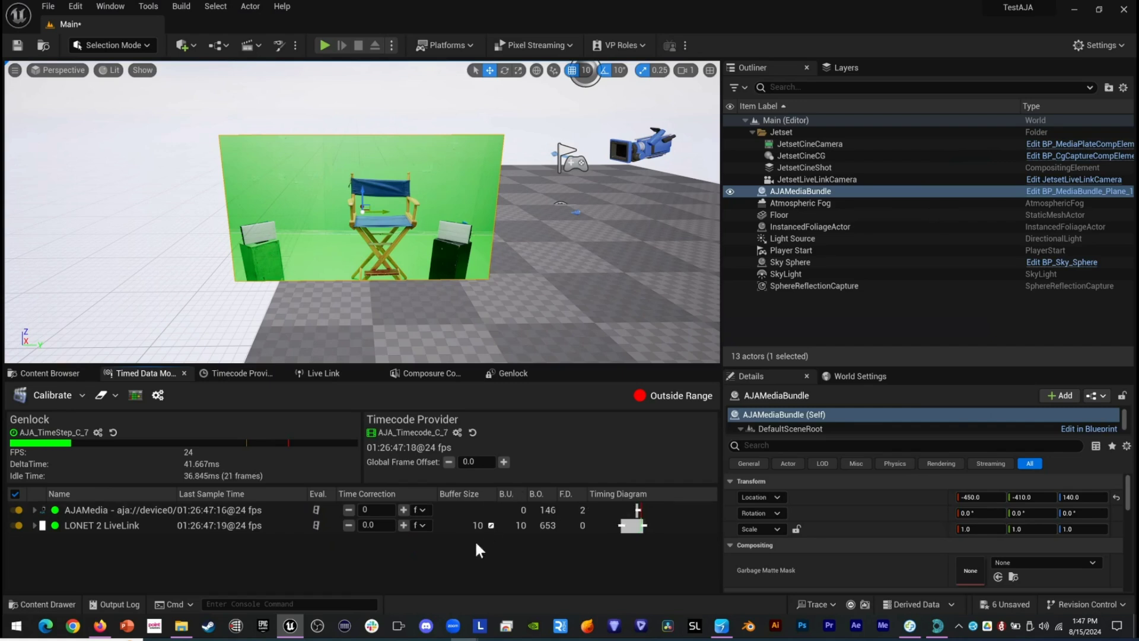
left_click(38, 396)
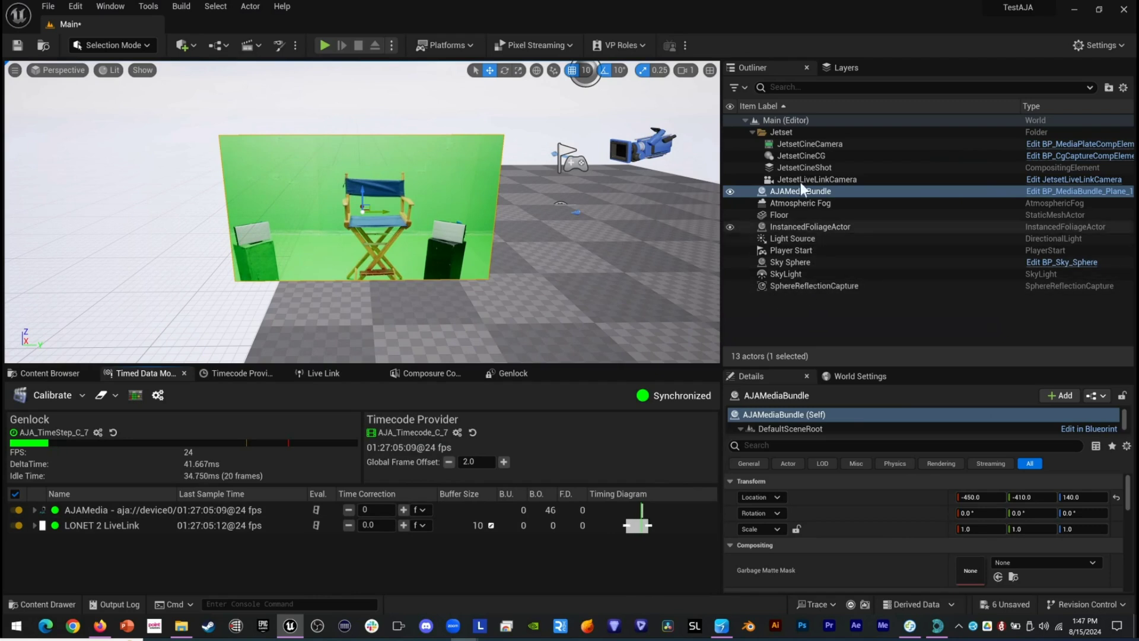
Set the Media Source of JetsetCineCamera's MediaSource composure input to T_AJAMediaBundle_BC.
left_click(795, 147)
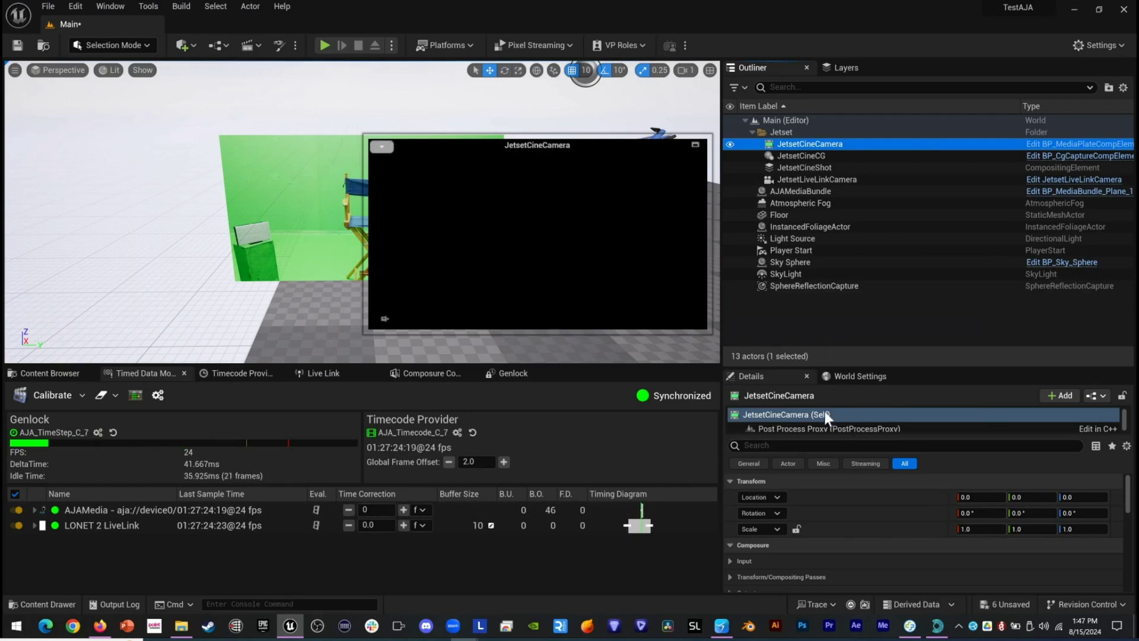
scroll(824, 415, "down", 1)
scroll(771, 539, "down", 3)
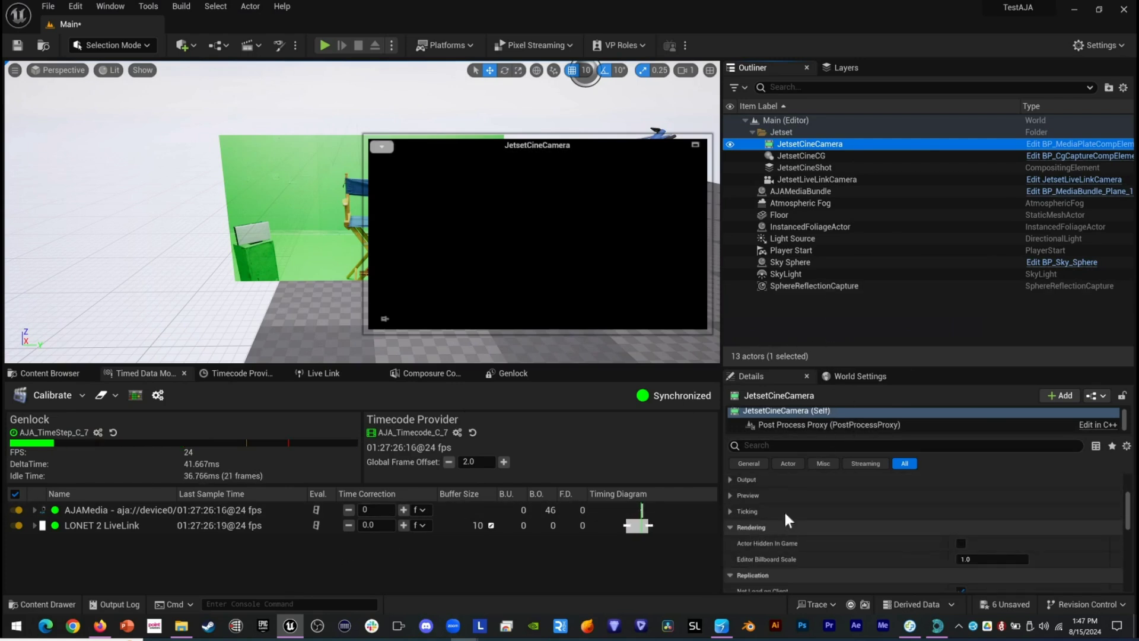
left_click_drag(832, 365, 847, 301)
scroll(736, 440, "up", 3)
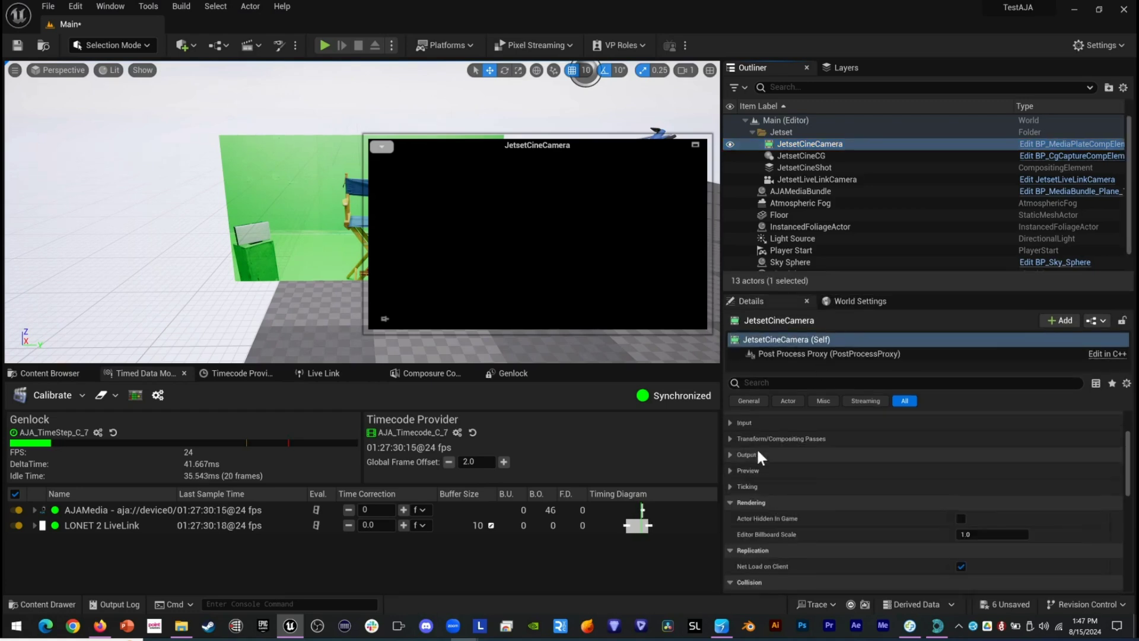
left_click(731, 460)
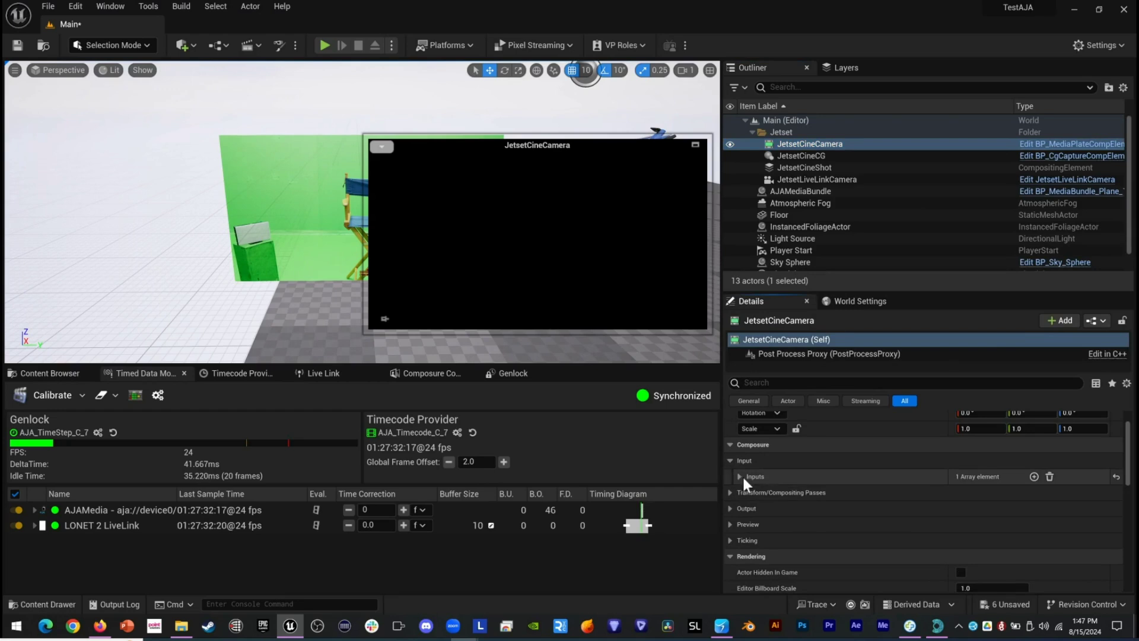
left_click(798, 479)
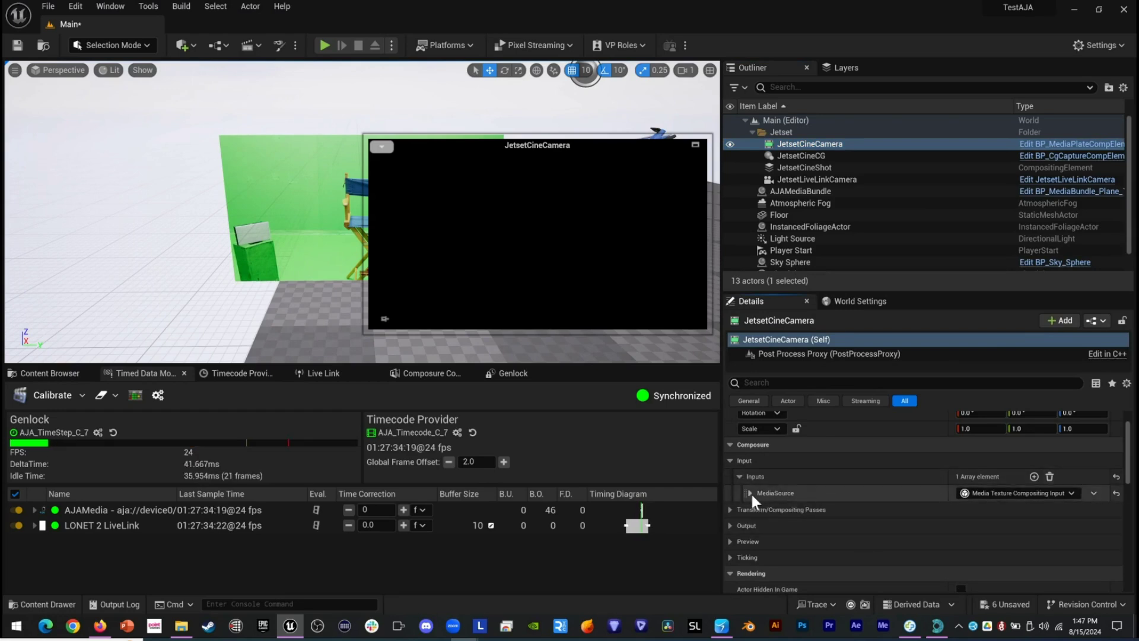
left_click(864, 501)
scroll(1008, 516, "down", 2)
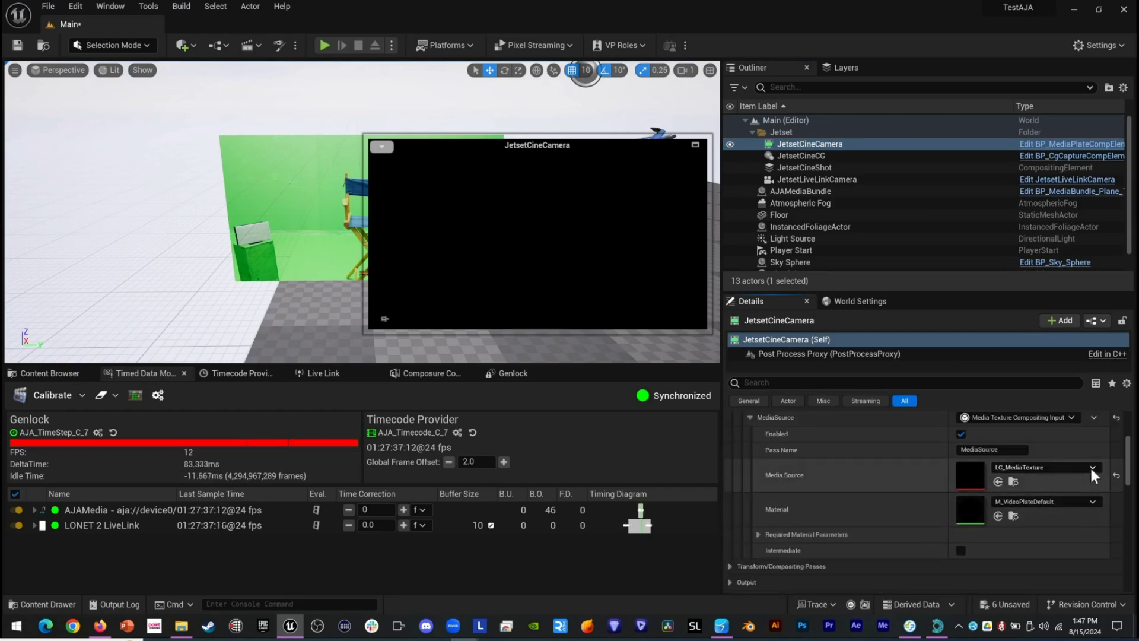
left_click(1092, 469)
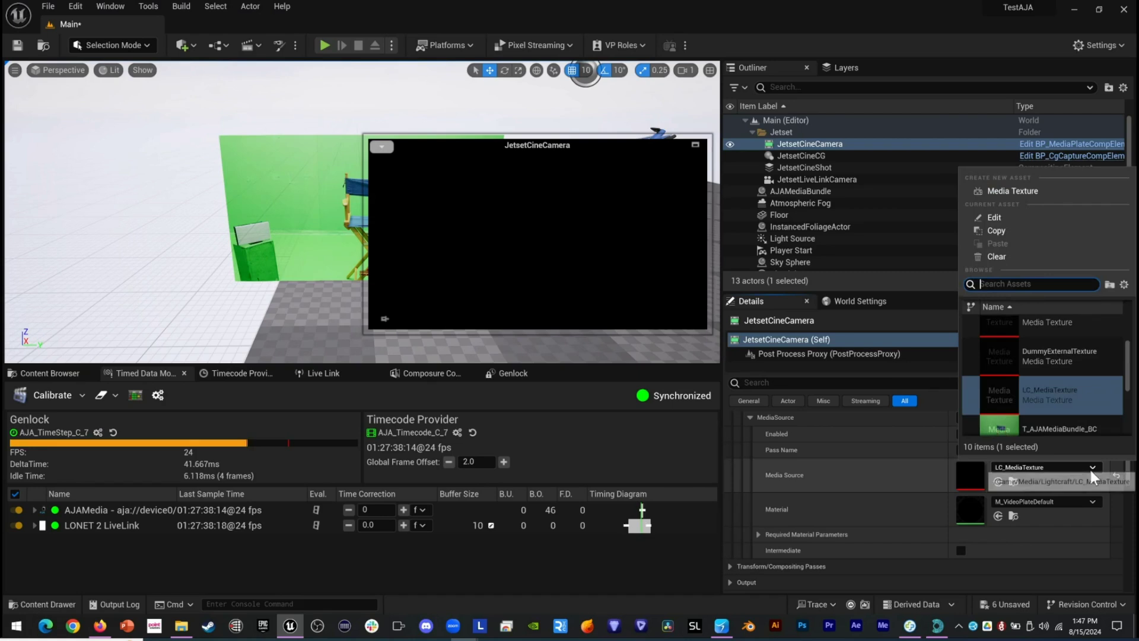
left_click(1062, 427)
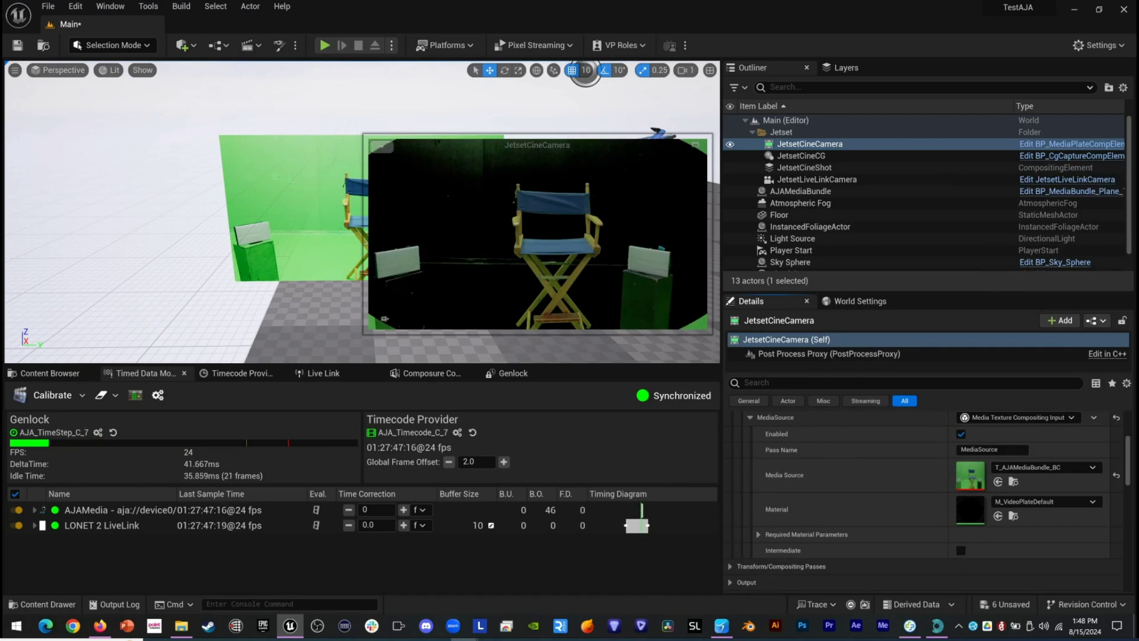
Sample a new green key color from the camera image for JetsetCineCamera's Chroma Keying transform pass and accept it.
left_click(733, 566)
scroll(797, 479, "down", 3)
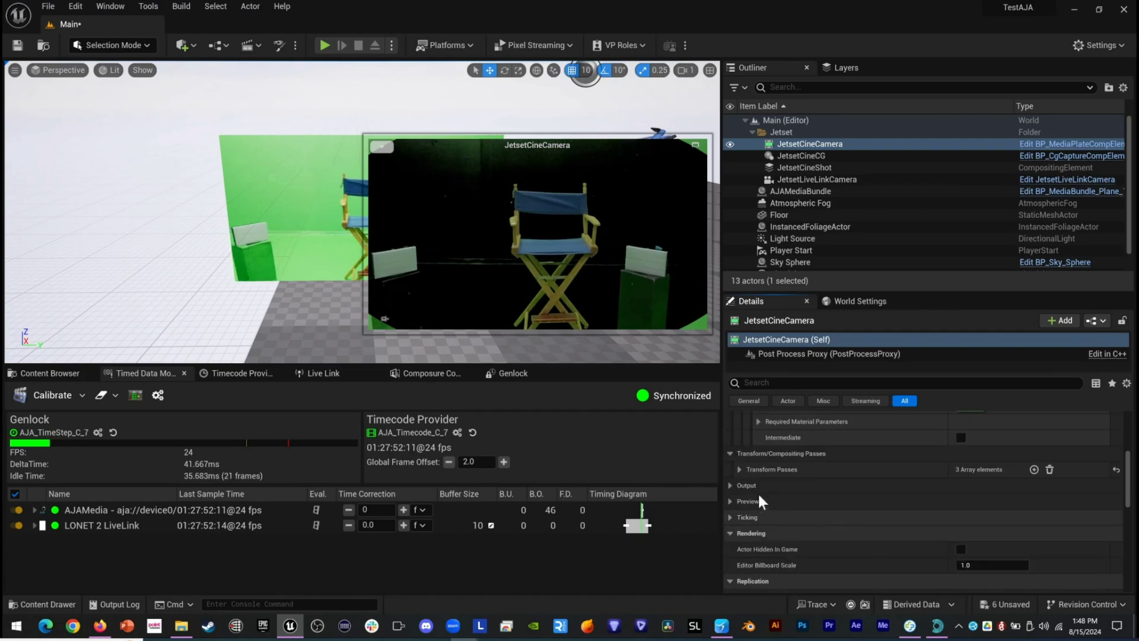
left_click(739, 470)
left_click(750, 487)
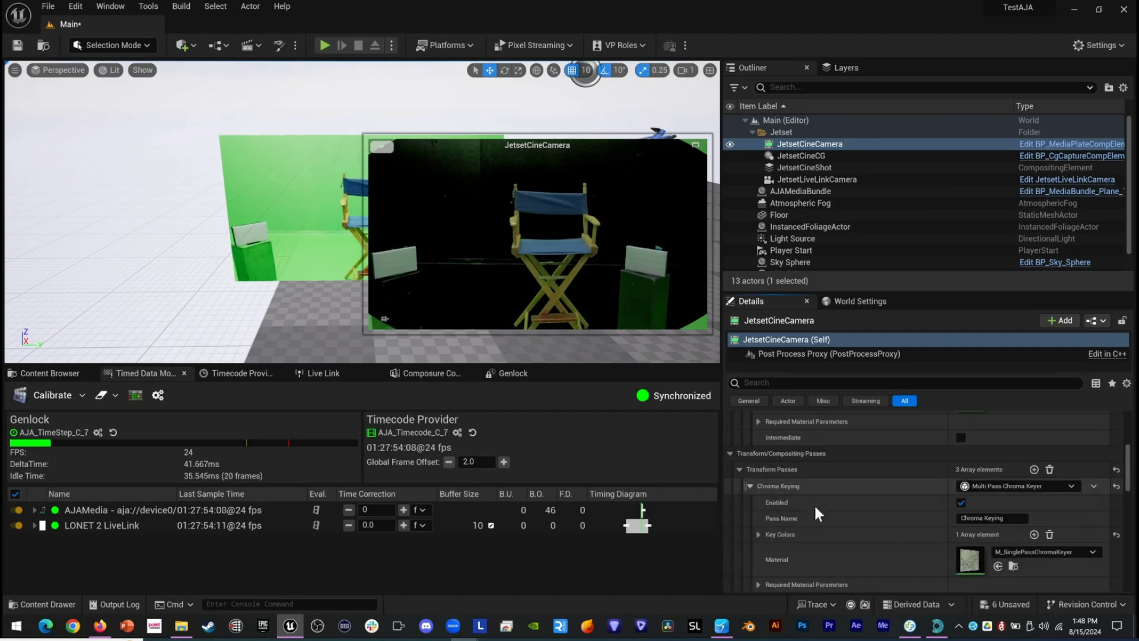
scroll(897, 518, "down", 2)
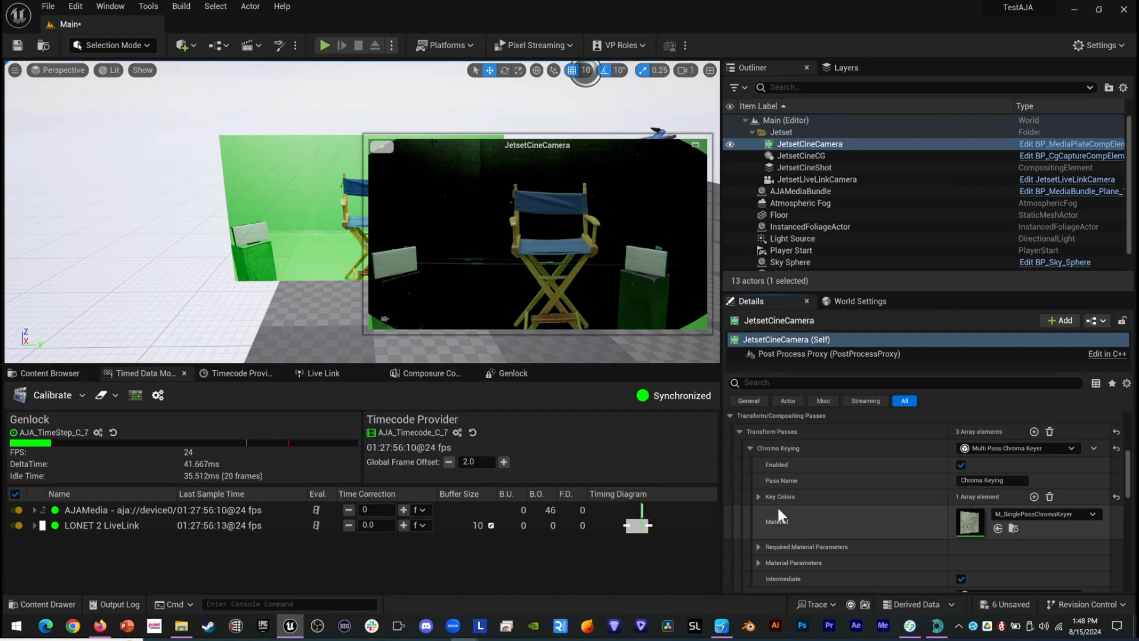
left_click(757, 496)
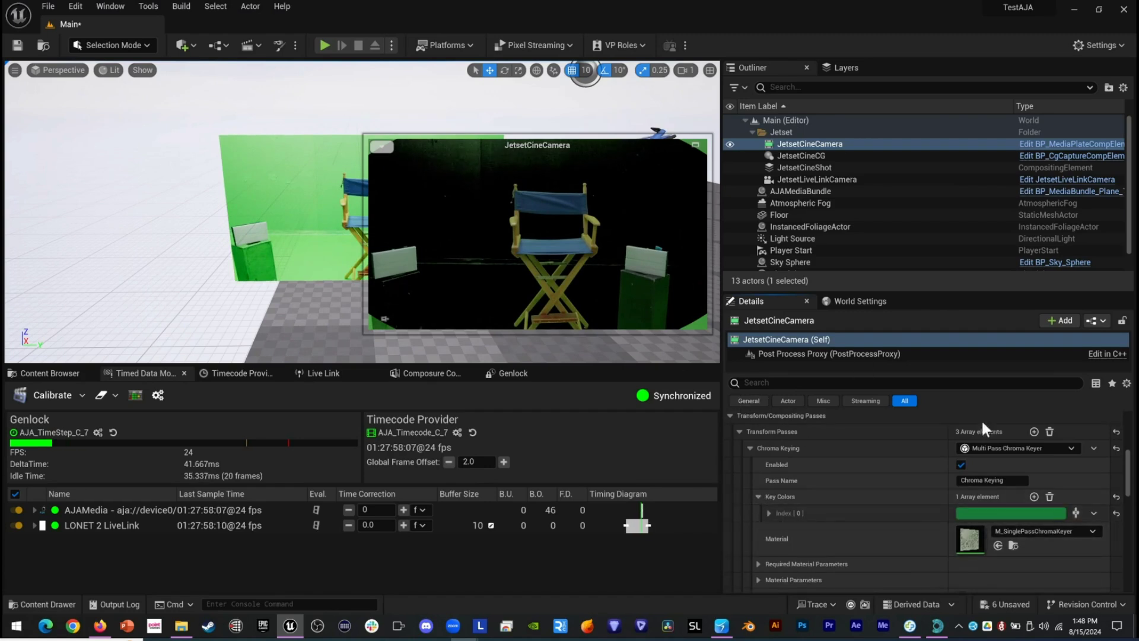
left_click(769, 513)
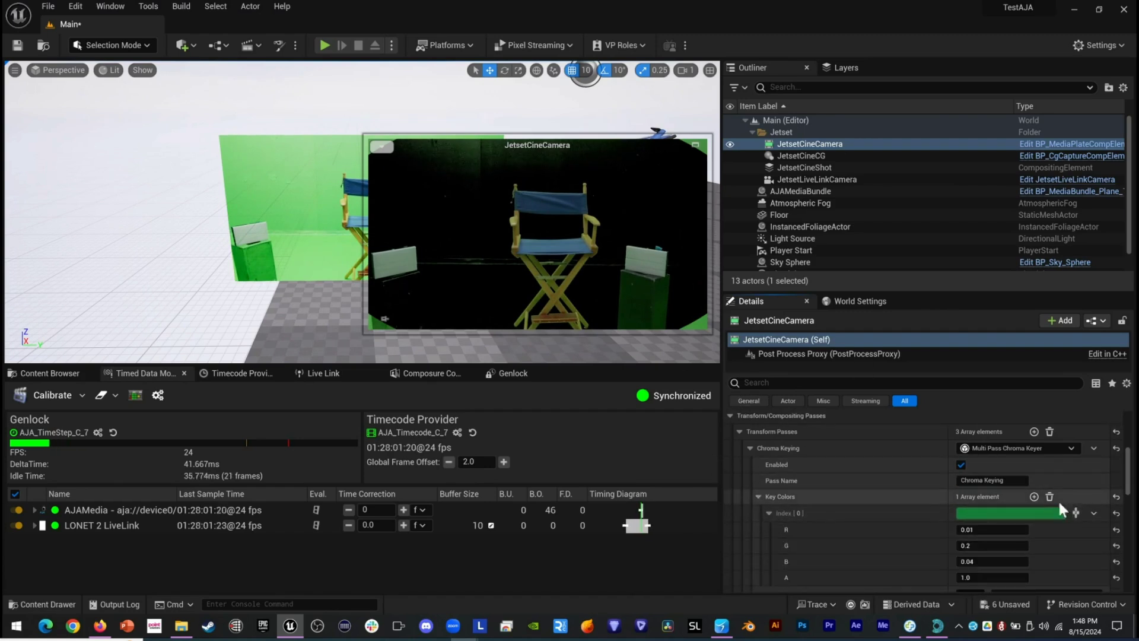
left_click(1076, 512)
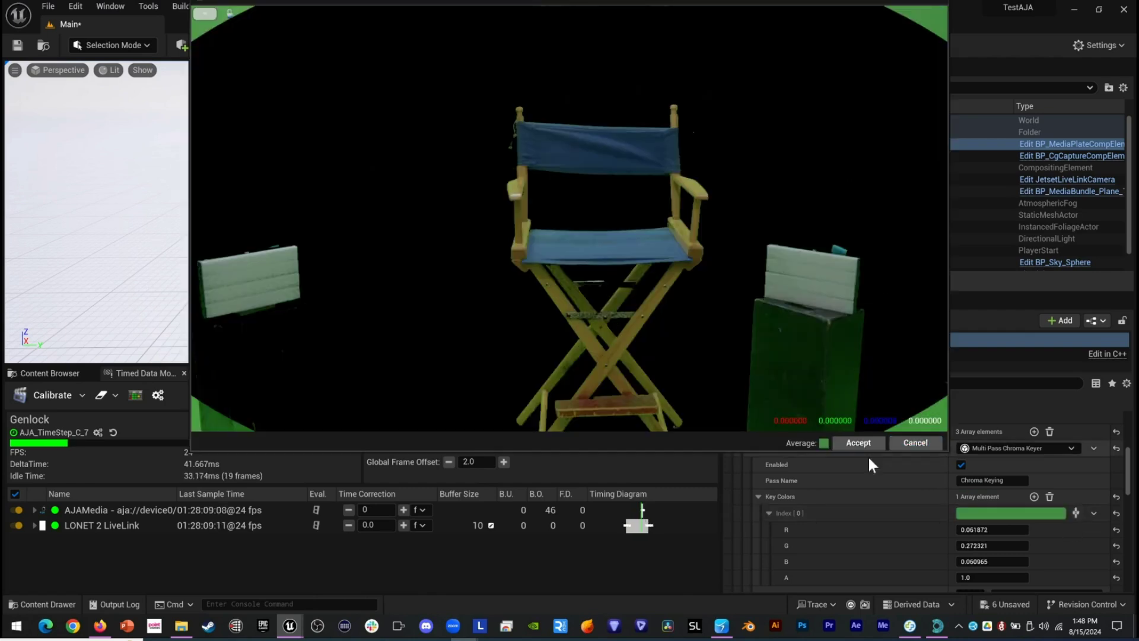
left_click(864, 443)
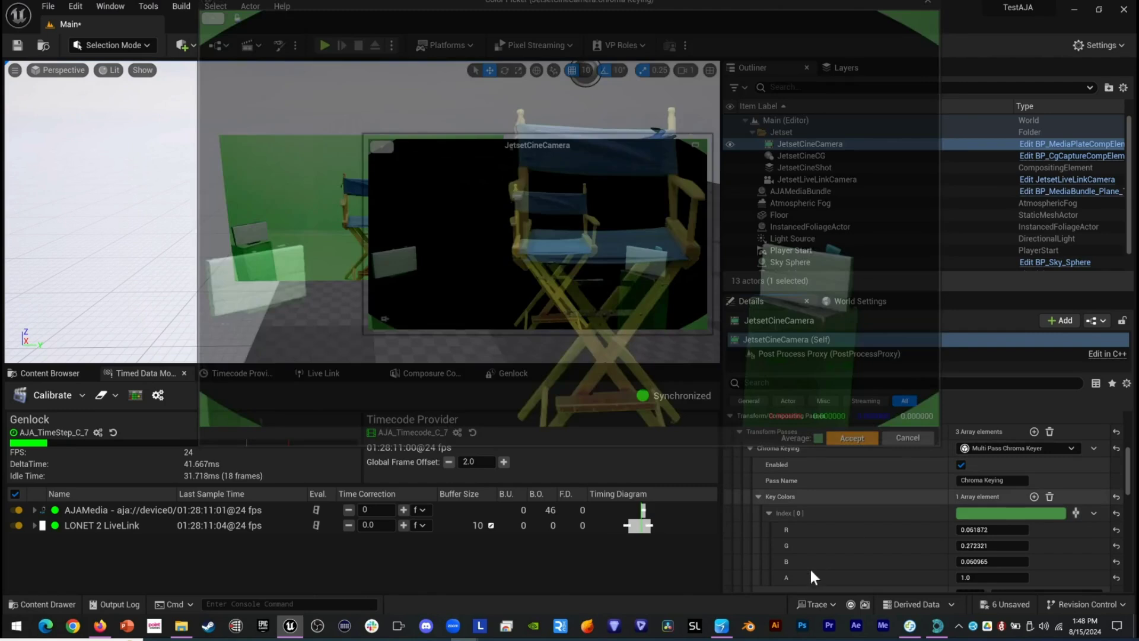
scroll(899, 558, "down", 2)
scroll(900, 562, "down", 2)
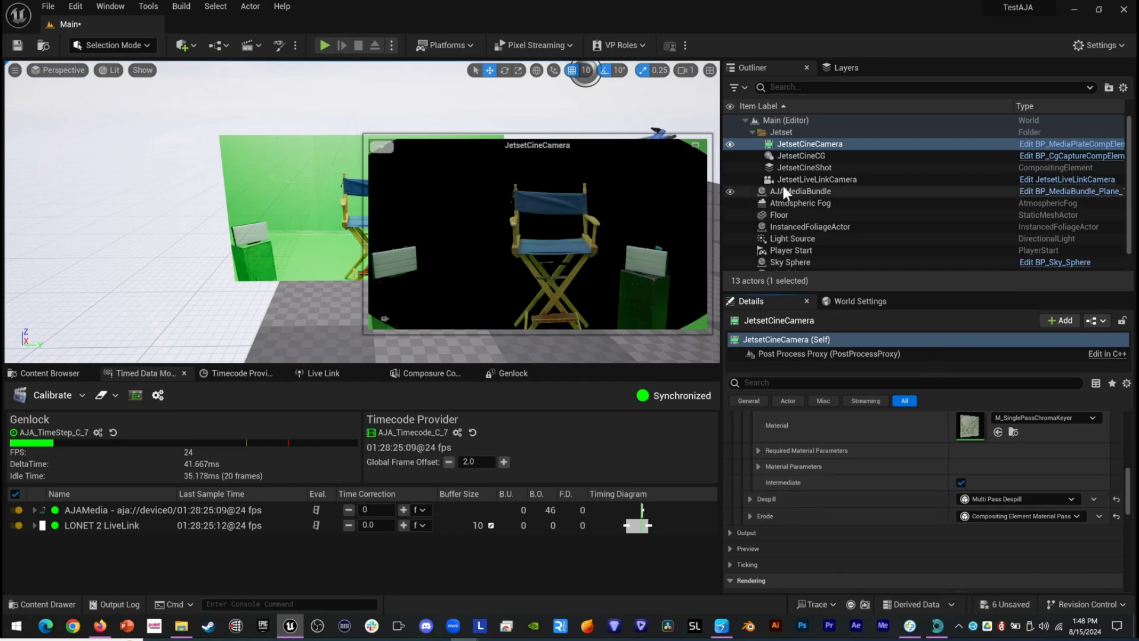
Set the Z location of the Floor actor to 0.
left_click(798, 156)
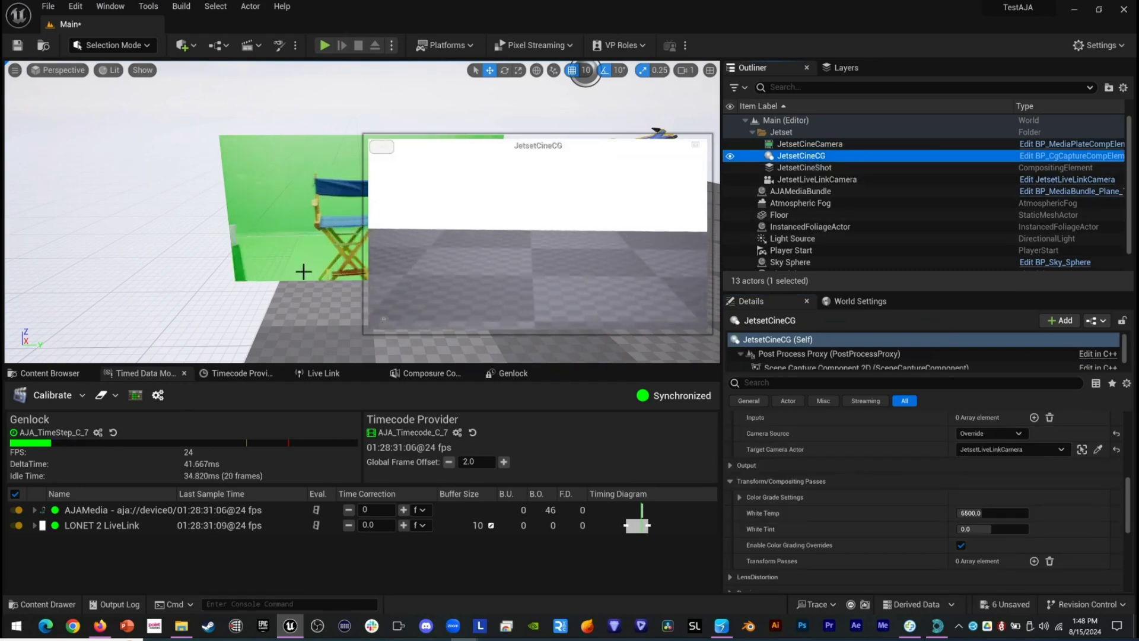
left_click(137, 312)
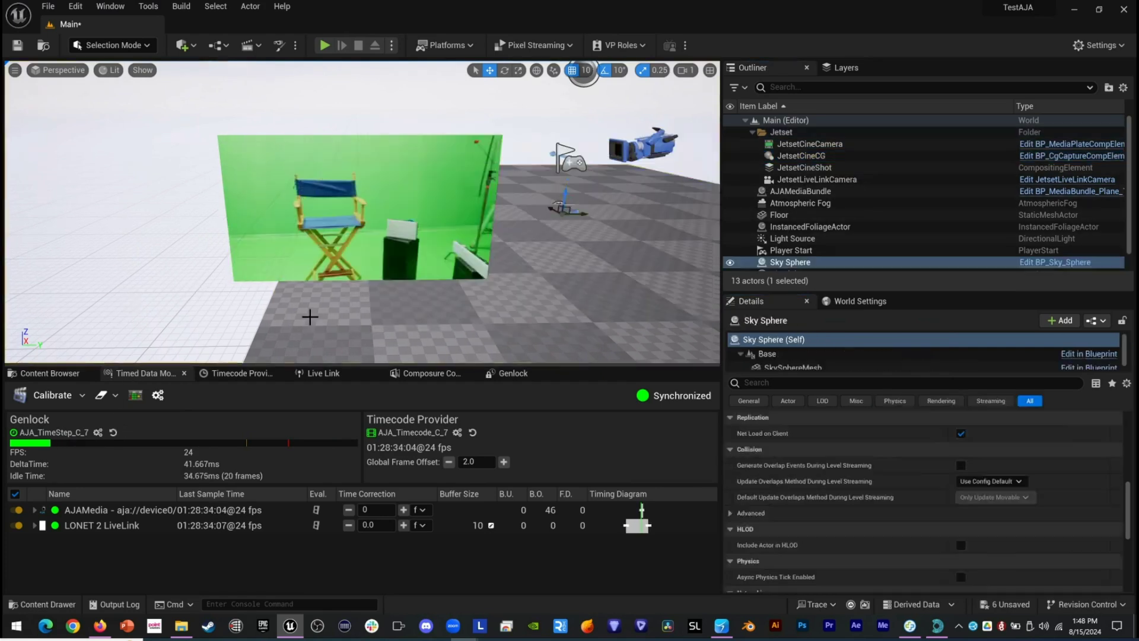
left_click(331, 321)
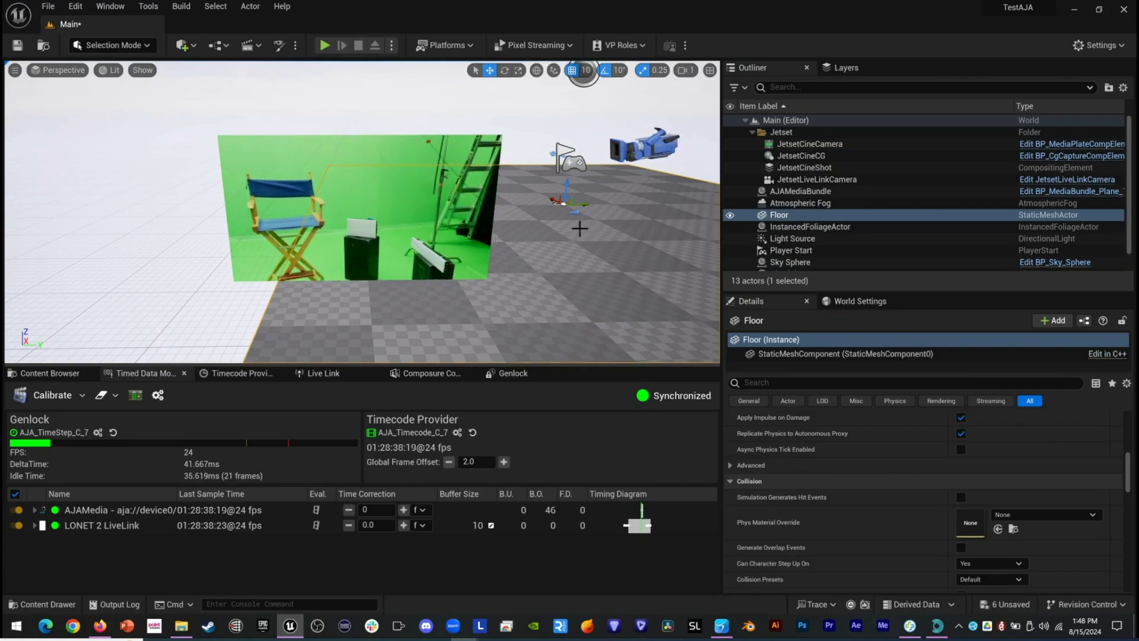
left_click(749, 400)
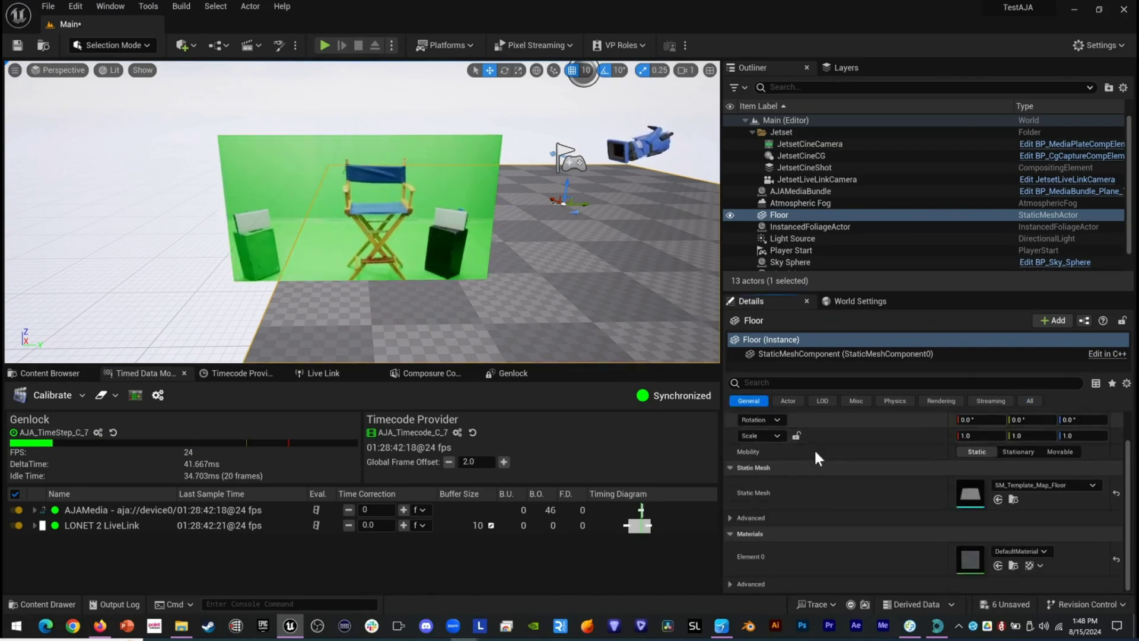
scroll(814, 447, "up", 1)
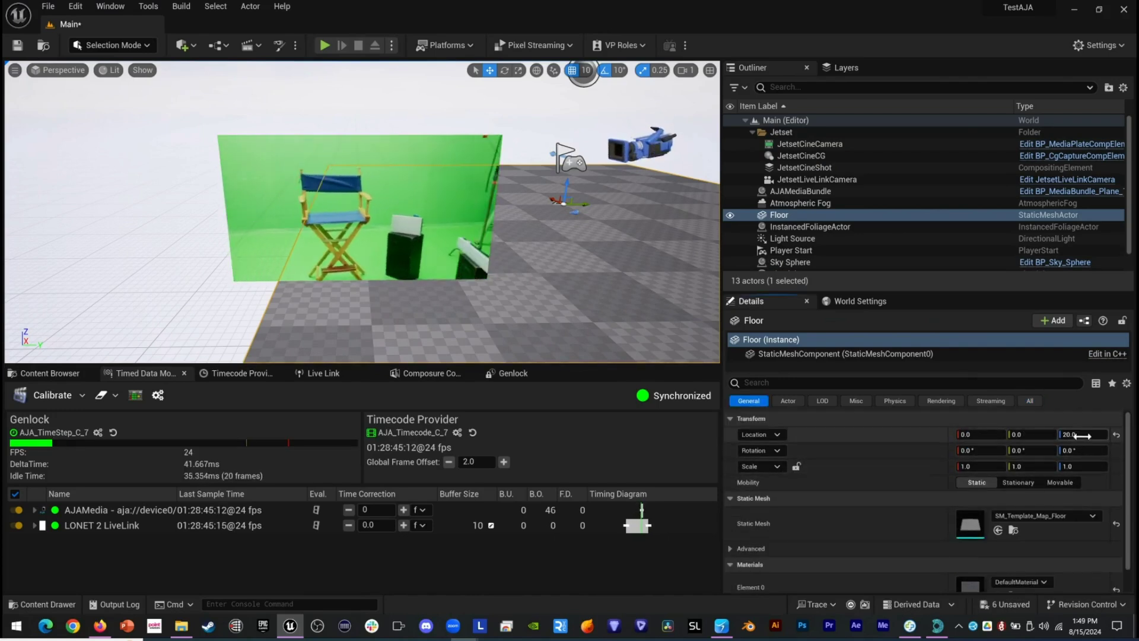
left_click(1068, 436)
type("0")
key("Return")
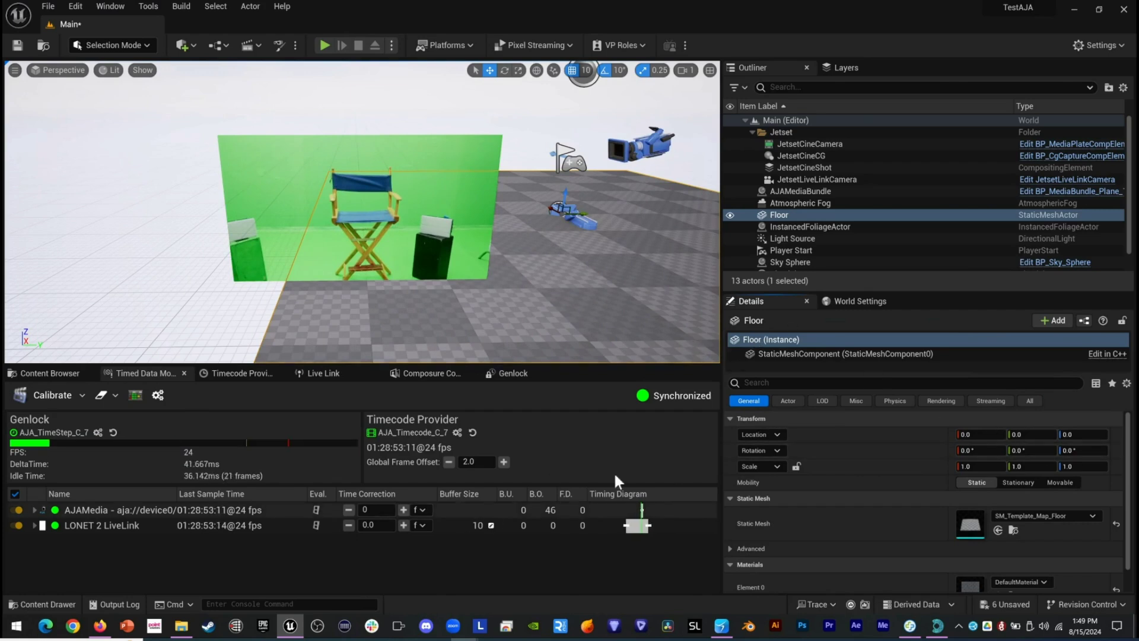
Assign the jetset camera subject as the Subject Representation of JetsetLiveLinkCamera's LiveLinkComponentController.
left_click(806, 155)
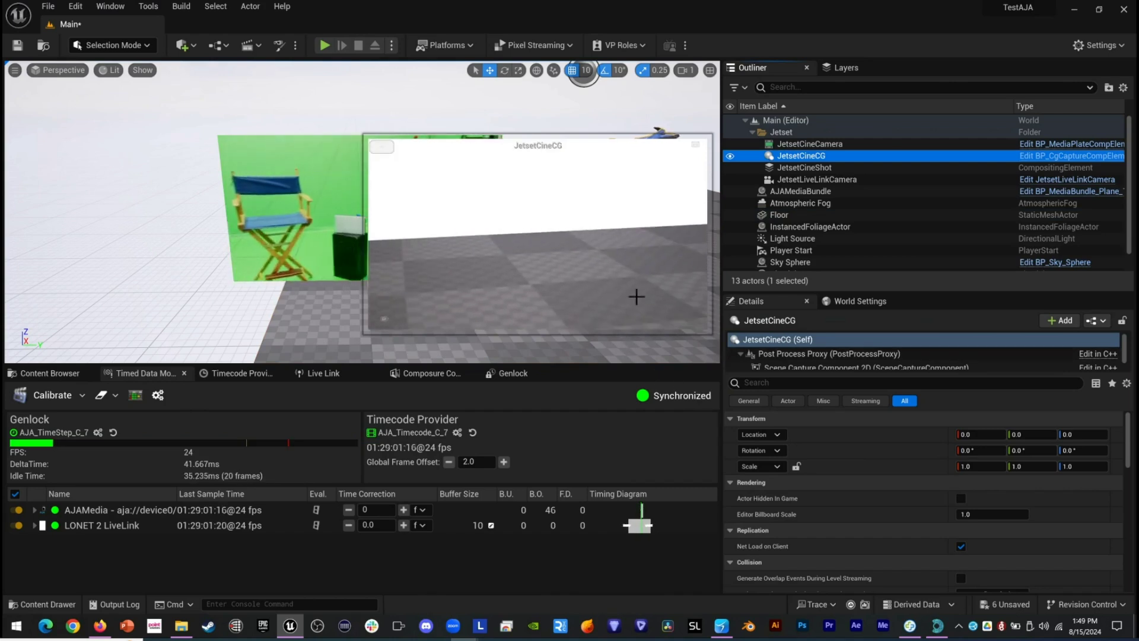
left_click(815, 178)
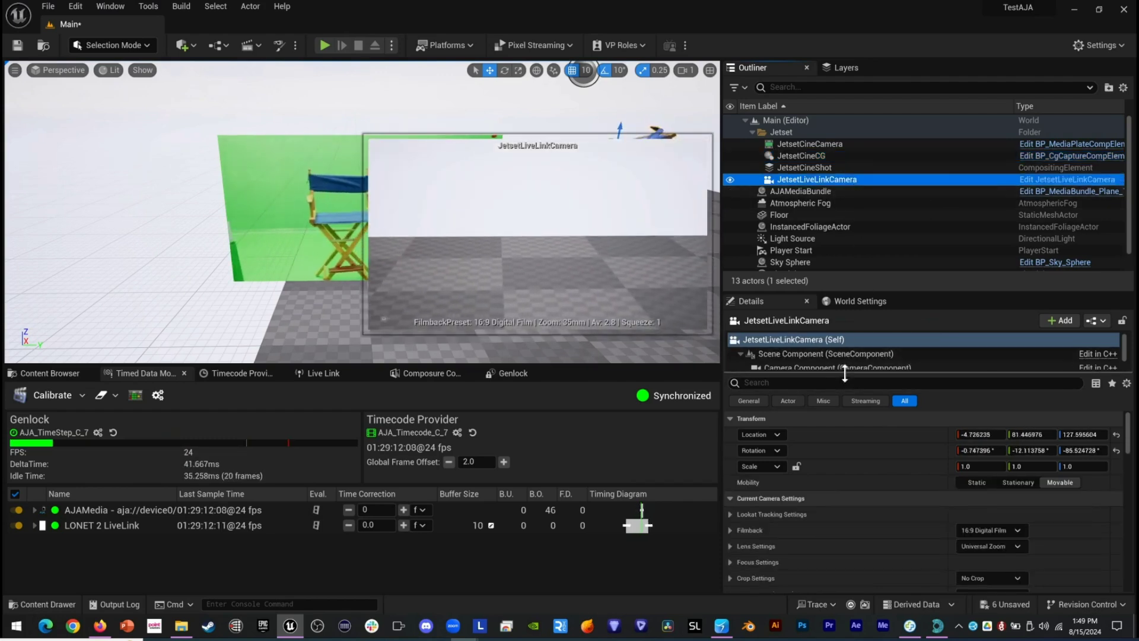
left_click_drag(846, 377, 846, 410)
left_click(813, 389)
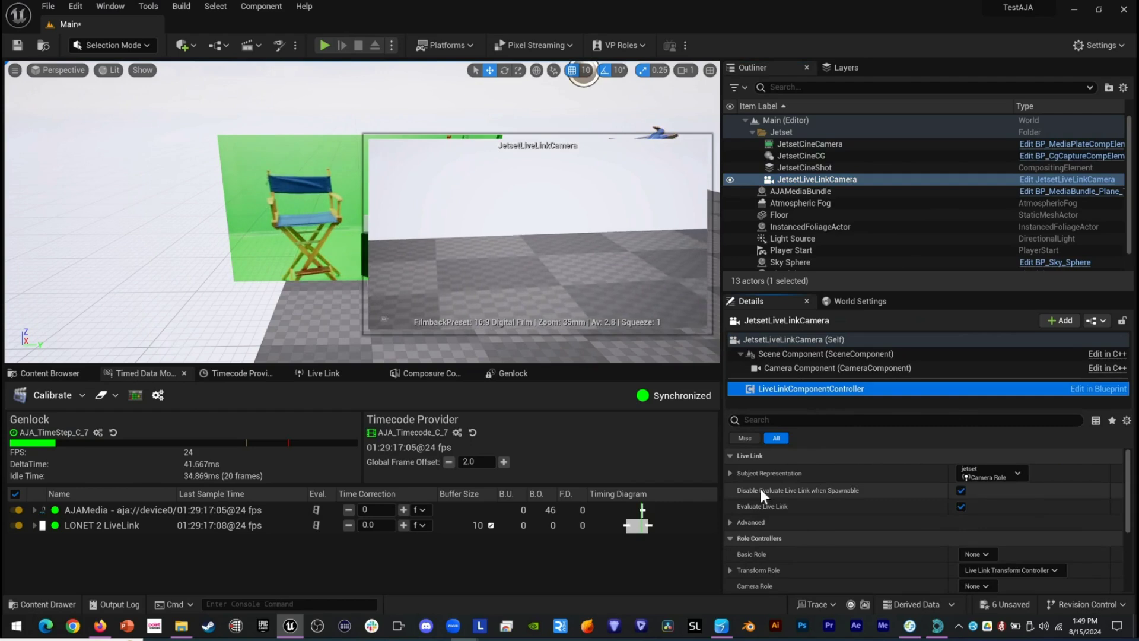
left_click(731, 474)
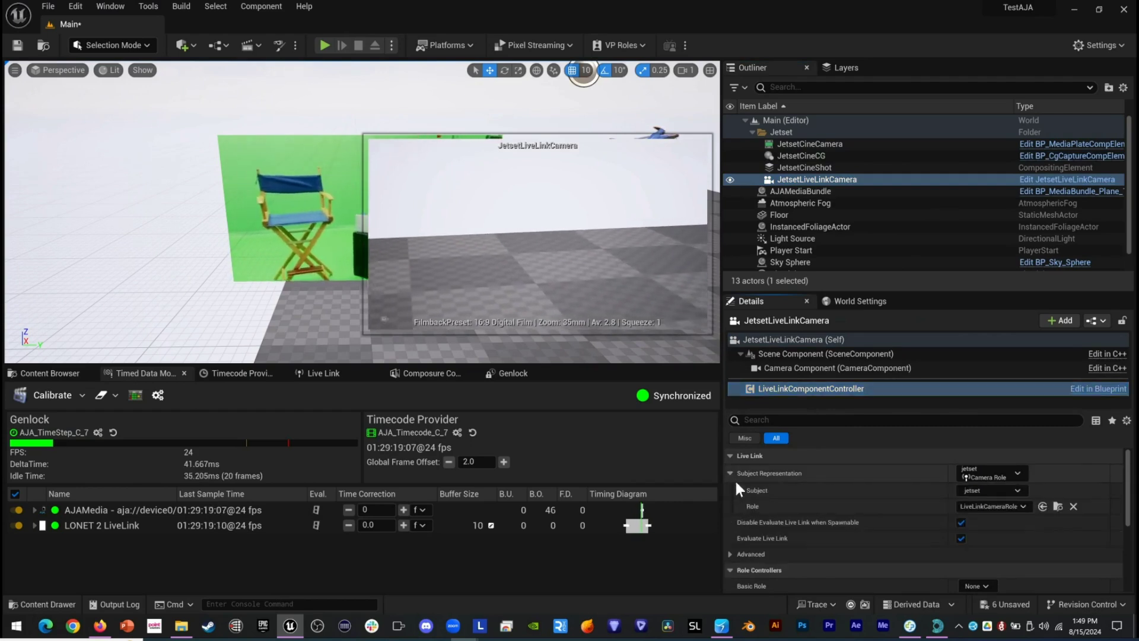
left_click(1020, 472)
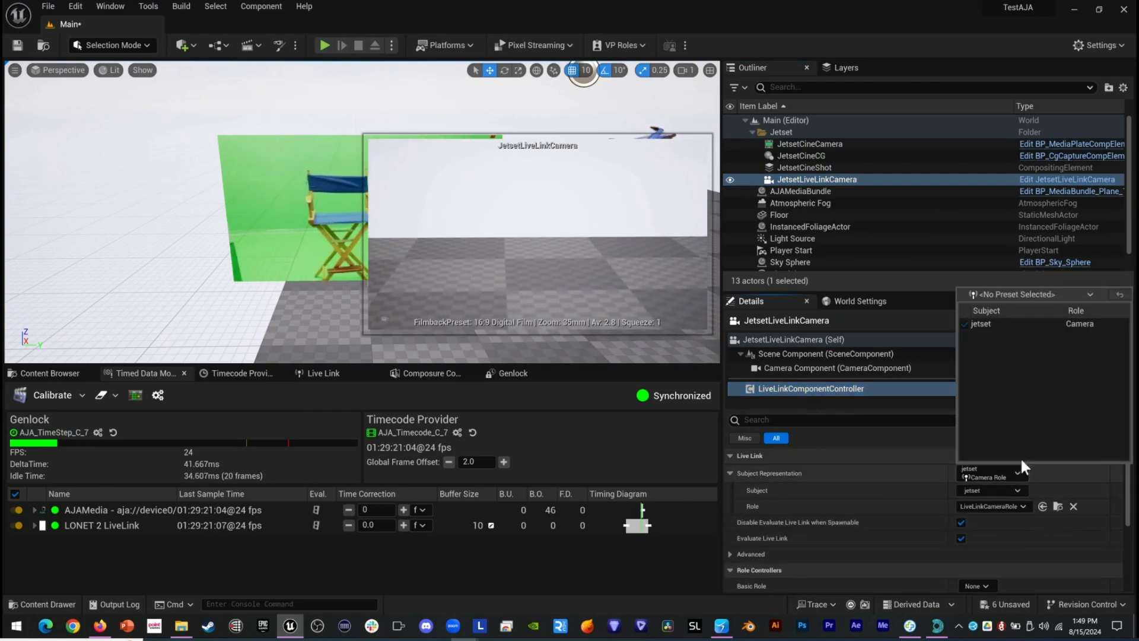
left_click(1035, 322)
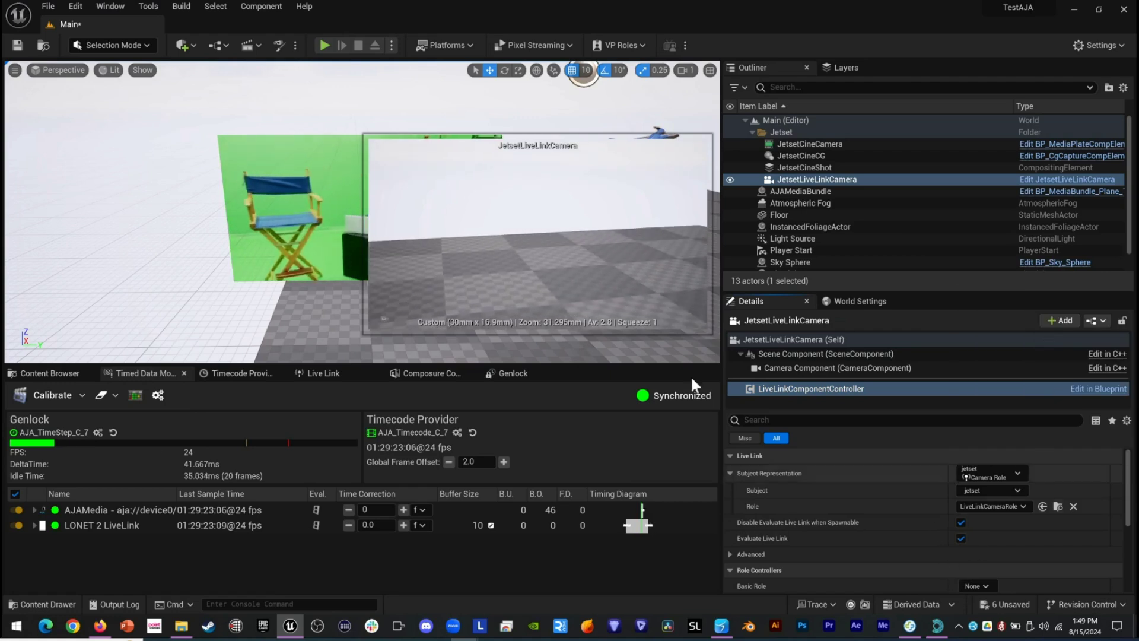
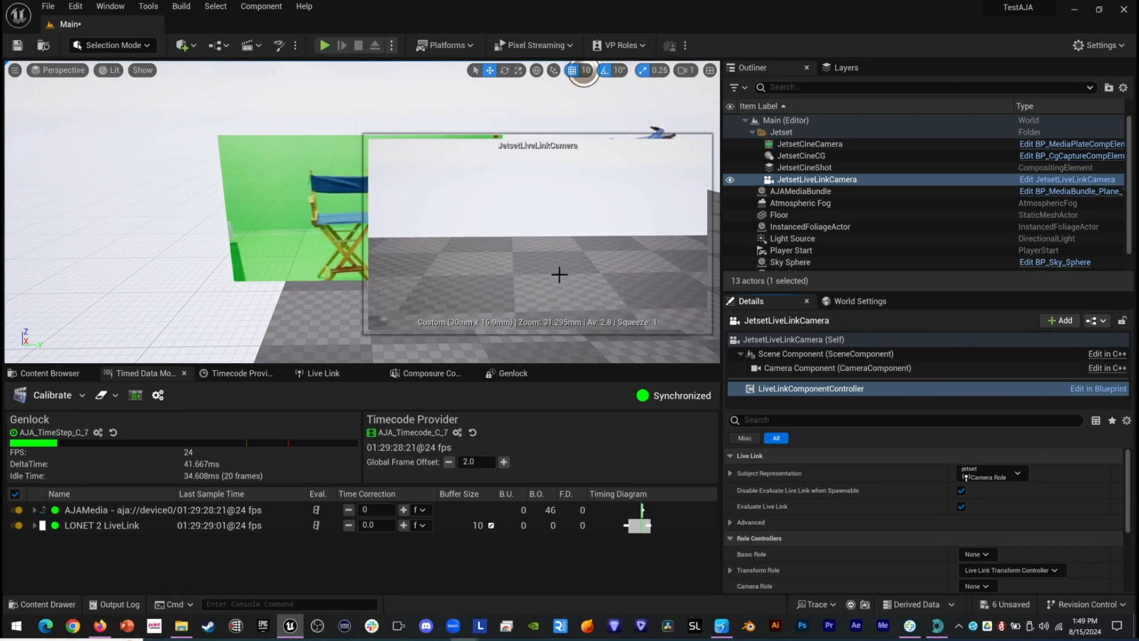
With JetsetCineShot previewed, lower the timecode provider's Global Frame Offset to 0 and recalibrate the timed data sources.
left_click(823, 169)
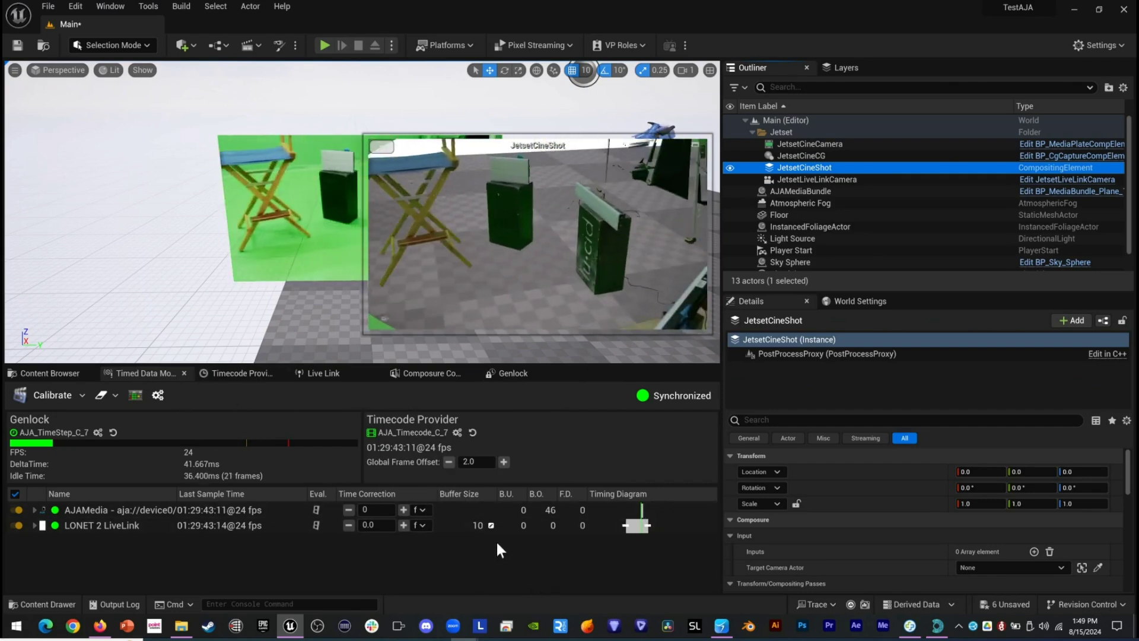
left_click(448, 461)
left_click(449, 461)
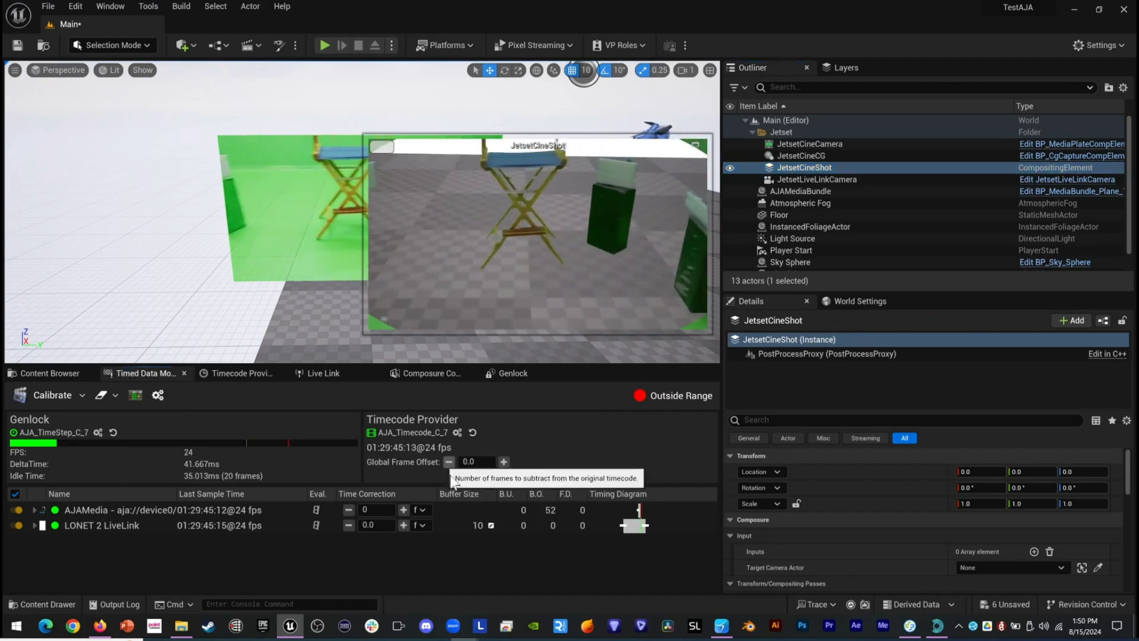
left_click(43, 400)
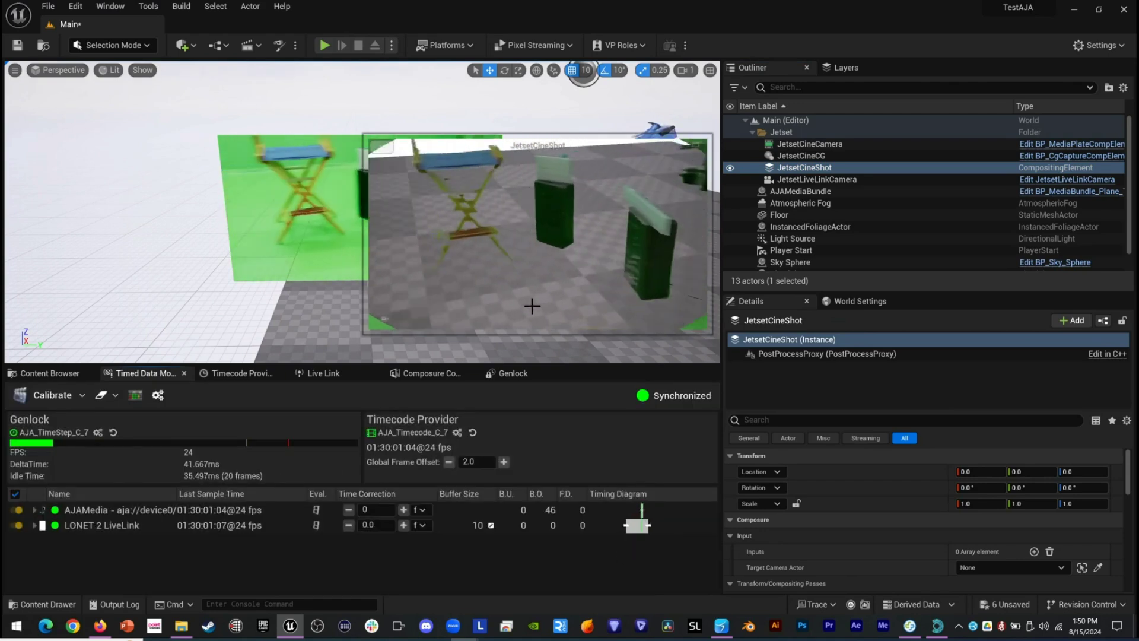
Adjust the AJAMedia time correction against the JetsetCineShot preview, trying up to 4 frames and settling on 3.
mouse_move(632, 540)
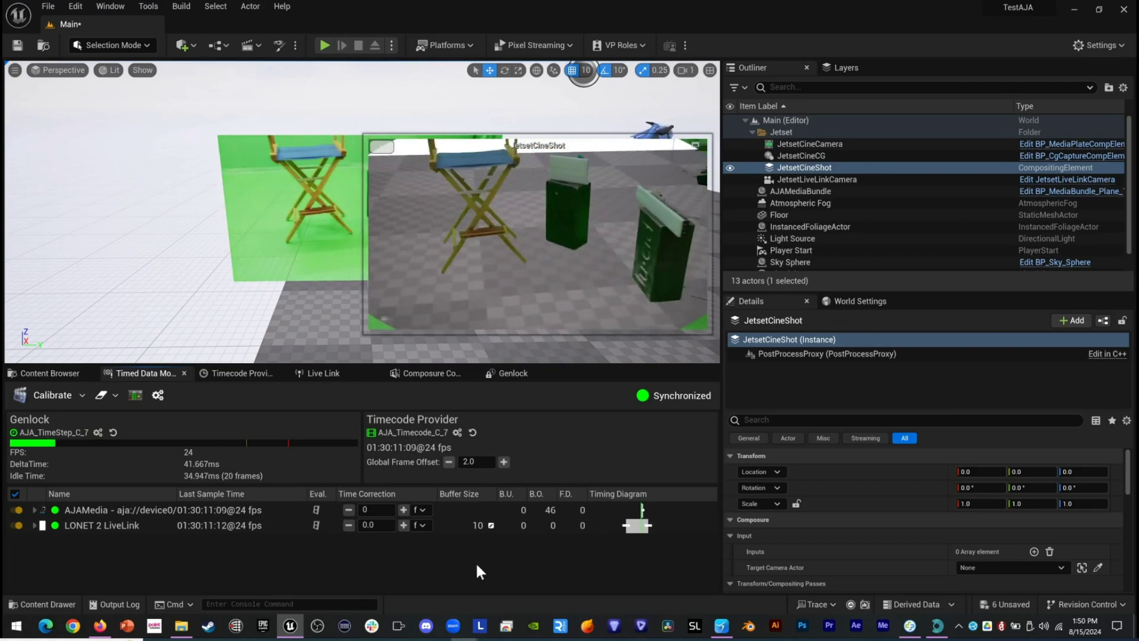
left_click(404, 512)
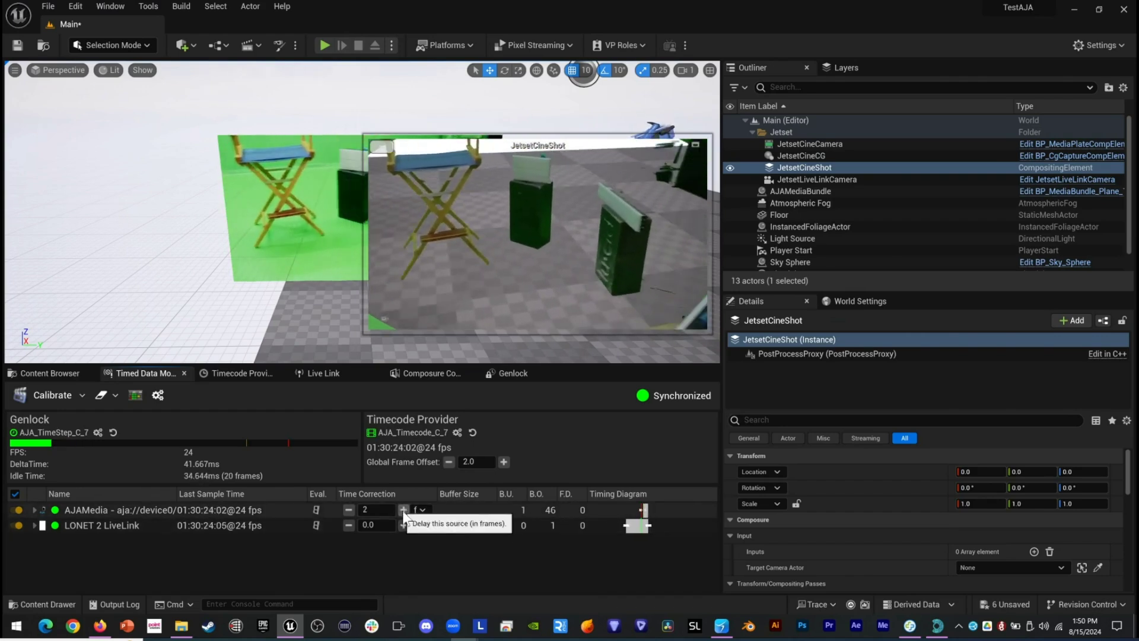
left_click(404, 512)
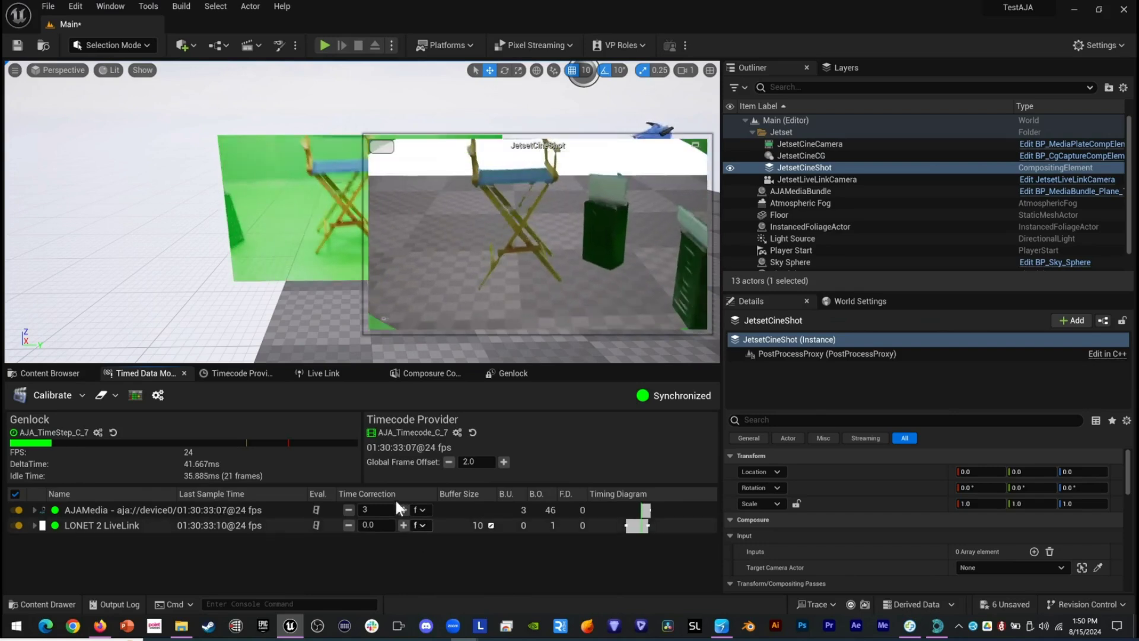
left_click(404, 510)
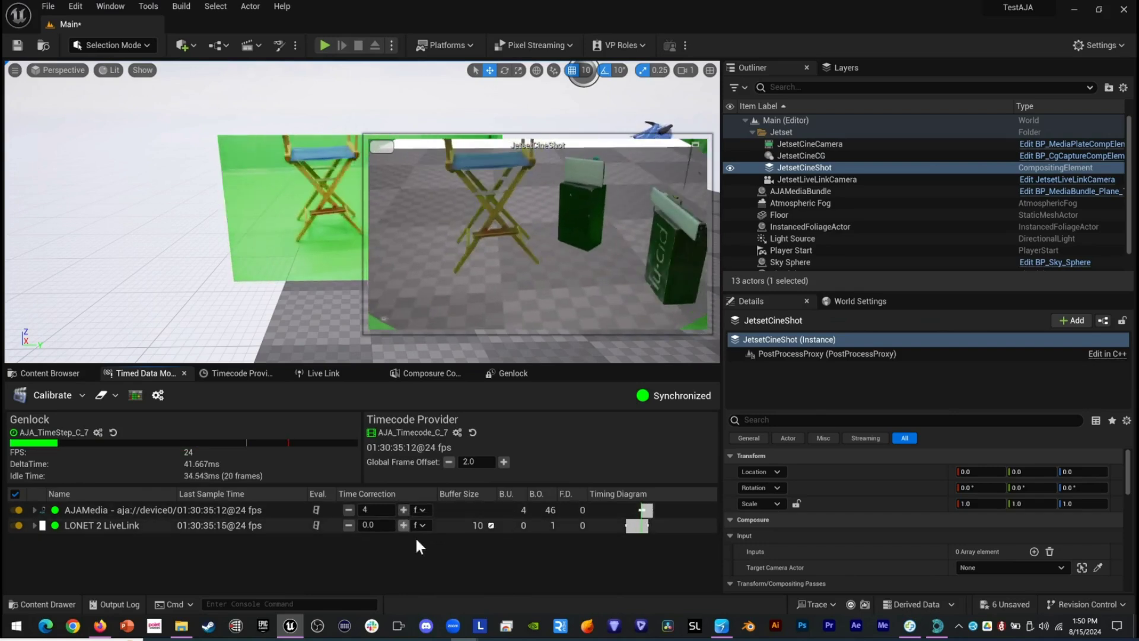
left_click(348, 510)
left_click(394, 536)
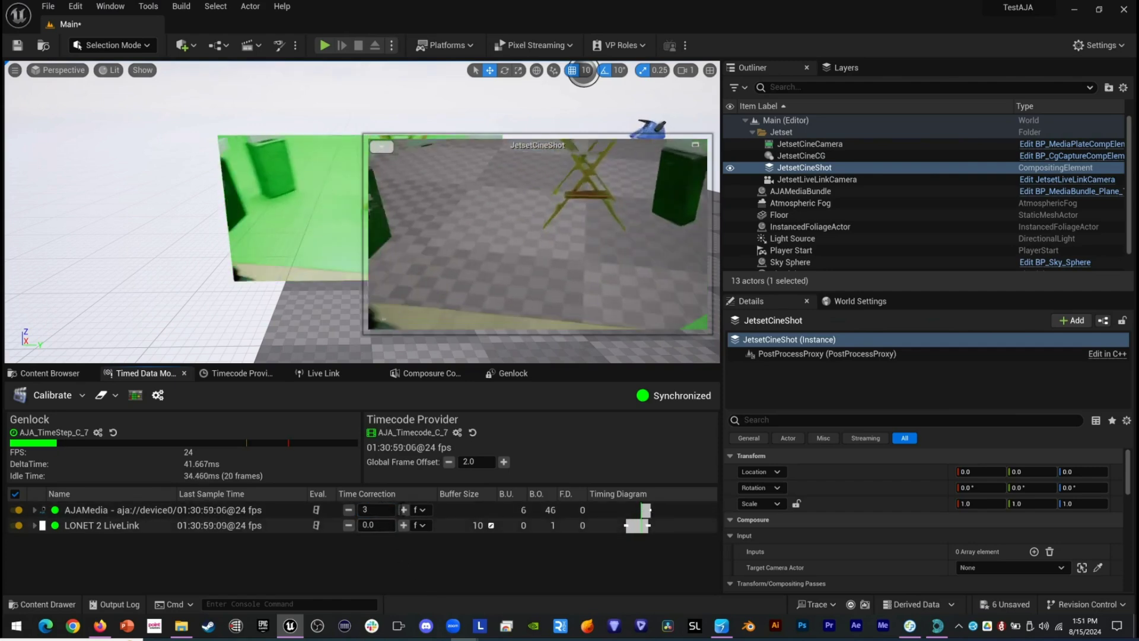
Recalibrate the timed data sources with the new AJAMedia time correction and check the timing diagram.
mouse_move(440, 478)
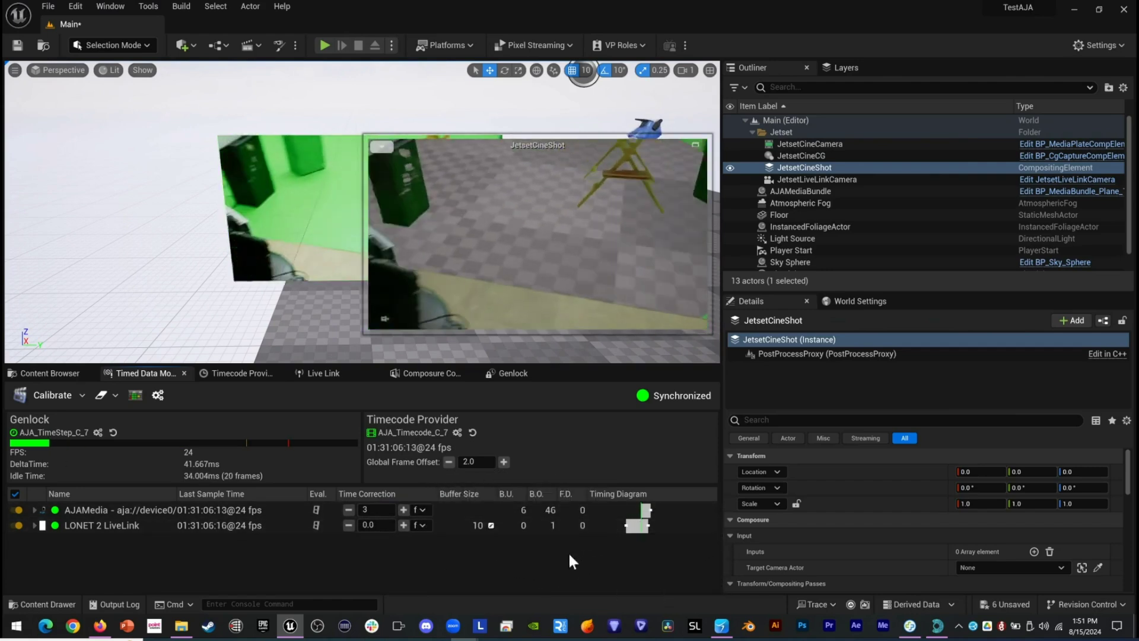
left_click(43, 396)
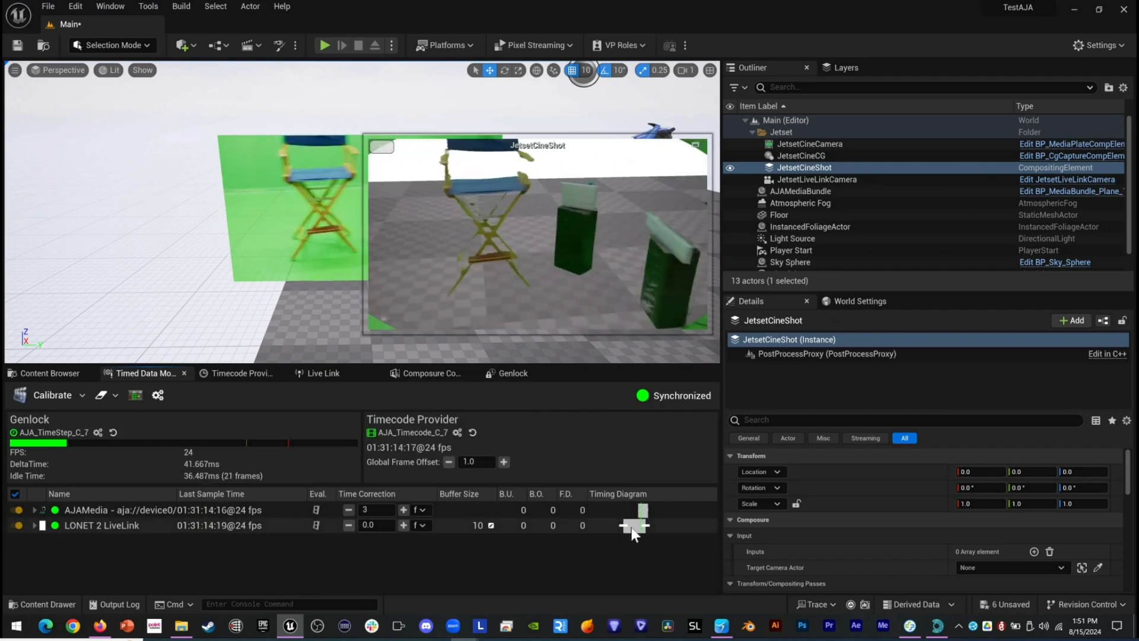
mouse_move(636, 527)
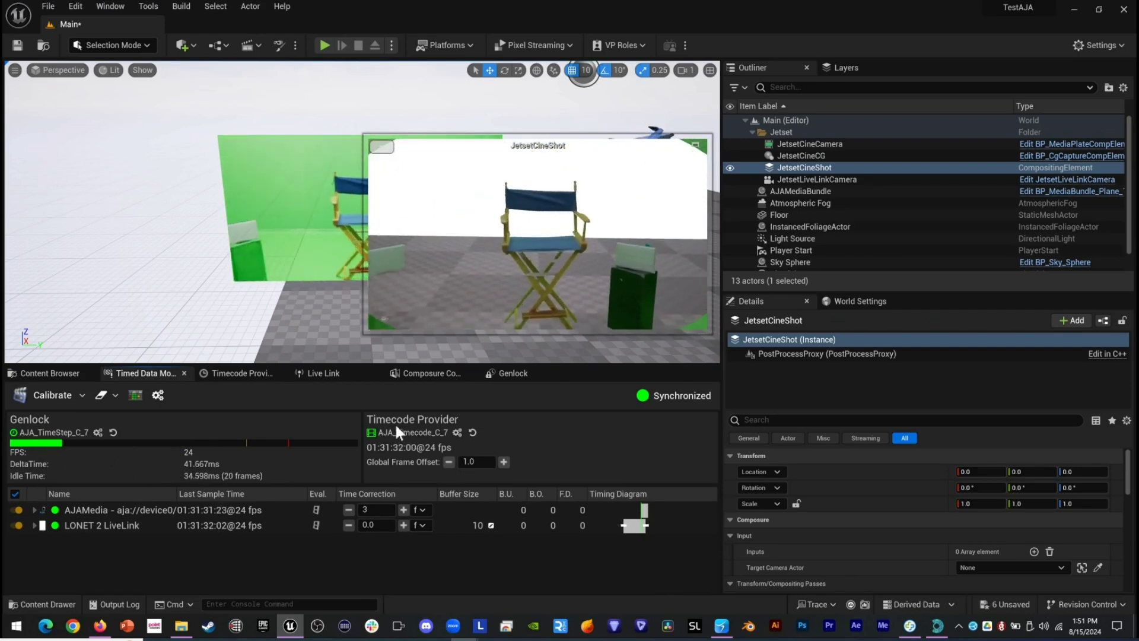
mouse_move(394, 445)
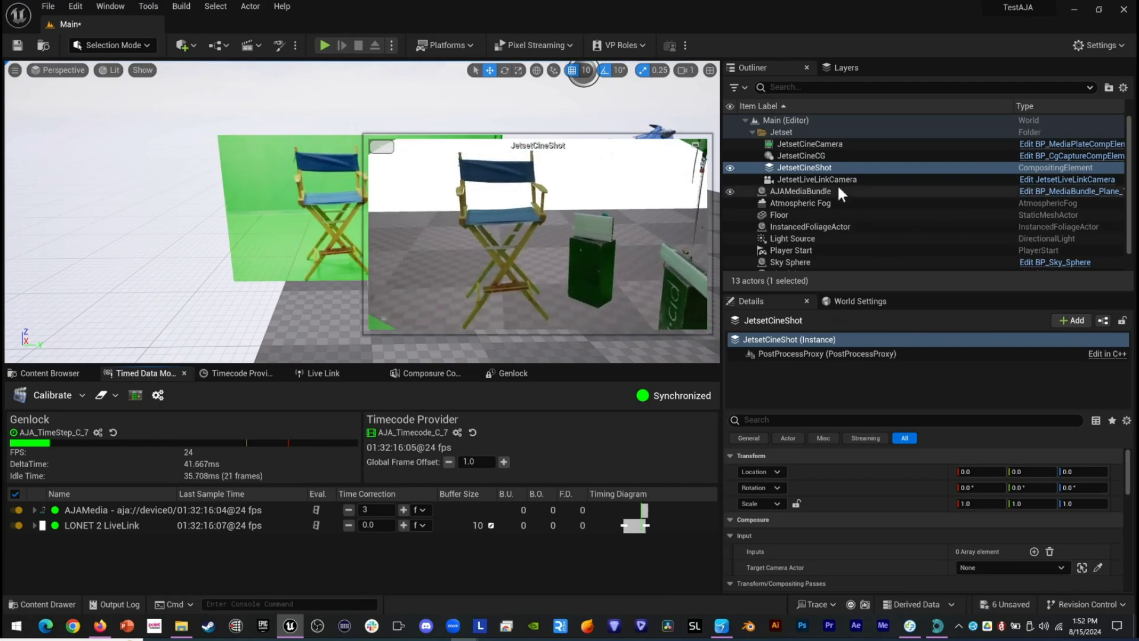
In JetsetCineCamera's Despill transform pass, set the material to M_DespillGreenByAvg and add one key color element.
left_click(831, 145)
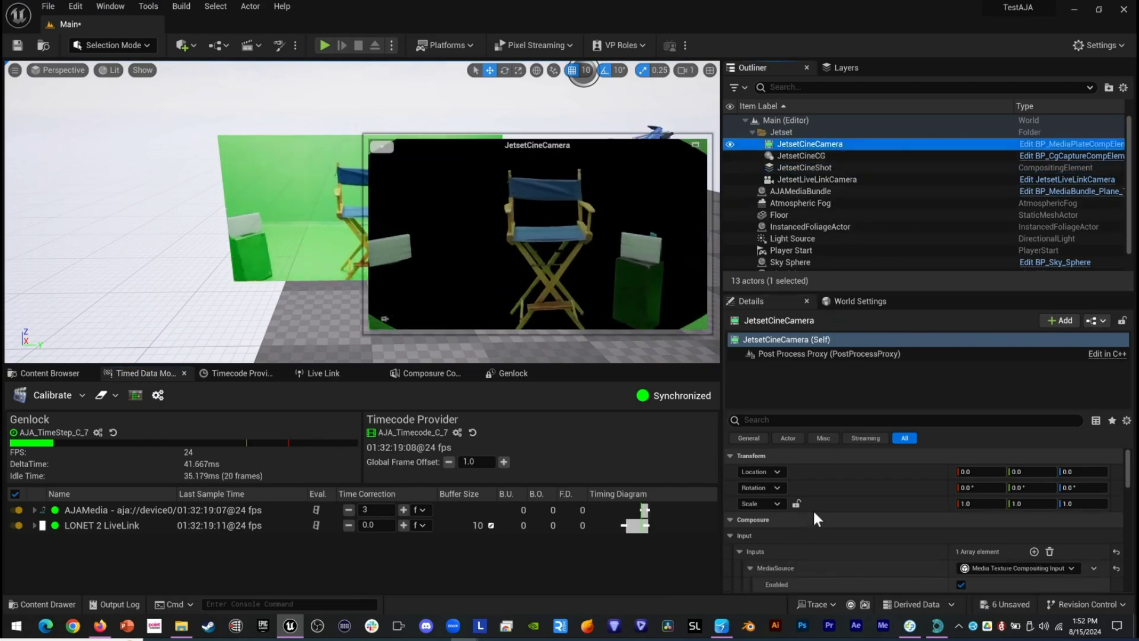
scroll(818, 519, "down", 10)
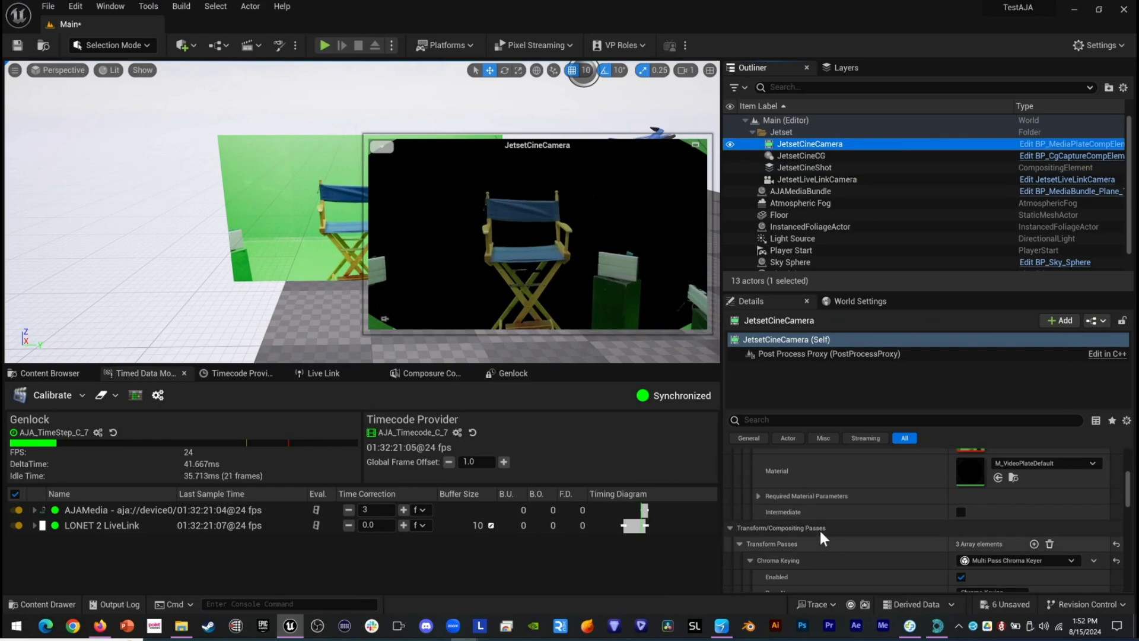
scroll(816, 522, "down", 3)
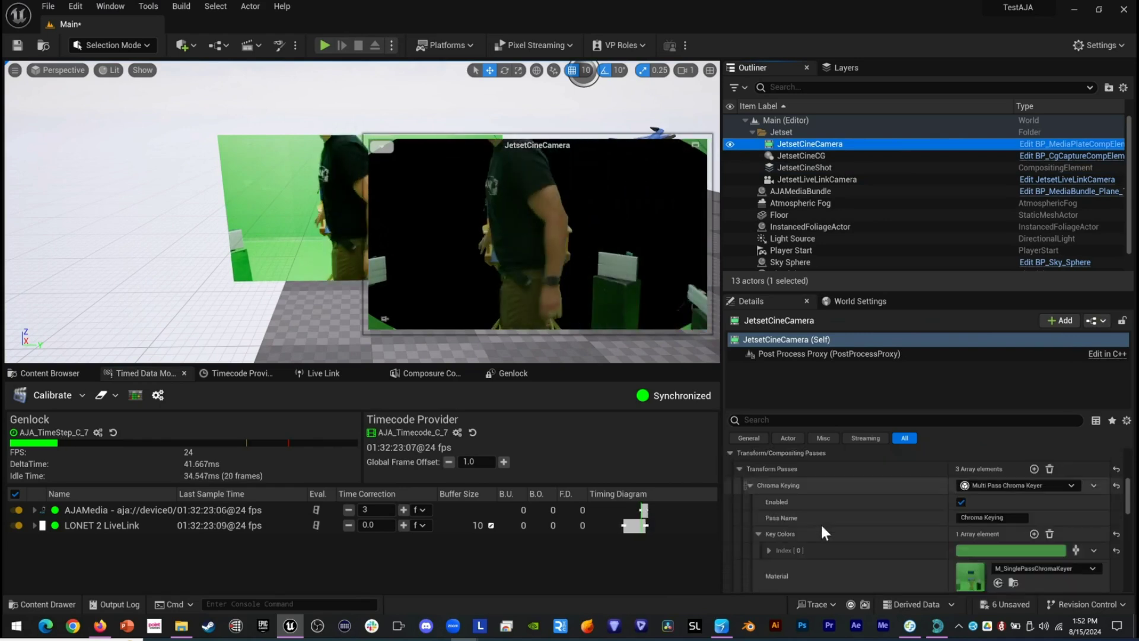
scroll(823, 525, "down", 5)
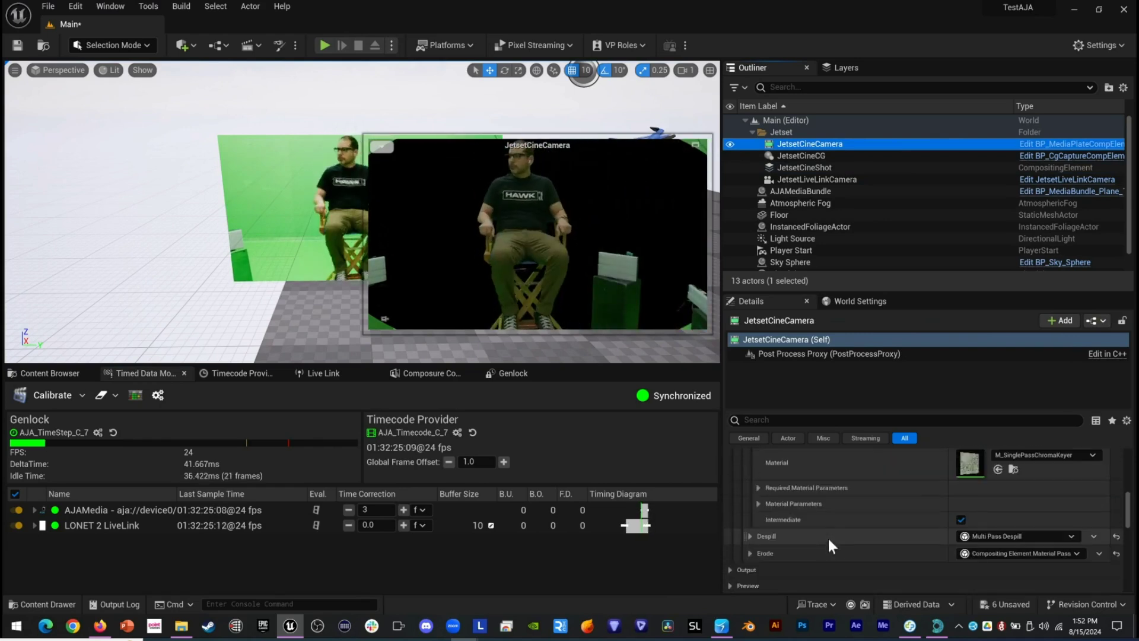
left_click(828, 536)
scroll(749, 498, "down", 2)
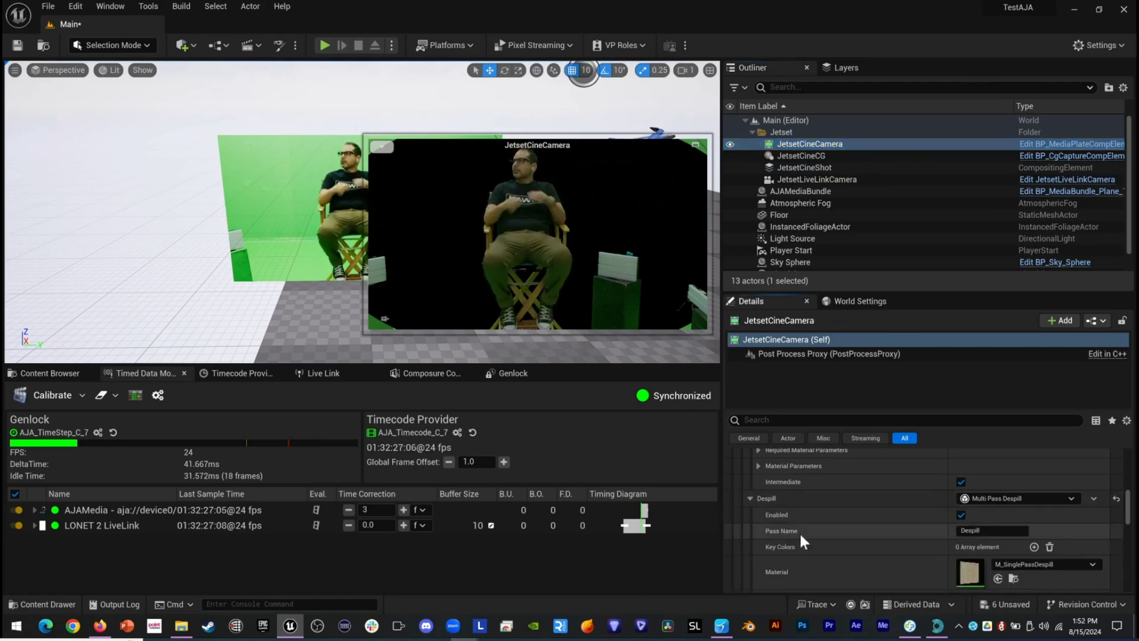
scroll(830, 538, "down", 2)
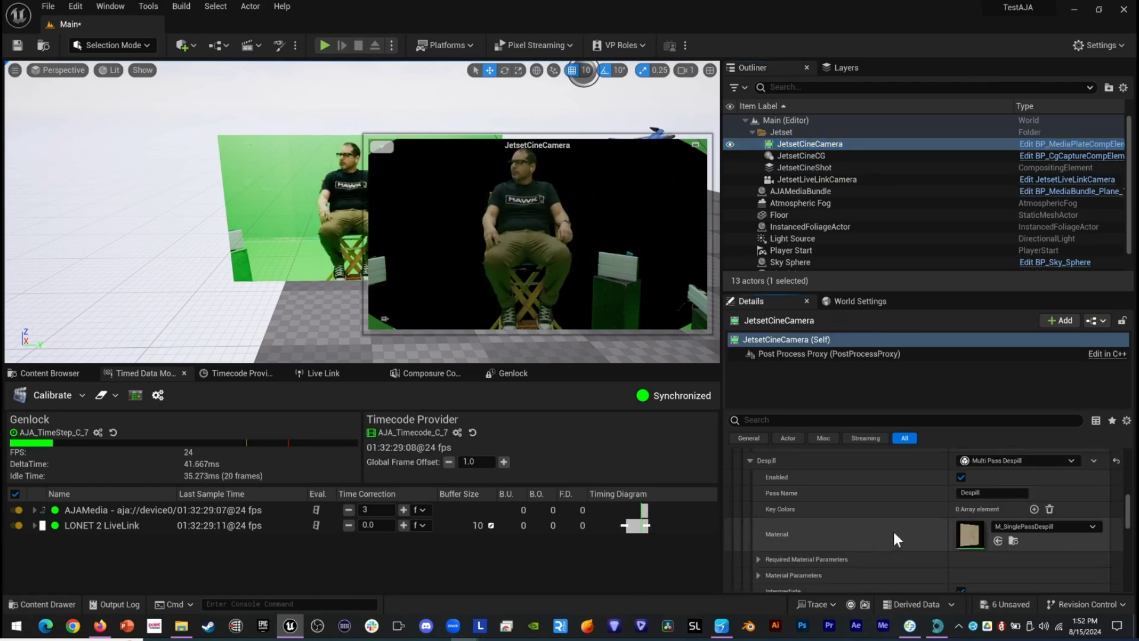
scroll(787, 550, "down", 2)
left_click(758, 522)
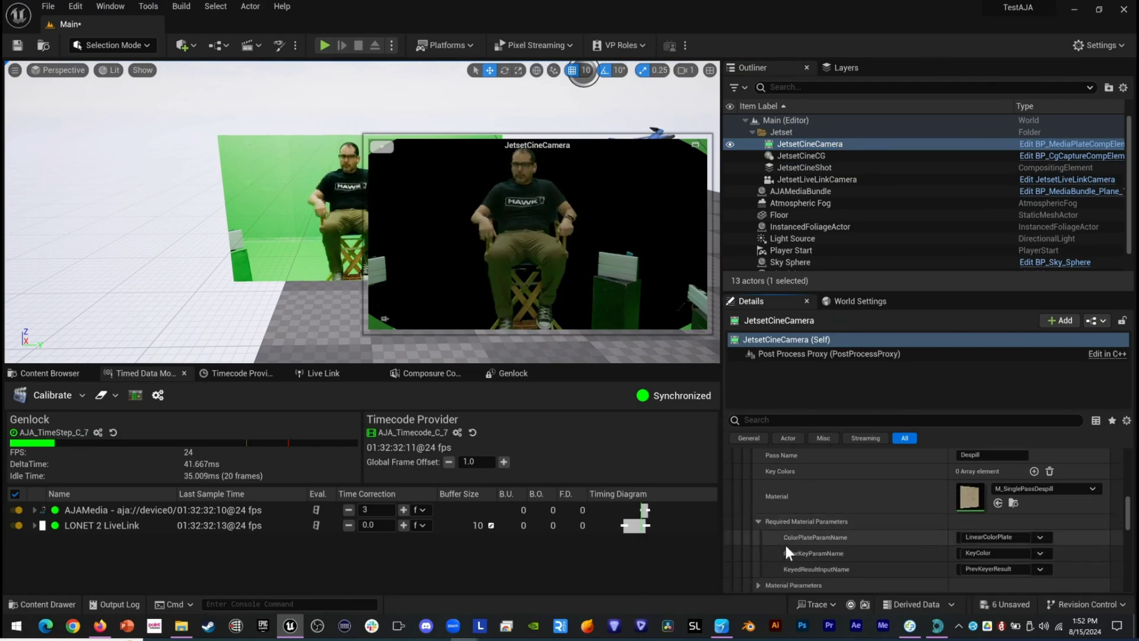
scroll(757, 528, "up", 2)
left_click(1091, 527)
left_click(1094, 528)
left_click(1093, 528)
type("avg")
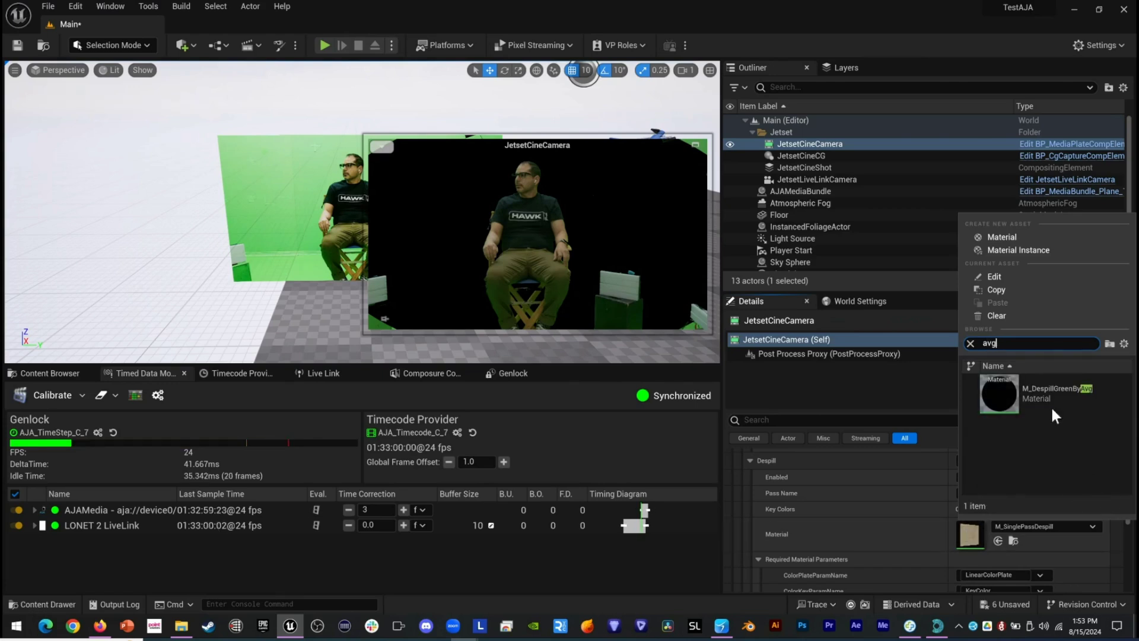
left_click(1056, 390)
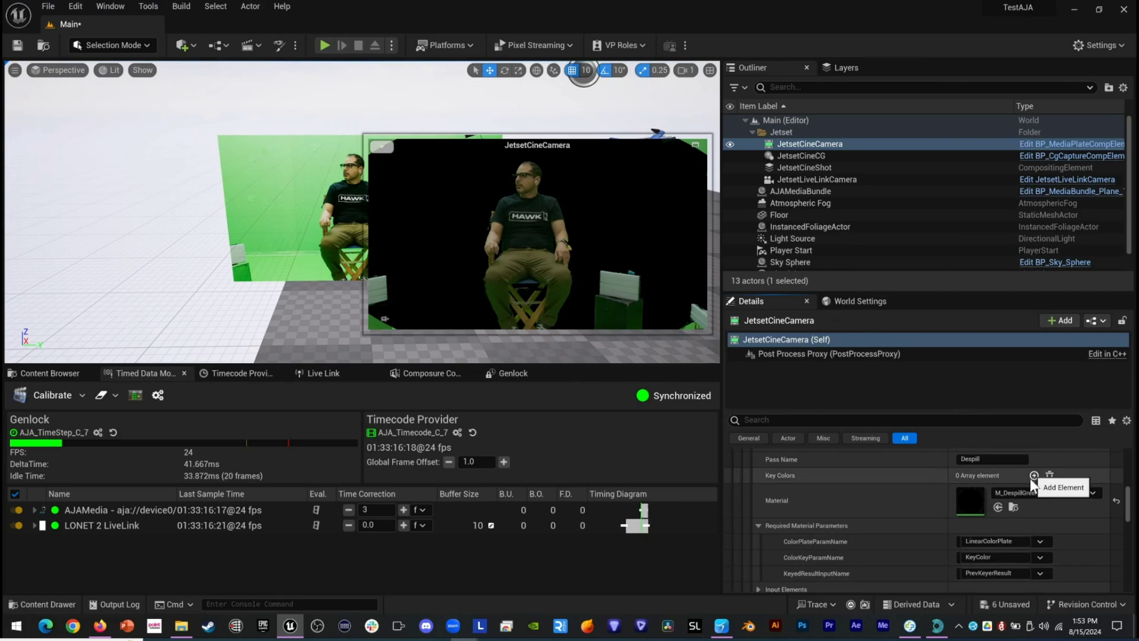
left_click(1033, 476)
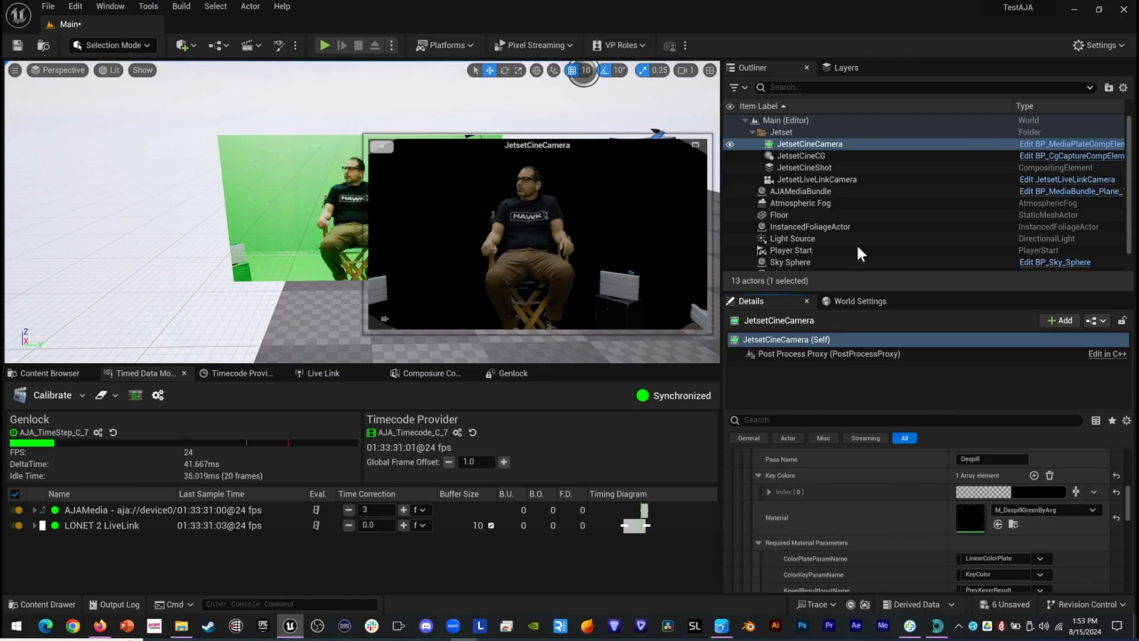
Open JetsetCineCamera's preview in its own window and display only its alpha channel.
left_click(807, 168)
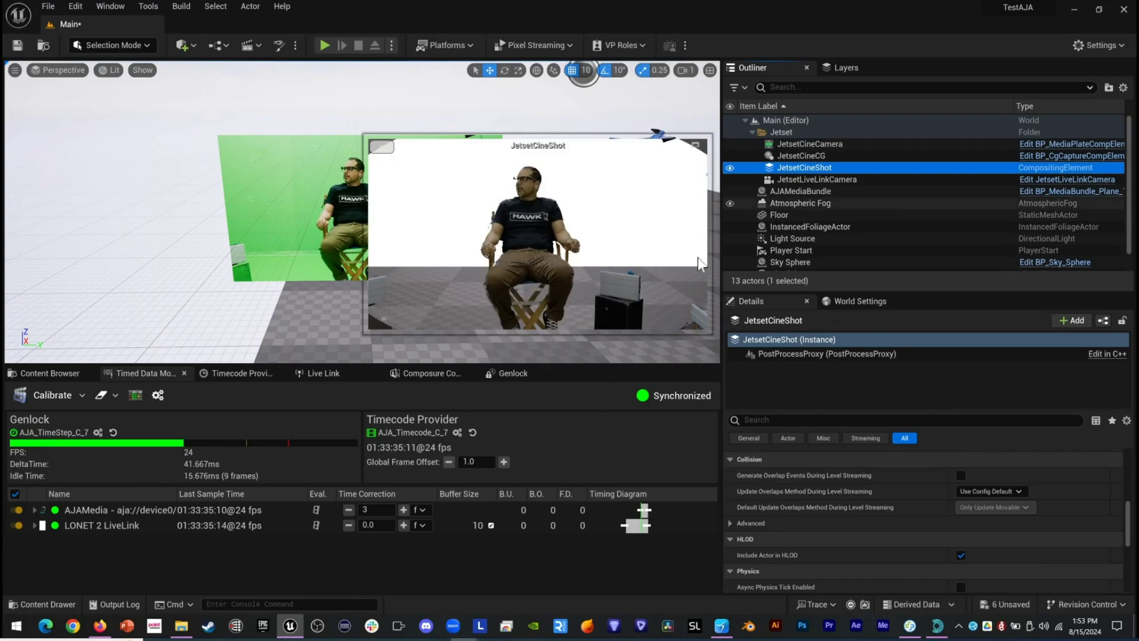
left_click(807, 145)
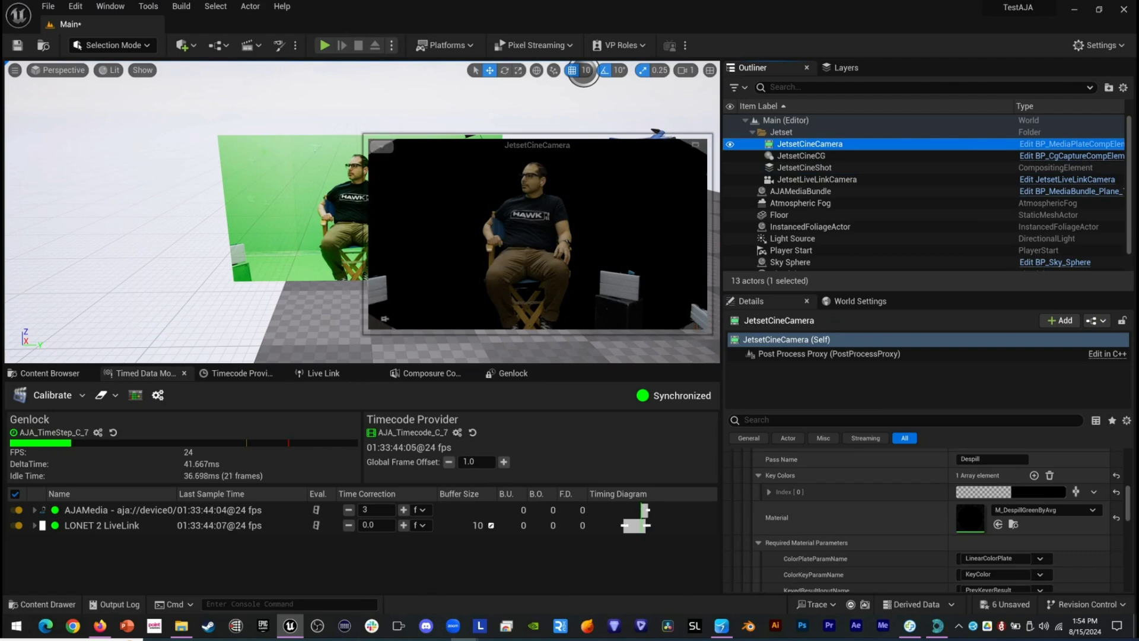
left_click(696, 144)
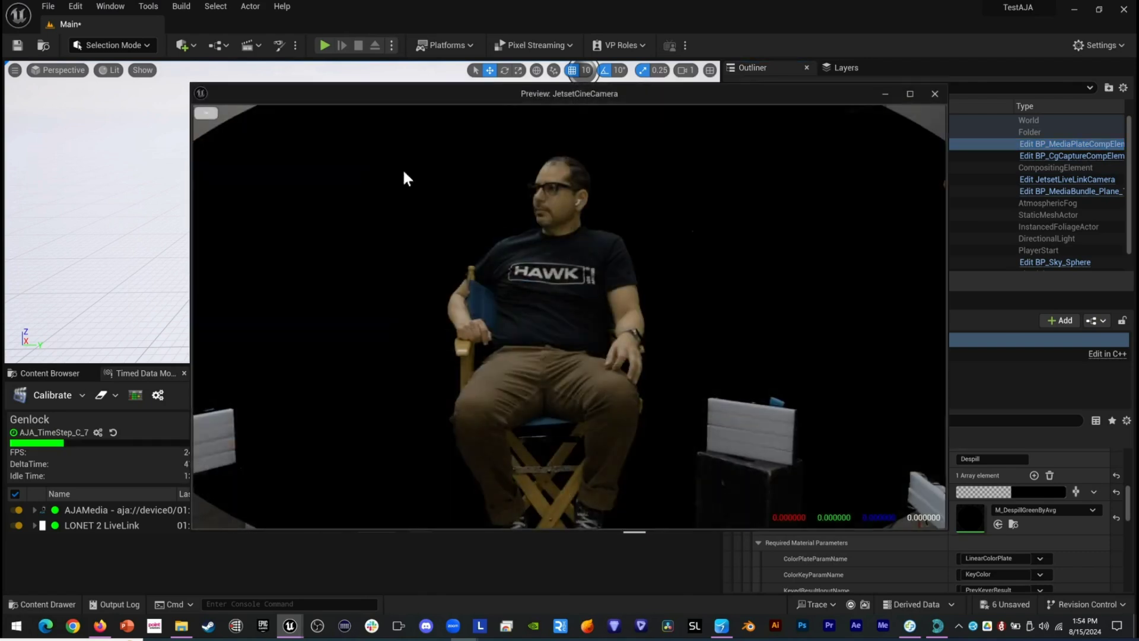
left_click(206, 113)
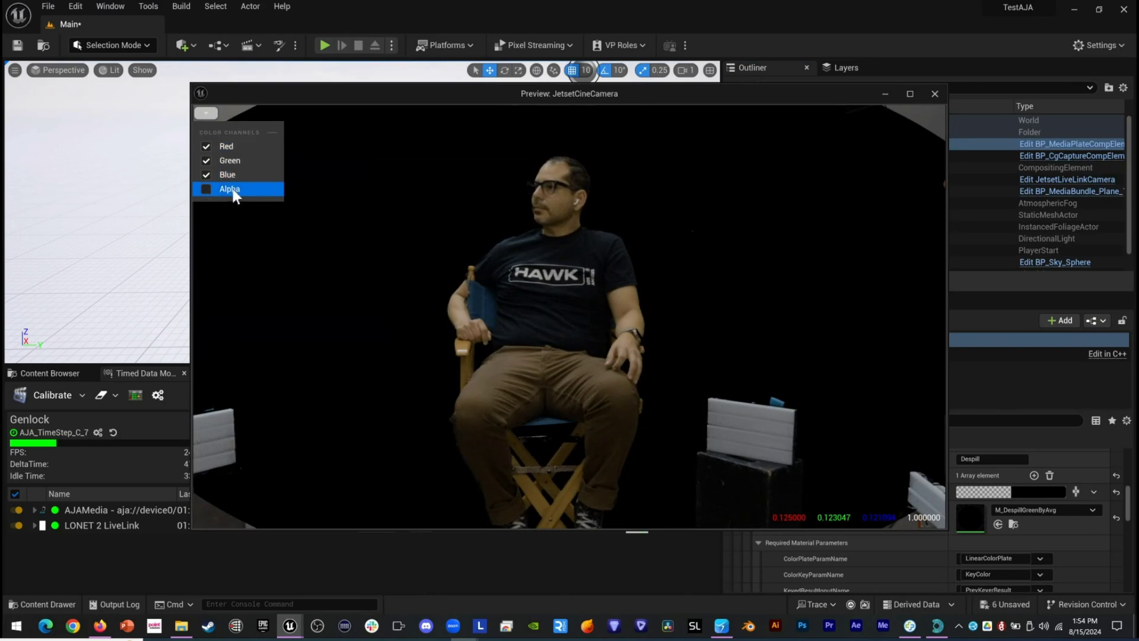
left_click(233, 190)
left_click(211, 175)
left_click(205, 160)
left_click(206, 146)
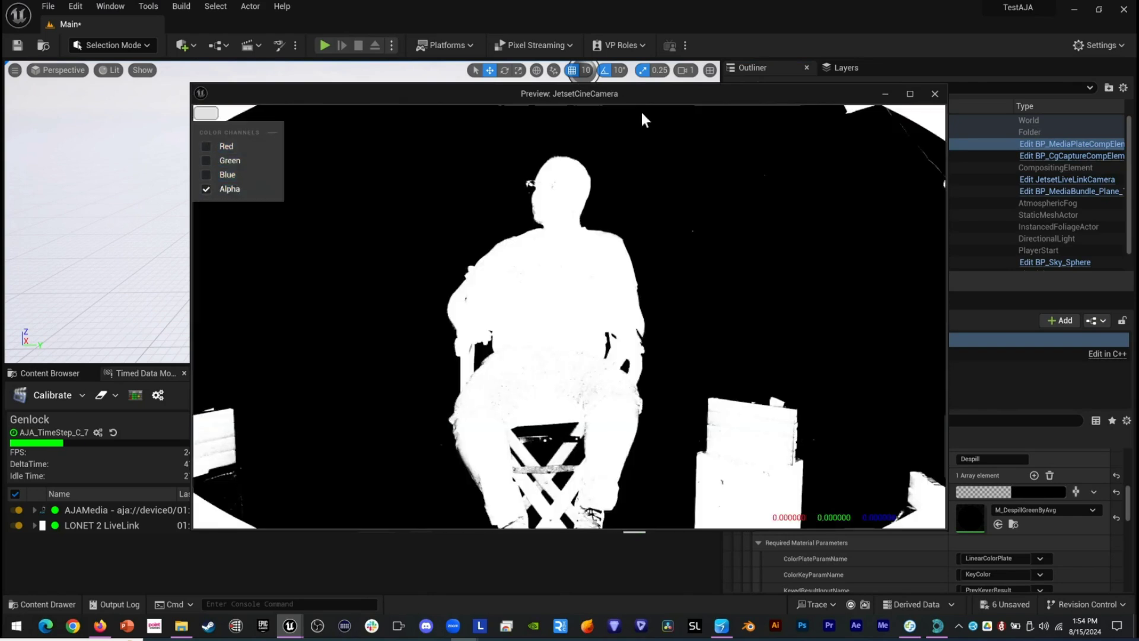
left_click_drag(689, 91, 529, 70)
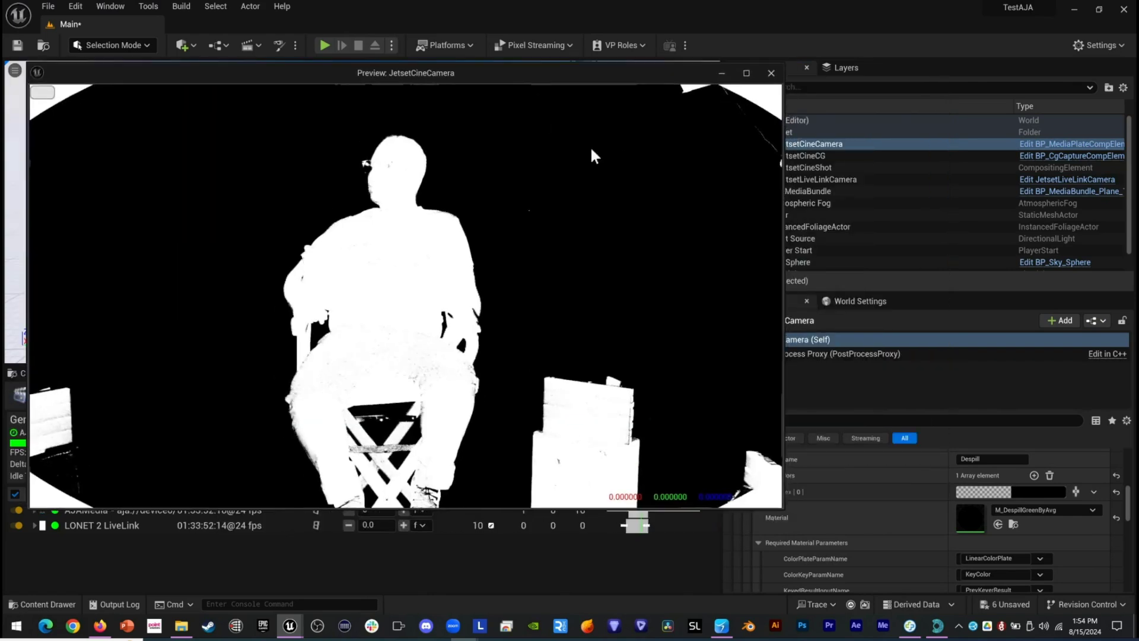
In JetsetCineCamera's Chroma Keying pass, set the AlphaBias material parameter to 0.648515 while judging the alpha matte.
scroll(835, 529, "up", 2)
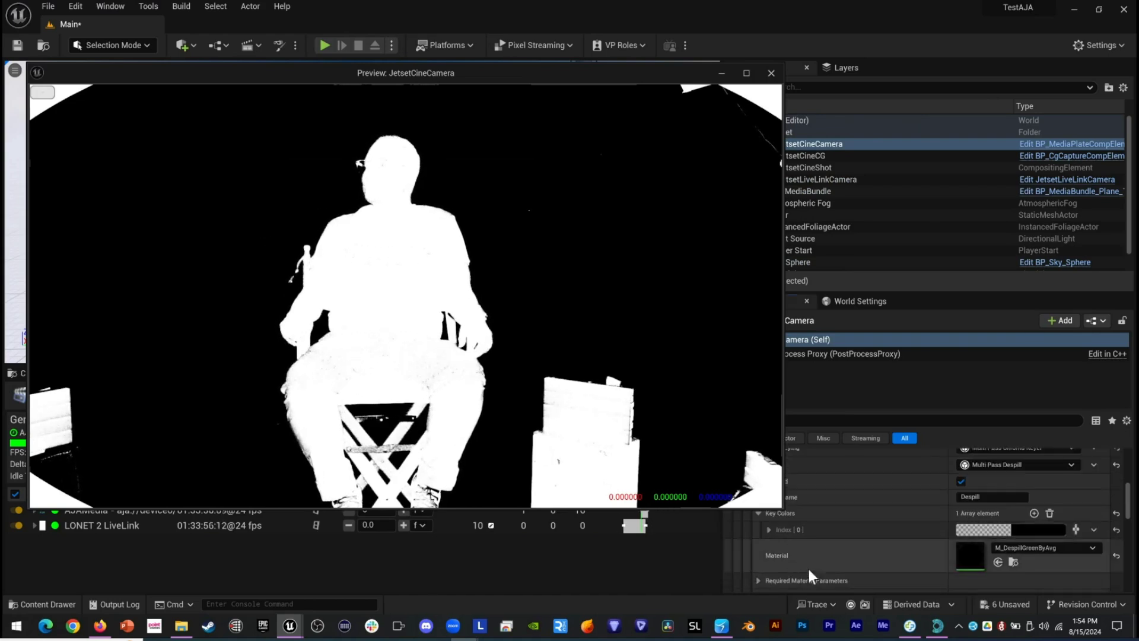
scroll(810, 567, "up", 2)
scroll(817, 565, "up", 2)
left_click_drag(603, 73, 582, 37)
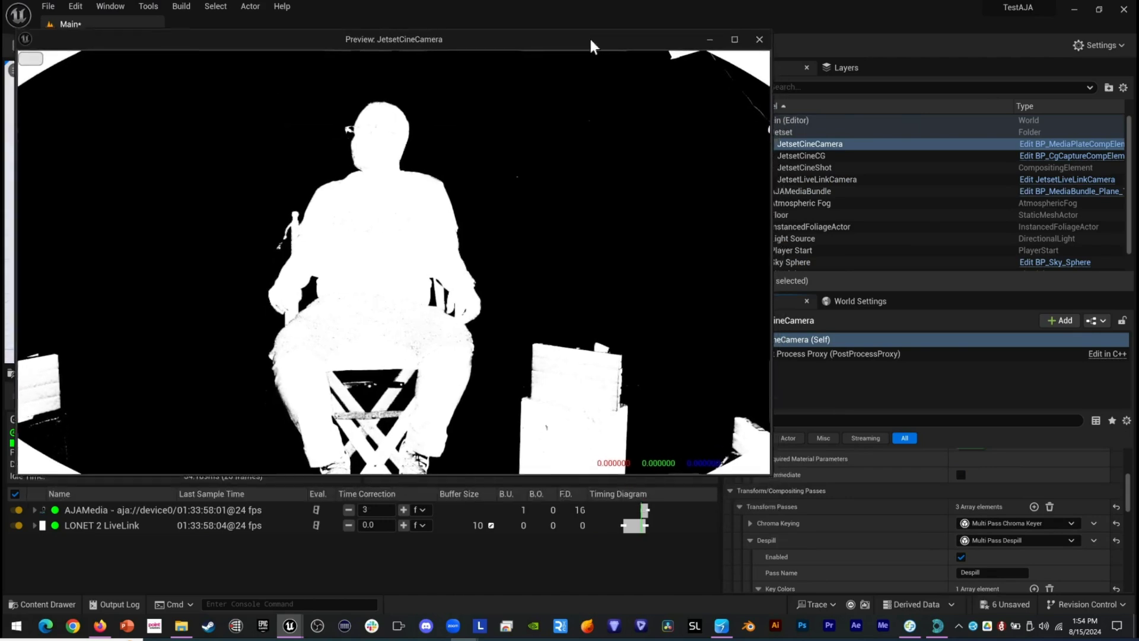
left_click(749, 524)
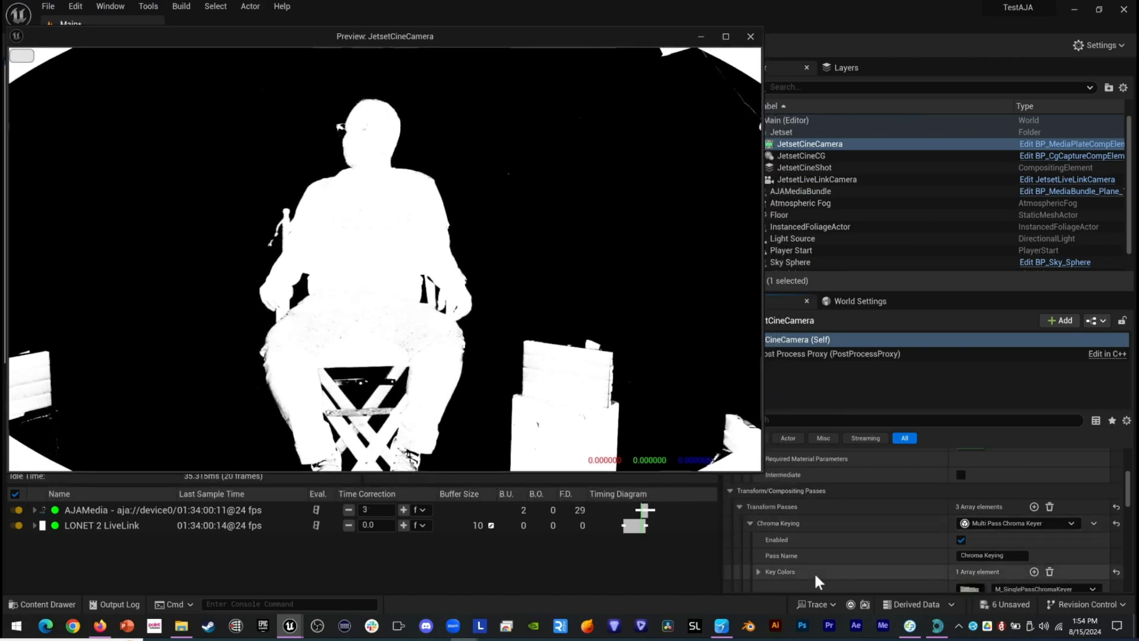
scroll(818, 572, "down", 2)
scroll(799, 547, "down", 2)
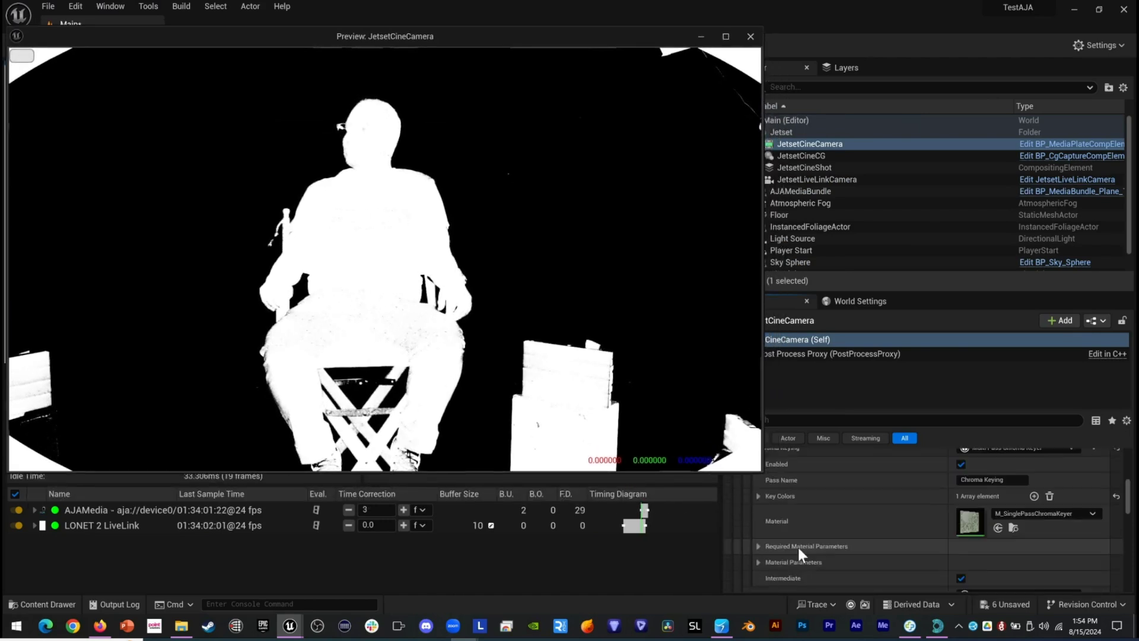
left_click(772, 561)
scroll(778, 557, "down", 2)
scroll(914, 561, "down", 4)
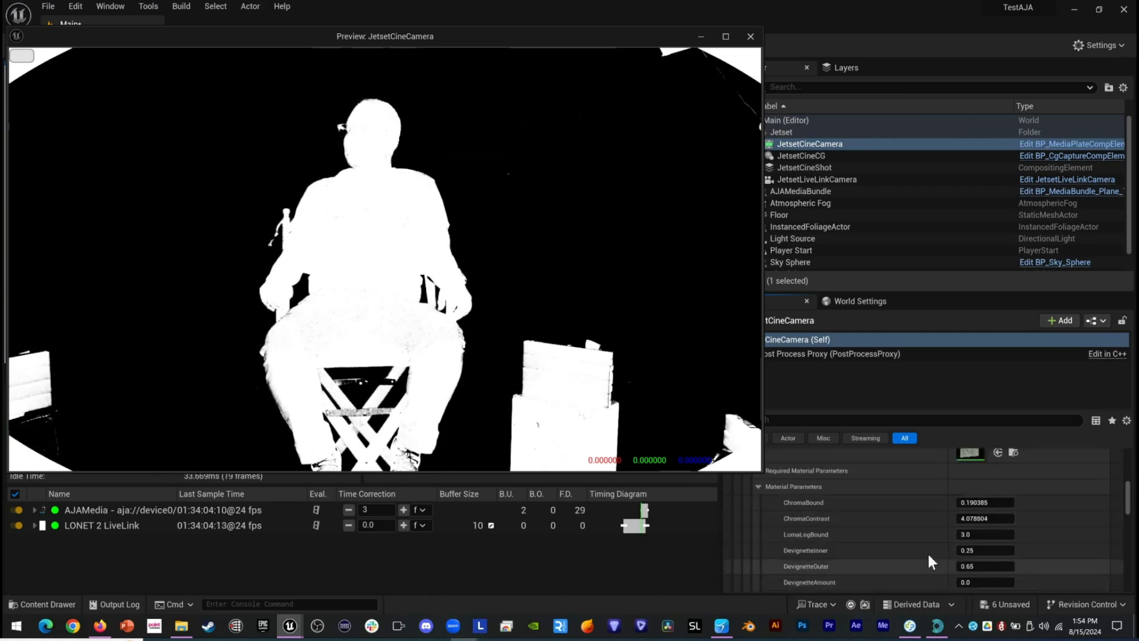
scroll(957, 547, "down", 2)
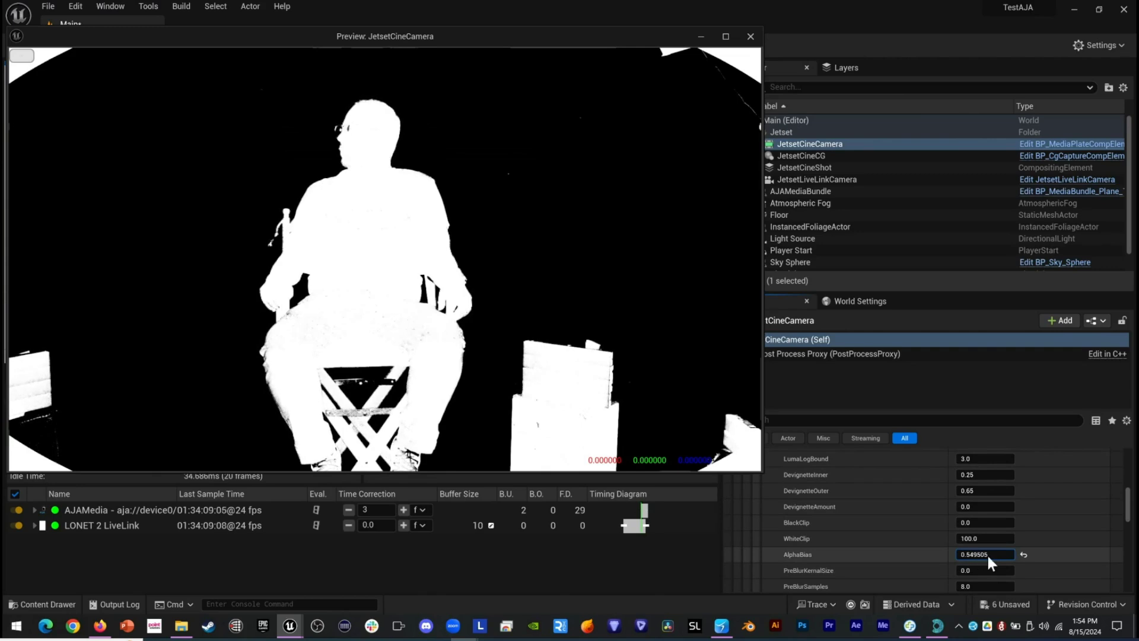
left_click_drag(999, 554, 1003, 554)
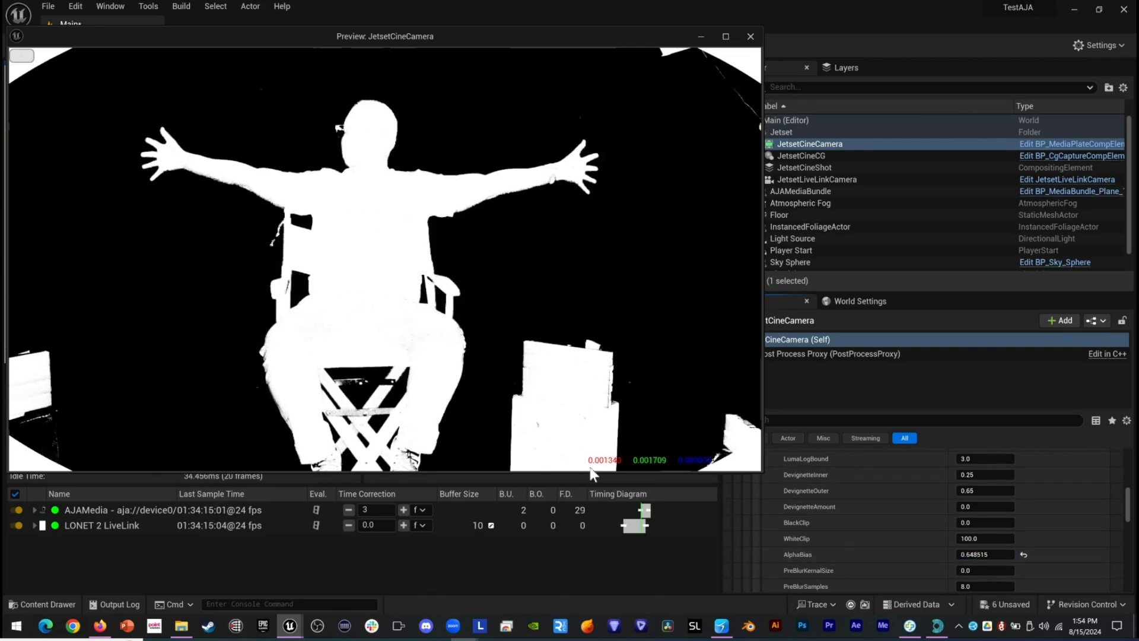
Compare the JetsetCineCamera preview in alpha only and in full color, ending on red, green and blue, and close its window.
left_click(21, 55)
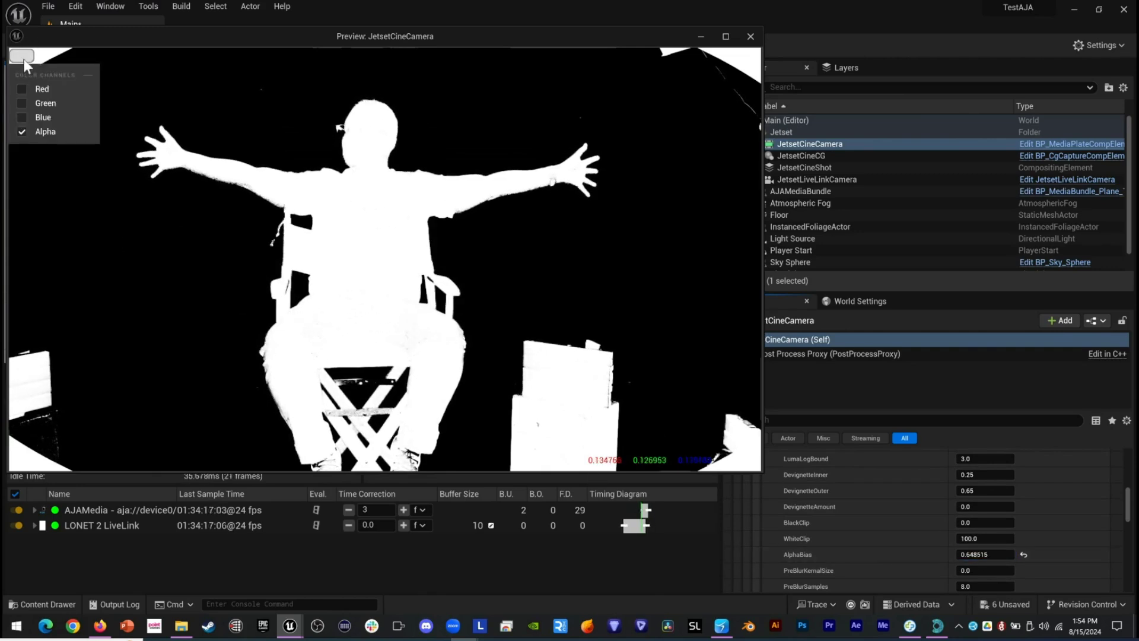
left_click(27, 88)
left_click(23, 104)
left_click(24, 117)
left_click(41, 132)
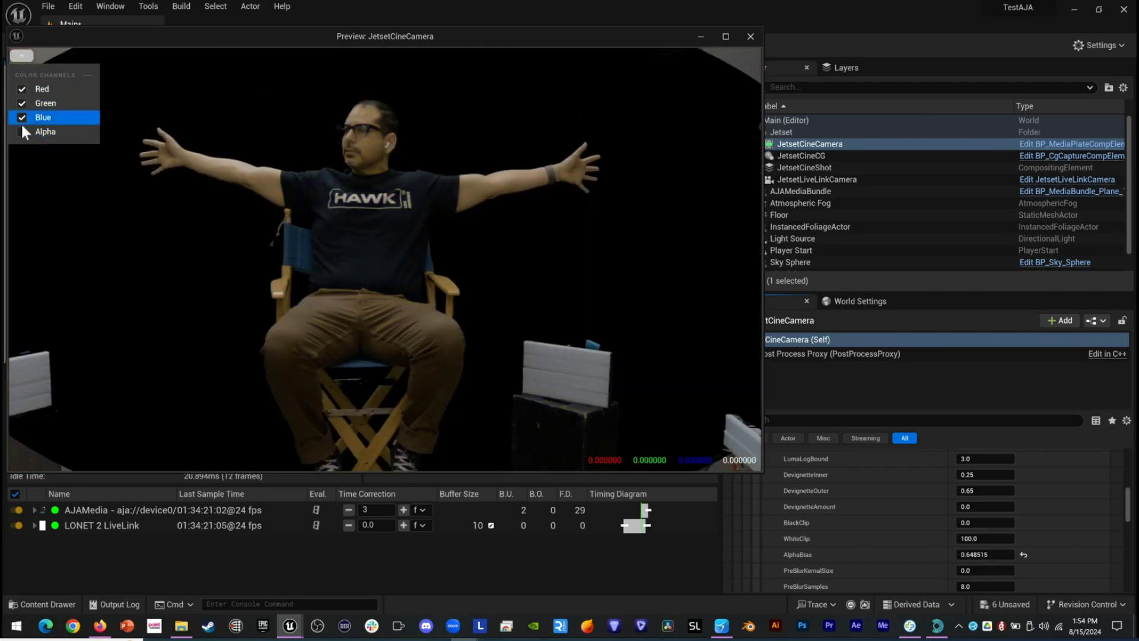
left_click(23, 131)
left_click(23, 116)
left_click(22, 103)
left_click(21, 89)
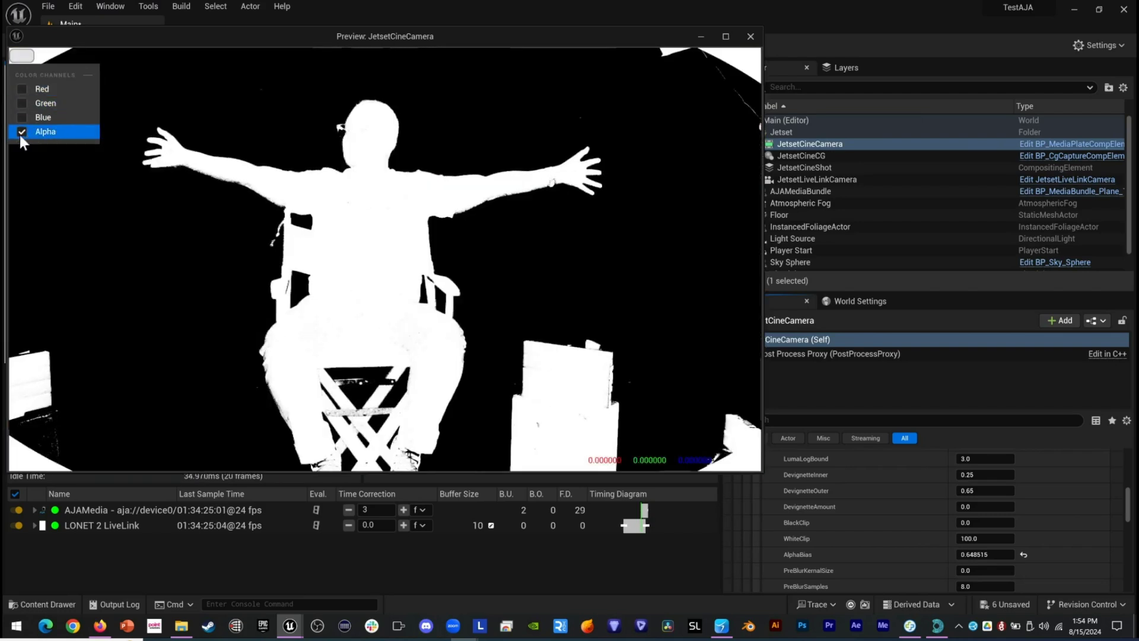
left_click(21, 89)
left_click(22, 130)
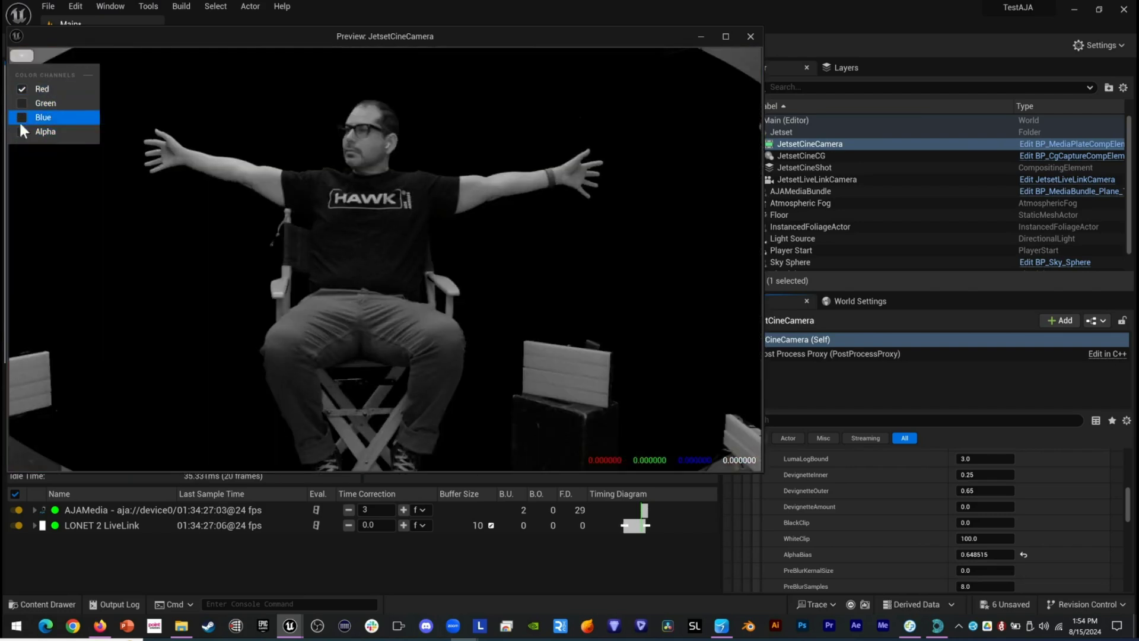
left_click(22, 117)
left_click(22, 103)
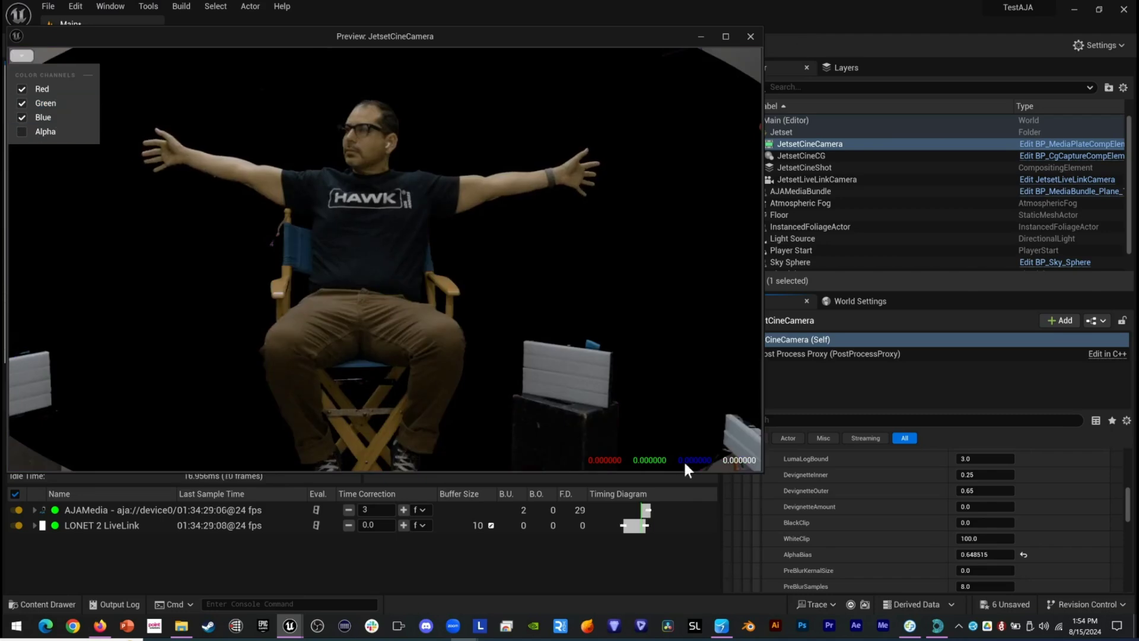
left_click(751, 36)
Set DevignetteOuter to 0.74901 in JetsetCineCamera's Chroma Keying material parameters and preview the JetsetCineShot composite.
left_click(807, 168)
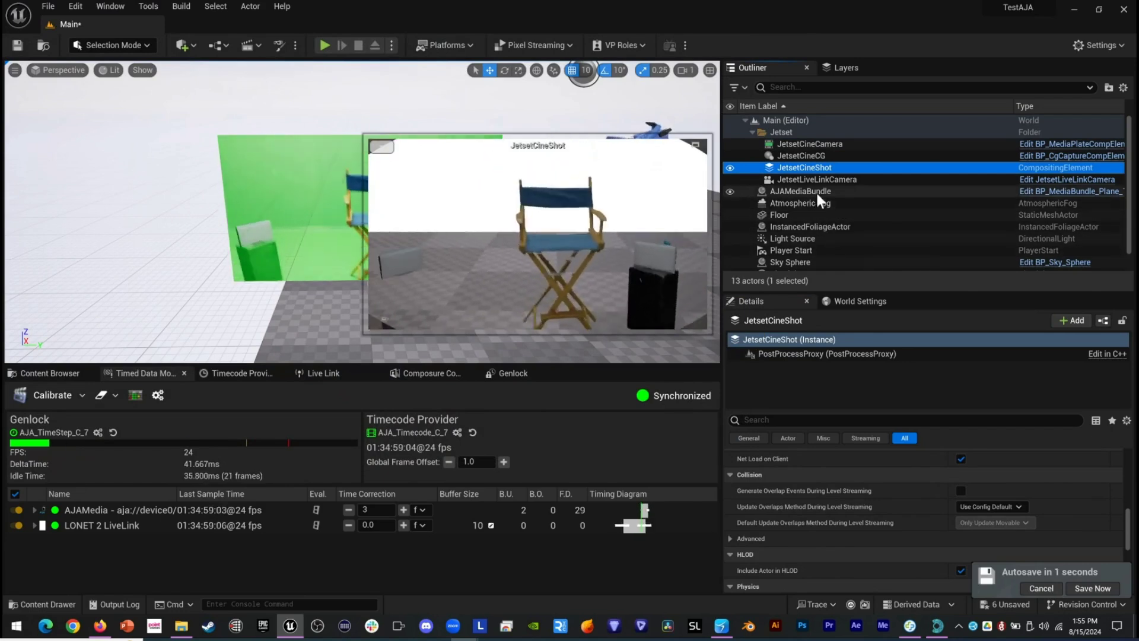
left_click(817, 144)
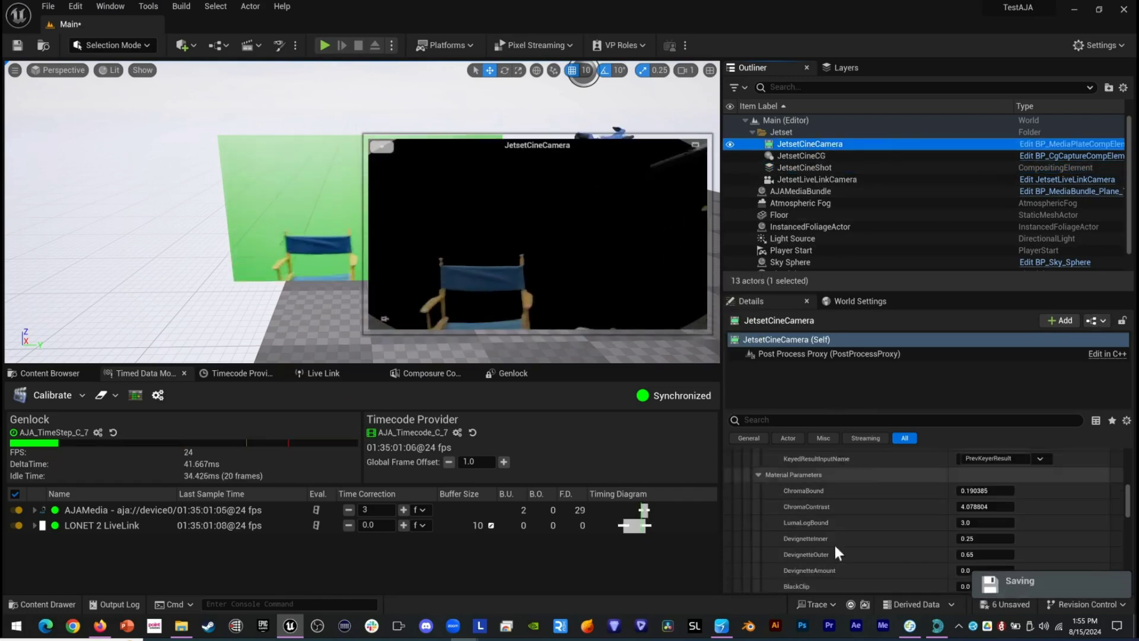
scroll(902, 528, "down", 2)
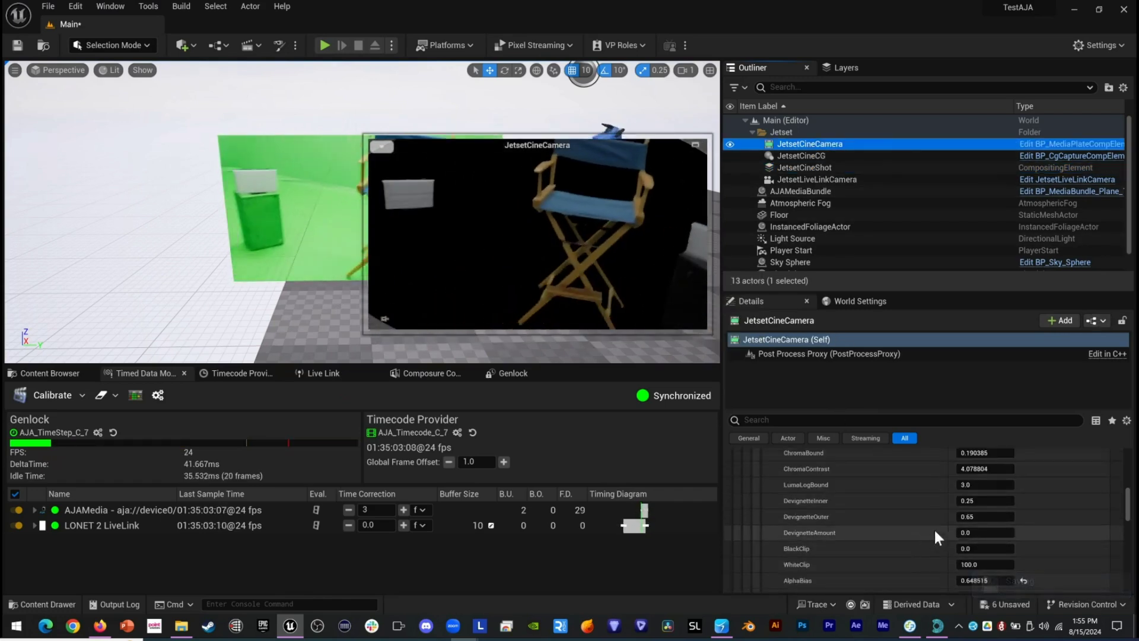
left_click_drag(982, 518, 998, 512)
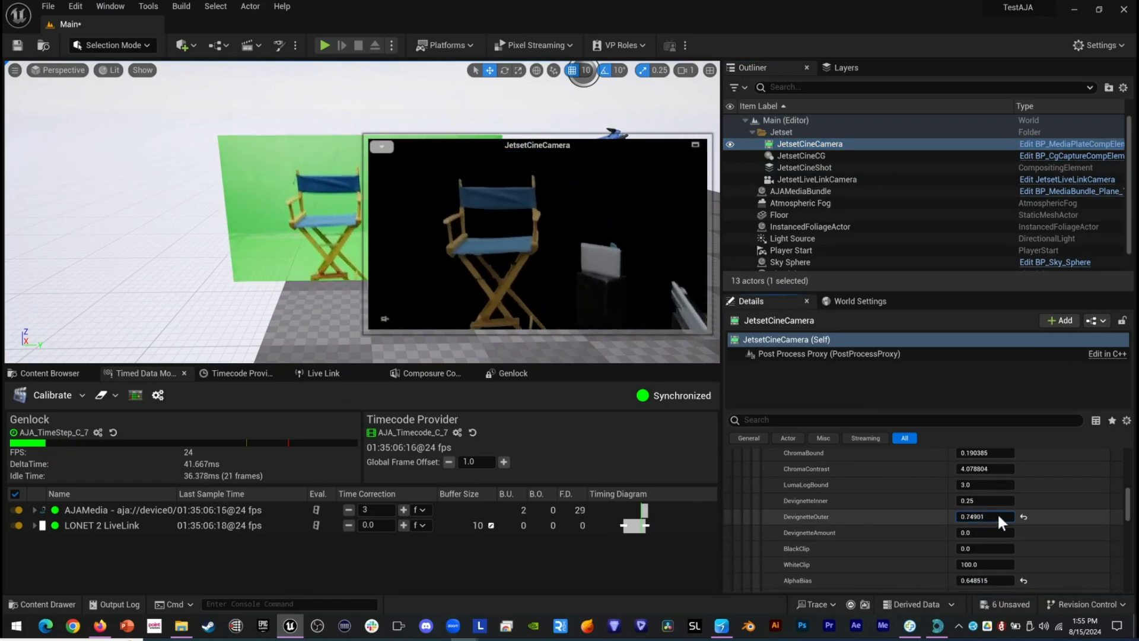
left_click(807, 168)
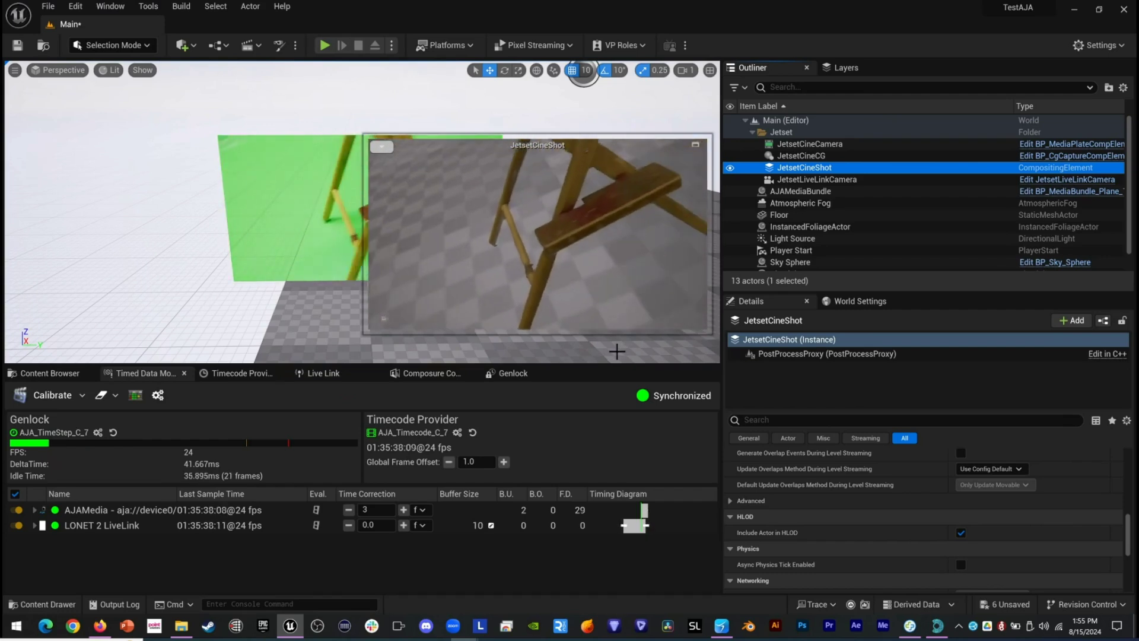
mouse_move(634, 523)
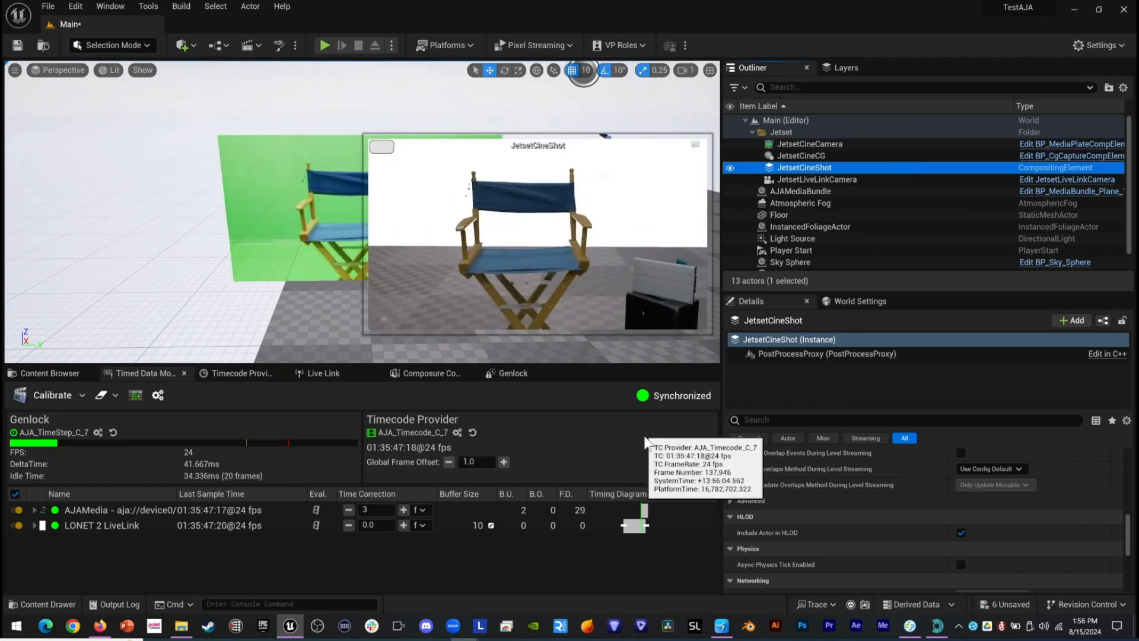